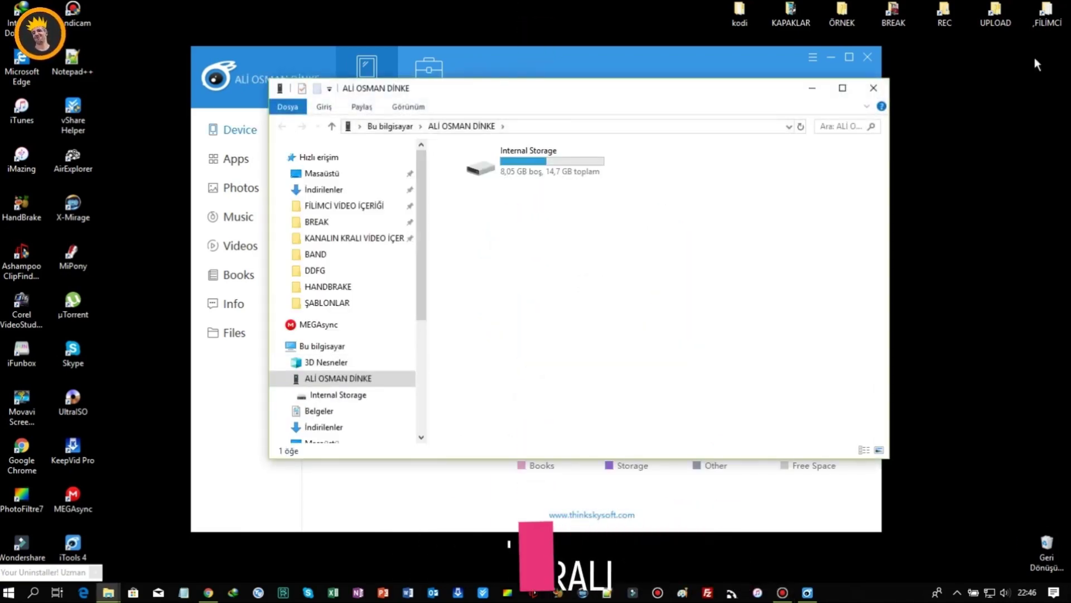
Step: Close the device's file explorer window and create a desktop folder named photo
left_click(874, 88)
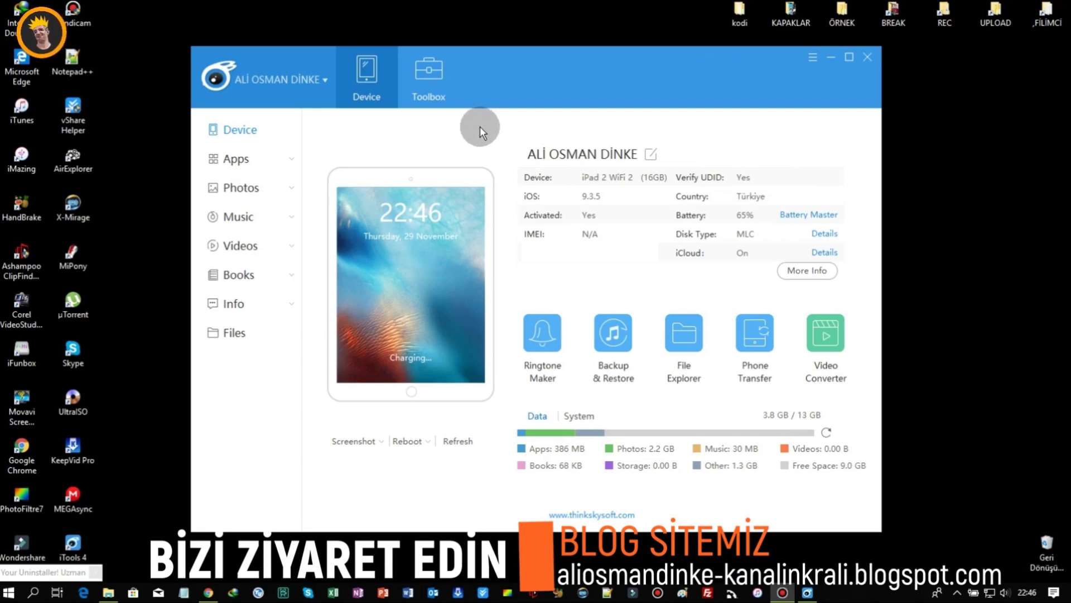
right_click(951, 138)
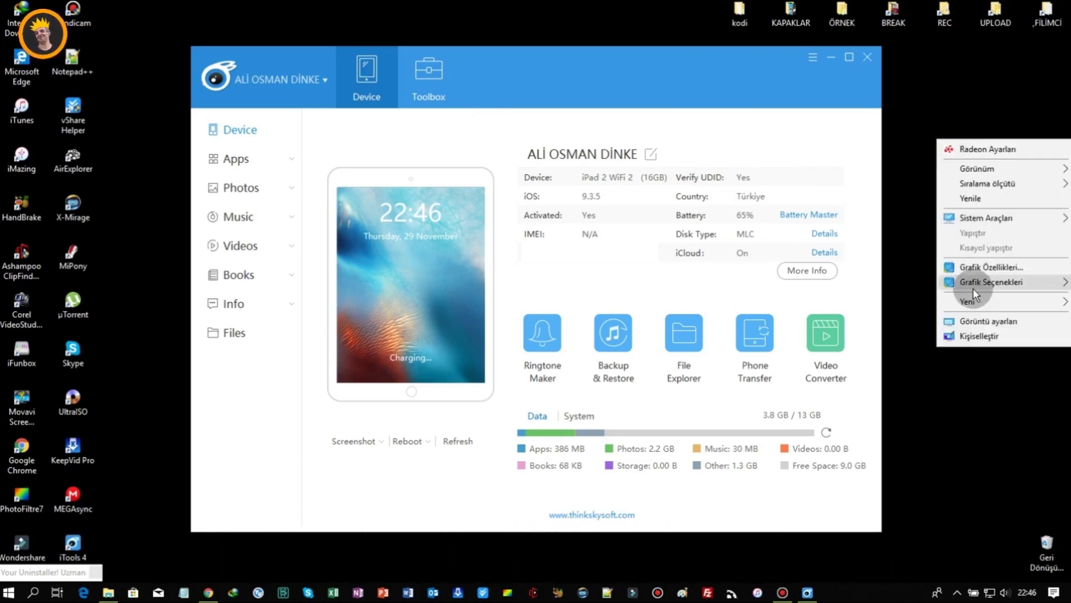
mouse_move(973, 302)
left_click(846, 304)
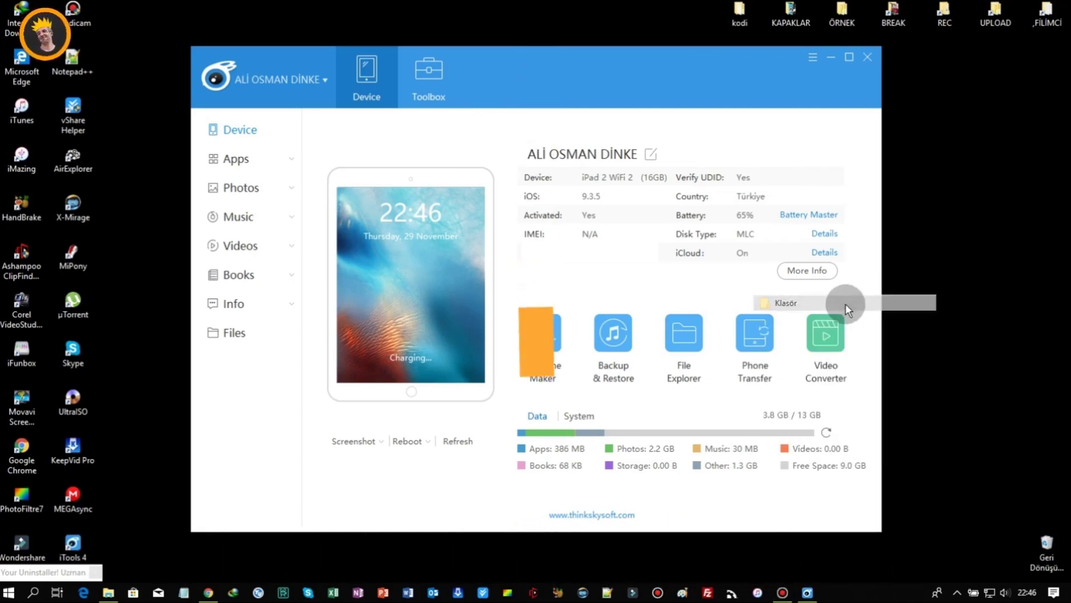
key("Return")
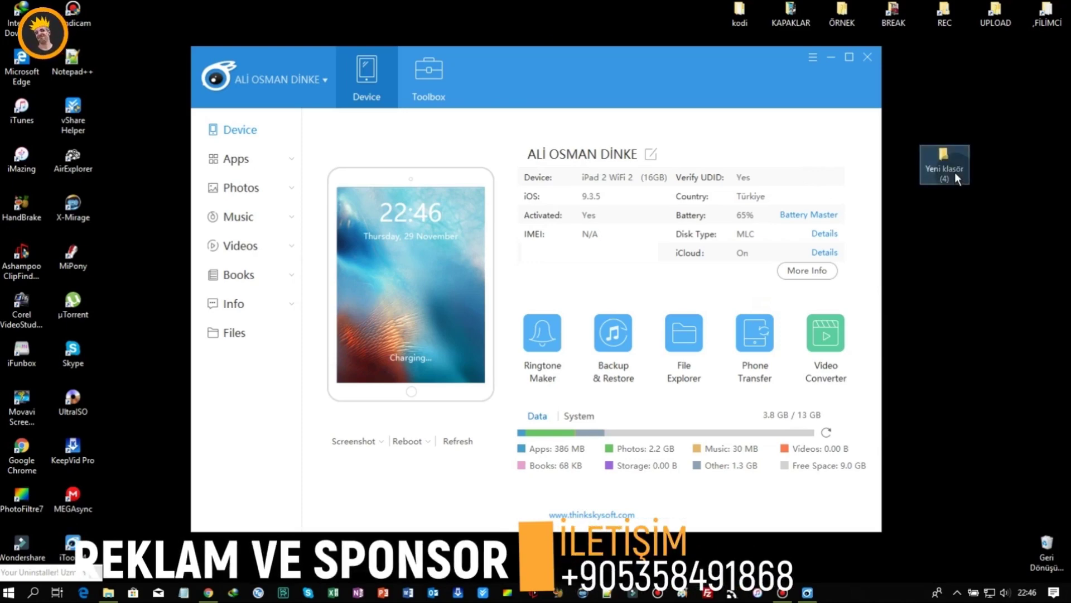
left_click(955, 172)
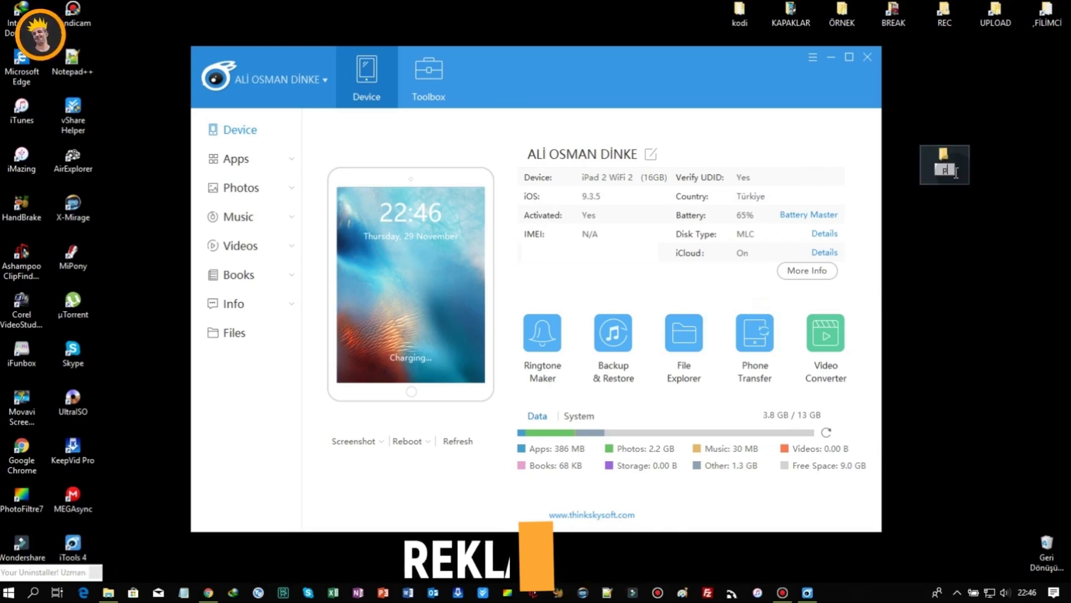
type("photo")
key("Return")
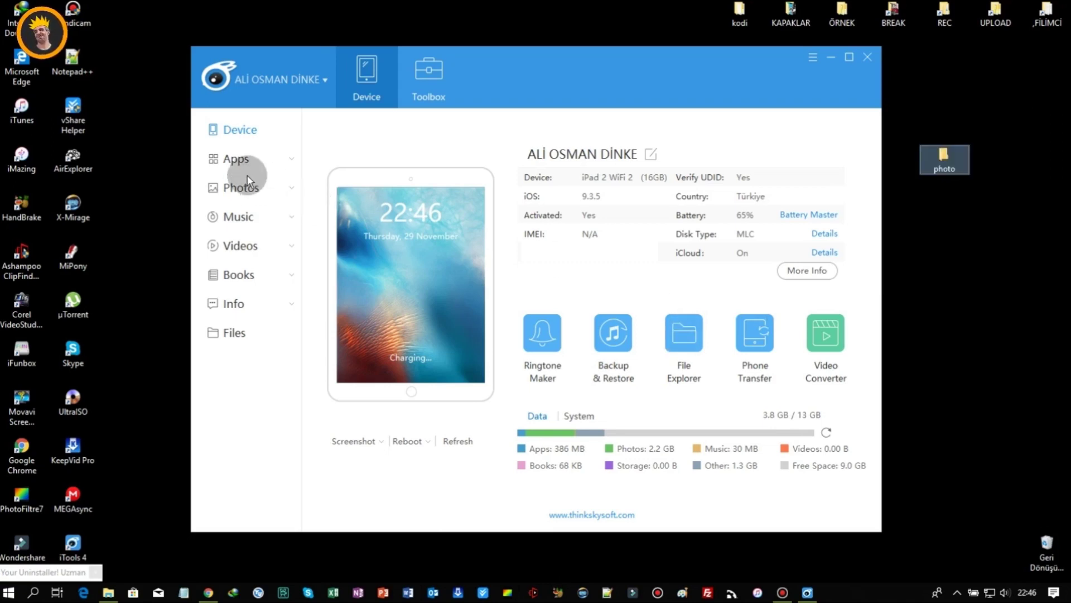
Step: View the device's photo library and return to the device overview
left_click(238, 188)
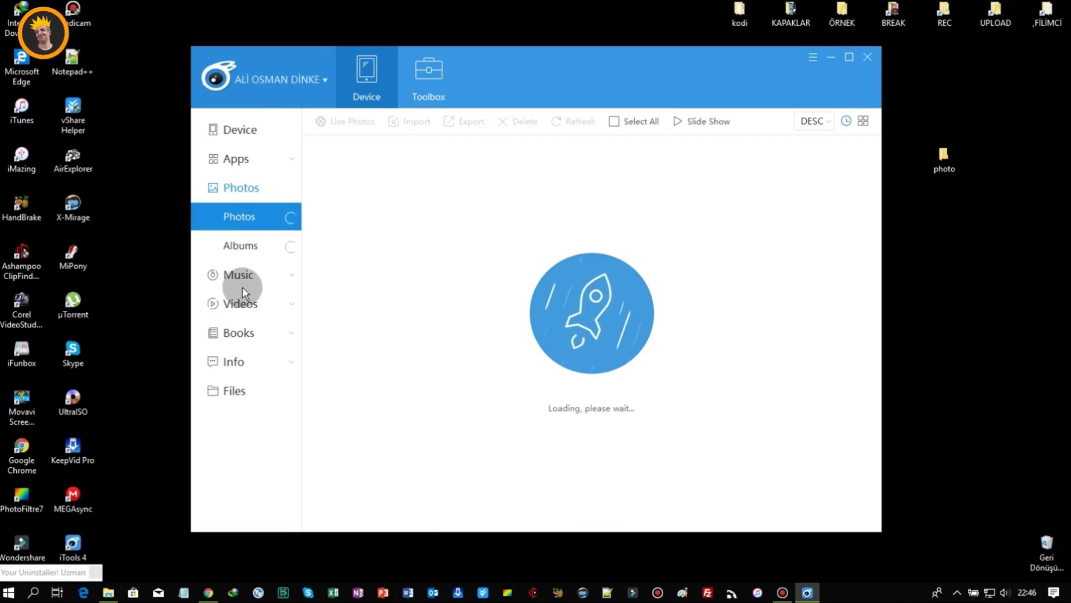
left_click(239, 129)
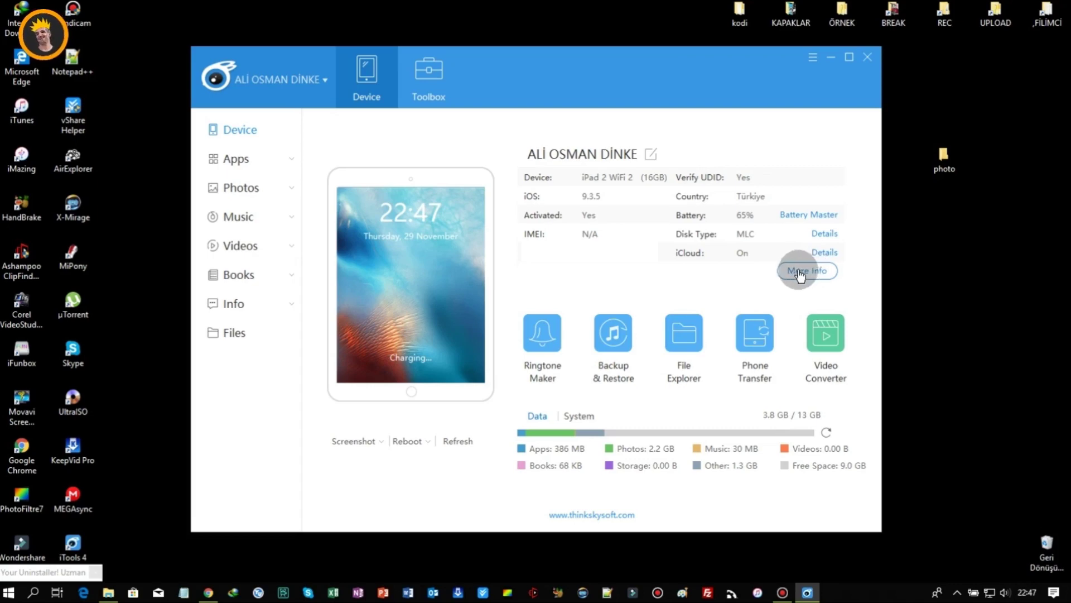
Step: Open the list of installed iOS apps, deselect Twitter and look through the apps
left_click(238, 167)
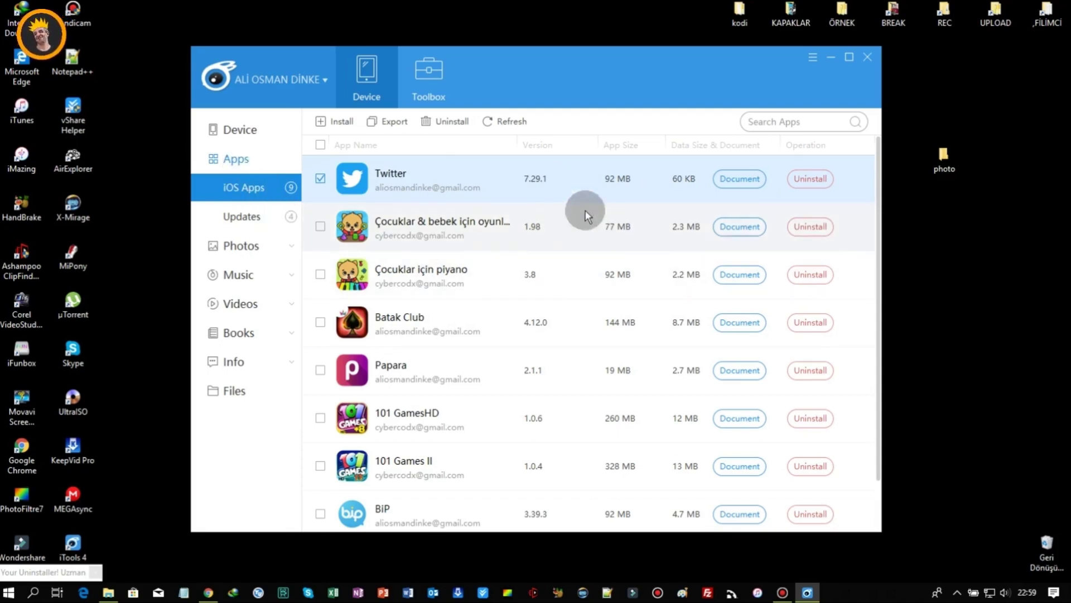
left_click(321, 179)
scroll(510, 245, "down", 1)
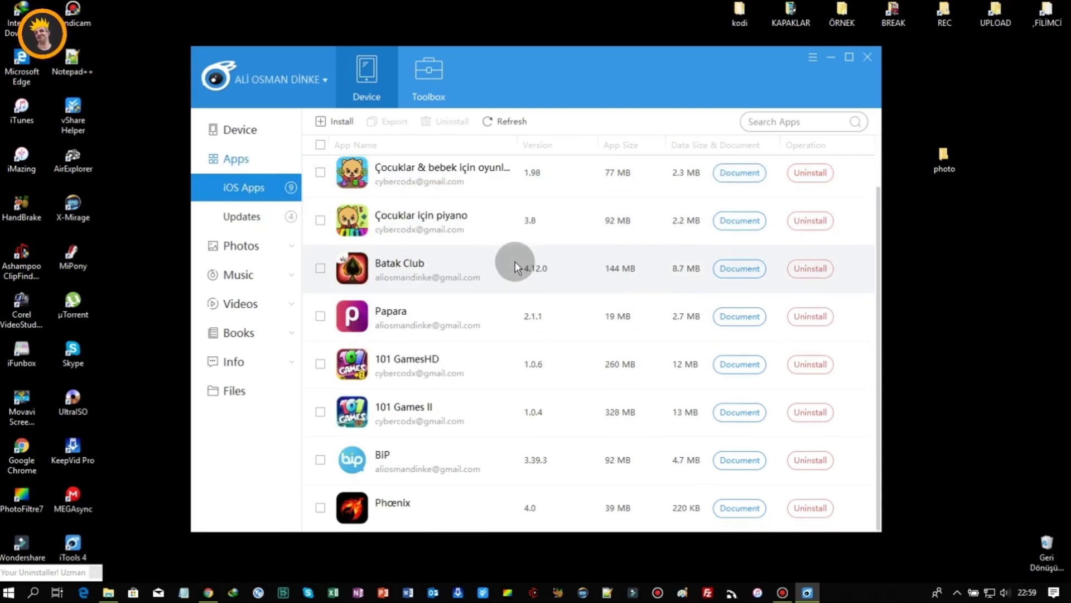
scroll(515, 315, "up", 1)
Step: Select all the installed iOS apps at once and clear the selection
left_click(320, 145)
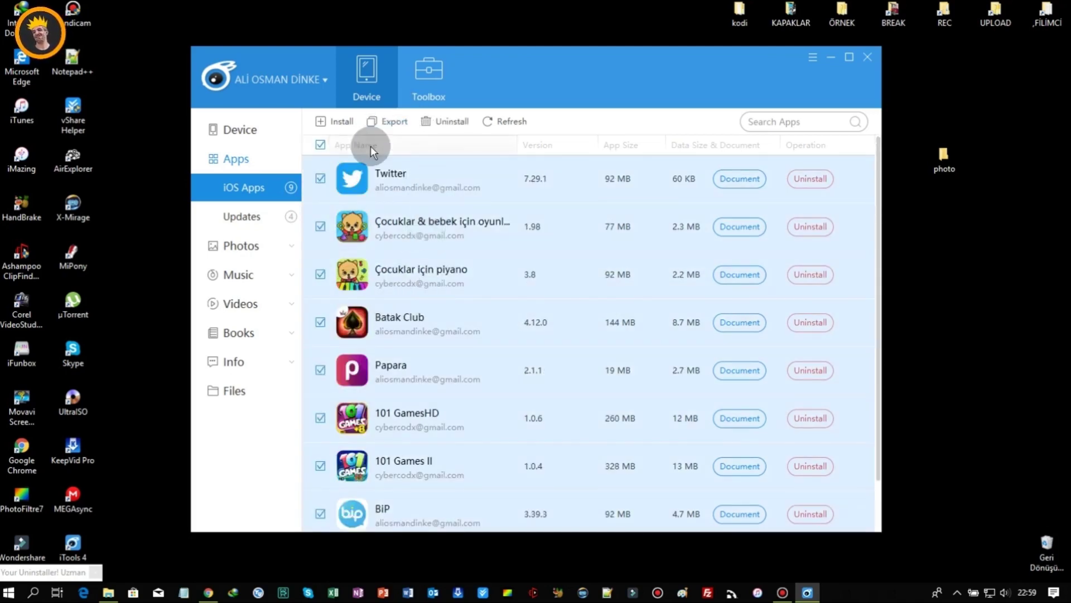
left_click(863, 226)
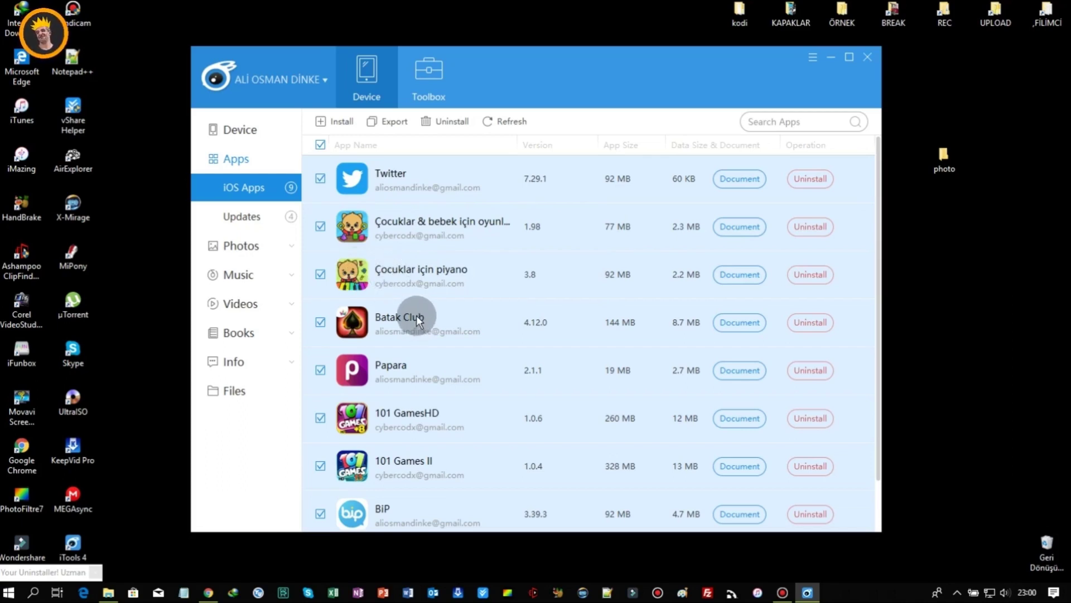
mouse_move(417, 318)
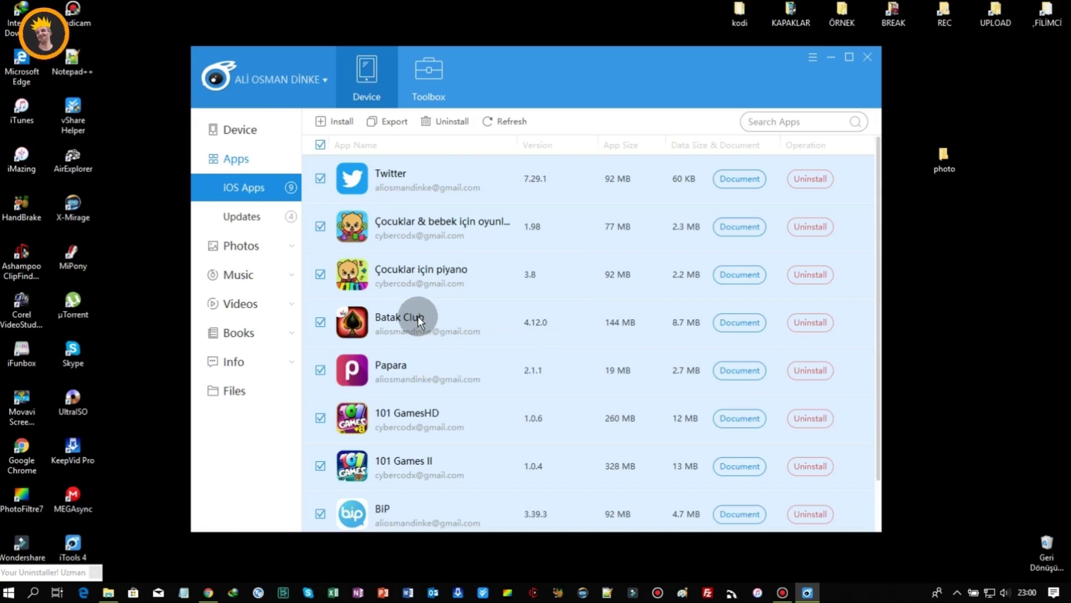
mouse_move(416, 238)
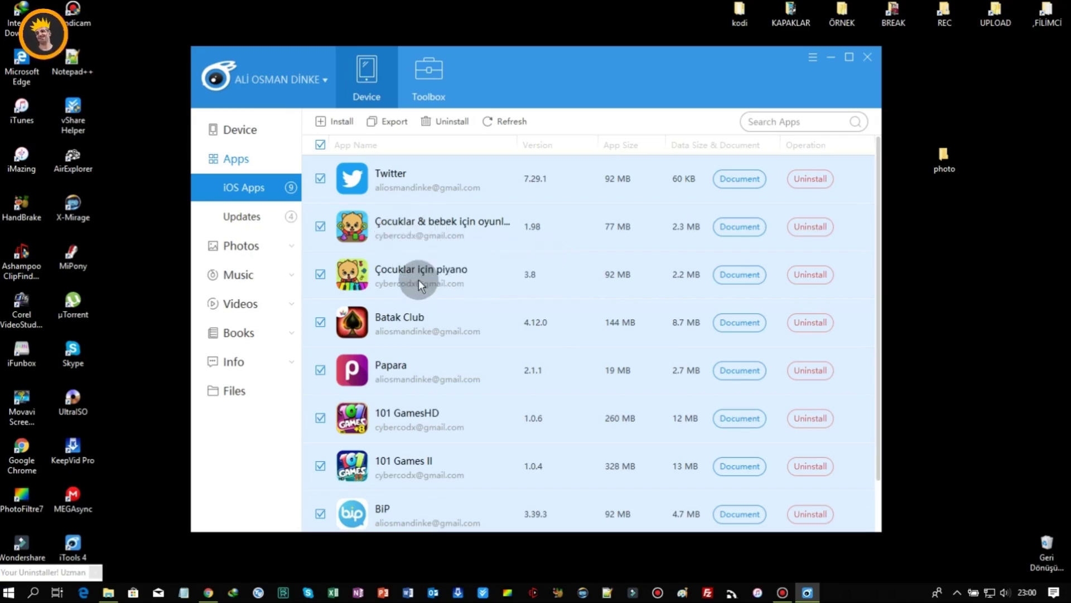
mouse_move(417, 276)
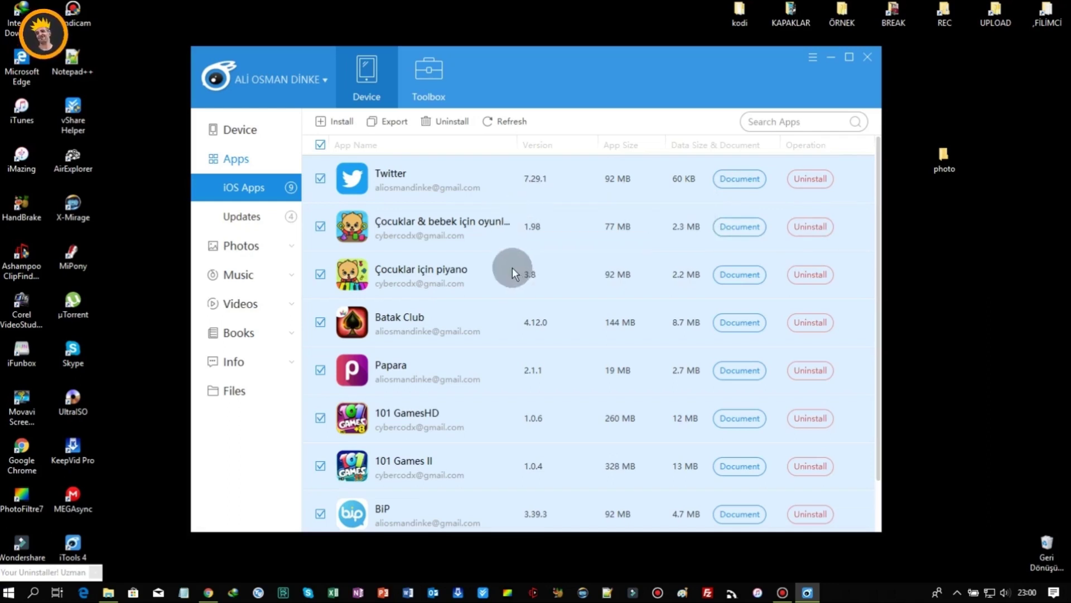
mouse_move(511, 266)
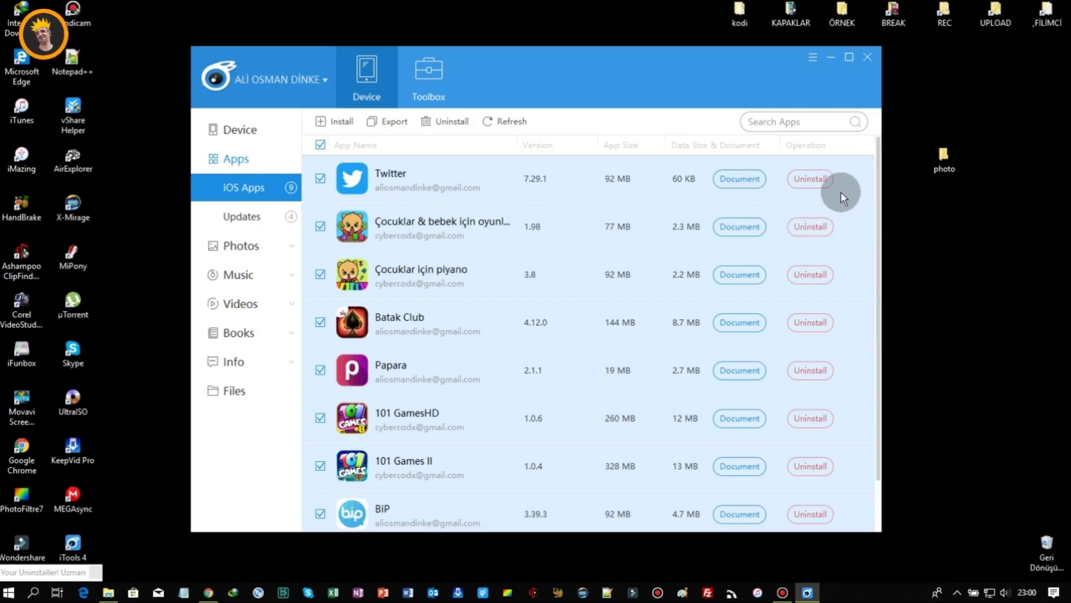
left_click(322, 145)
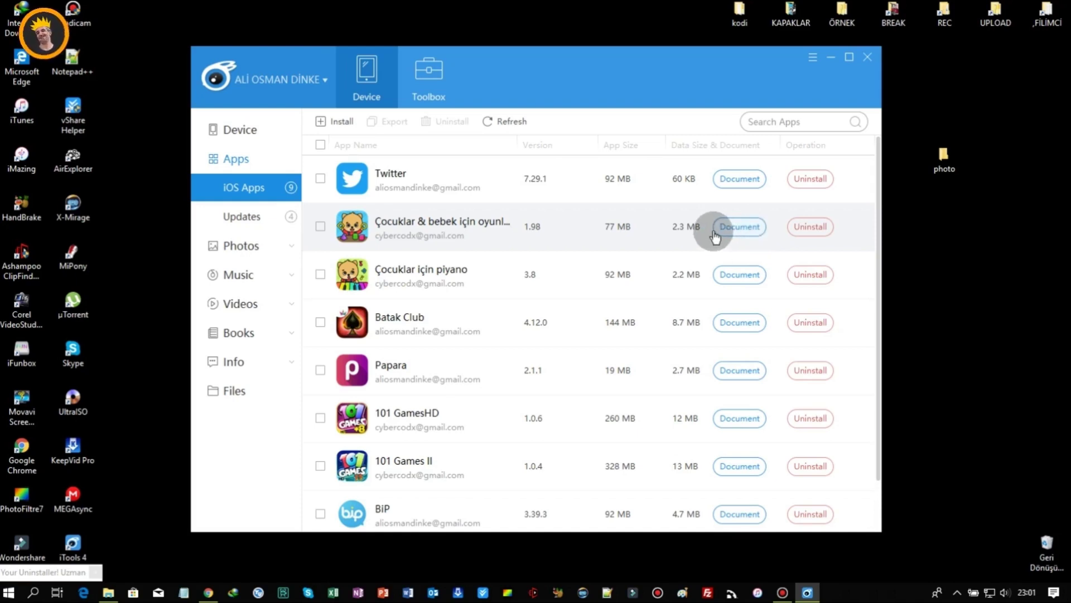
Step: View the document folder of Çocuklar & bebek için oyunlar, select all its contents, close it and deselect the app
left_click(762, 234)
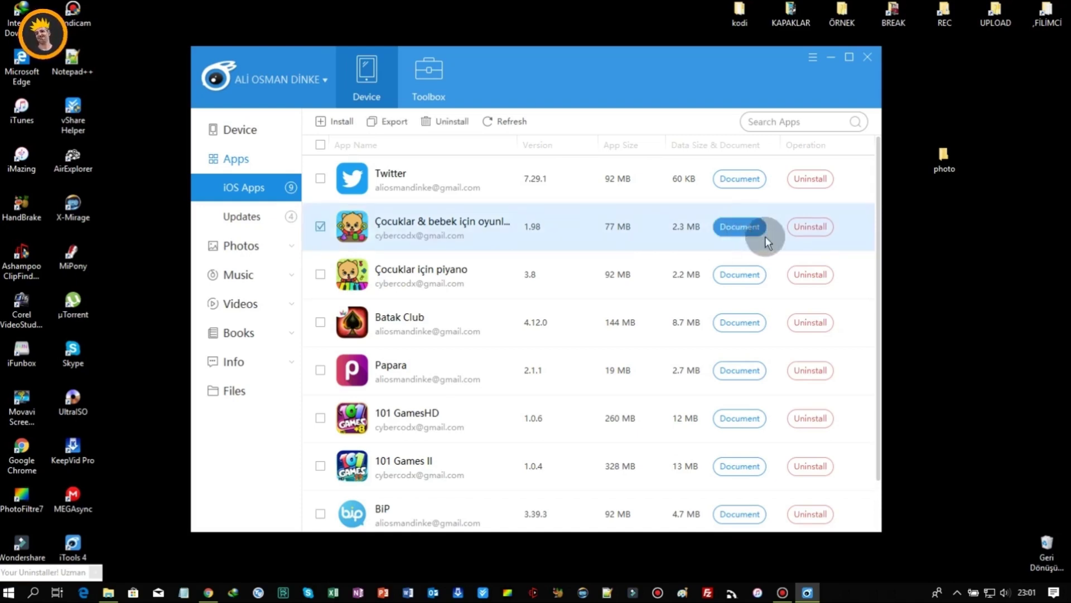
left_click_drag(505, 326, 466, 182)
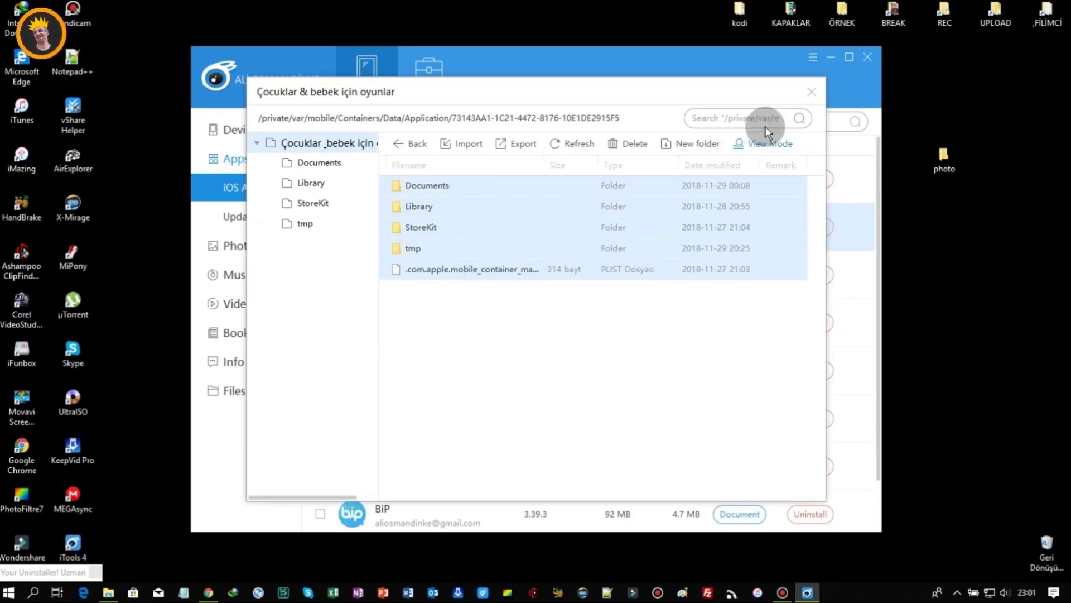
left_click(811, 93)
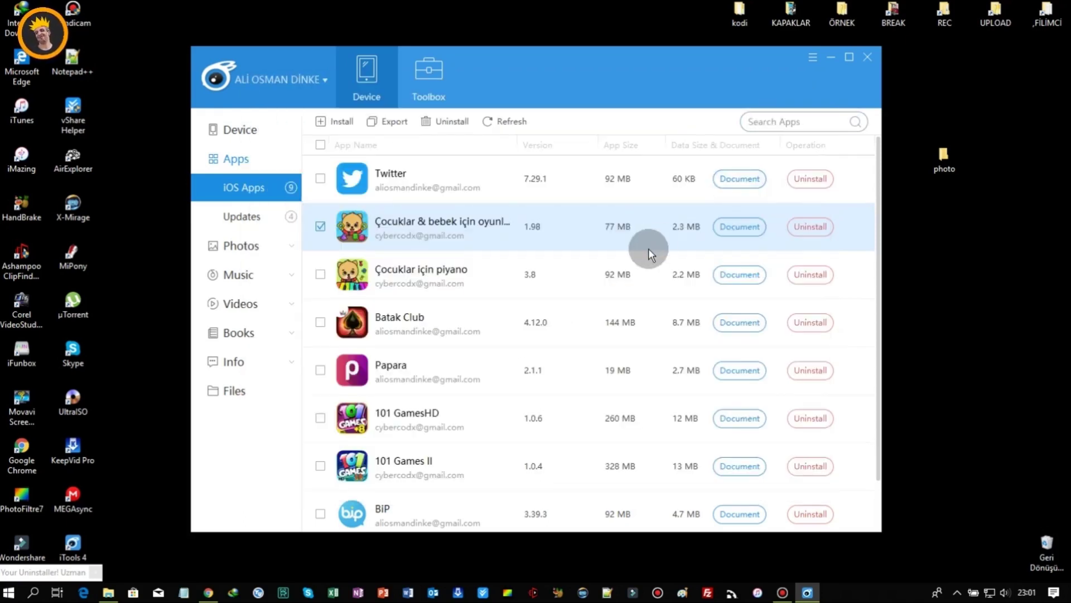
left_click(326, 228)
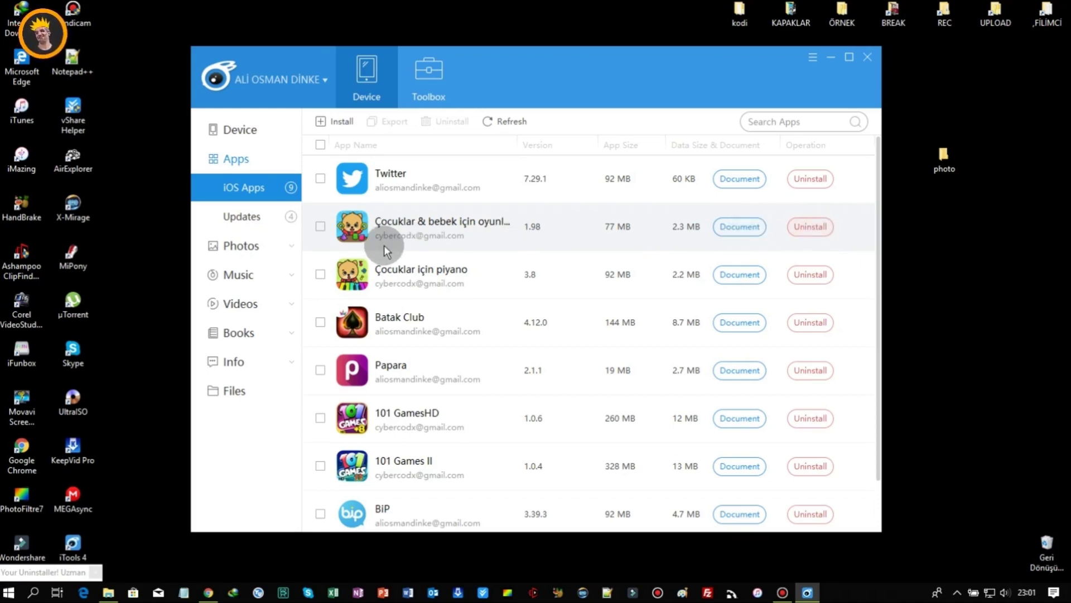
Step: Select every iOS app again, look down to the last entry and deselect them all
mouse_move(389, 243)
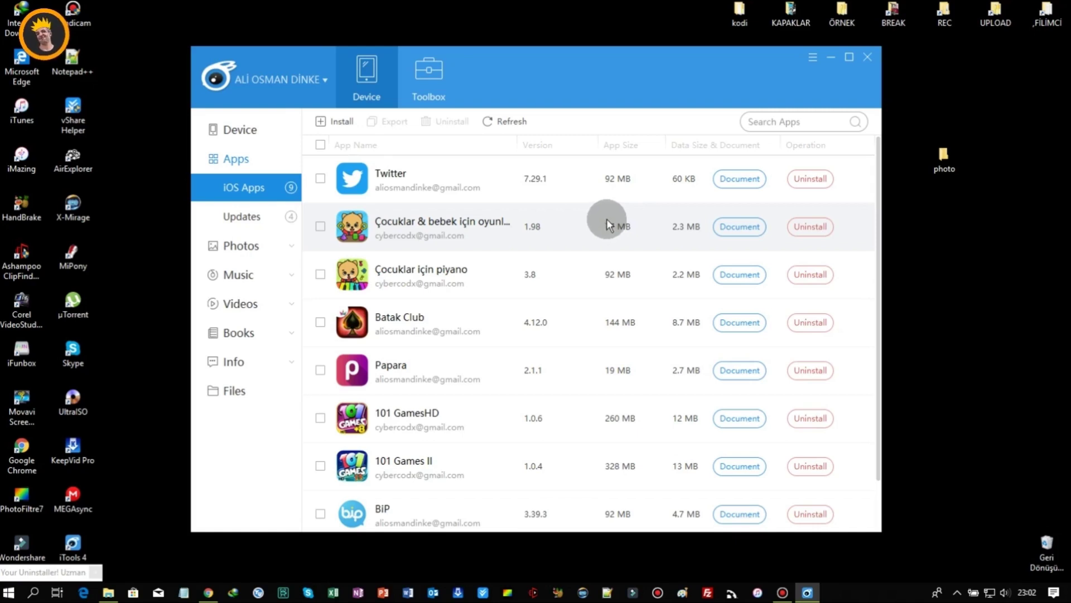
left_click(321, 144)
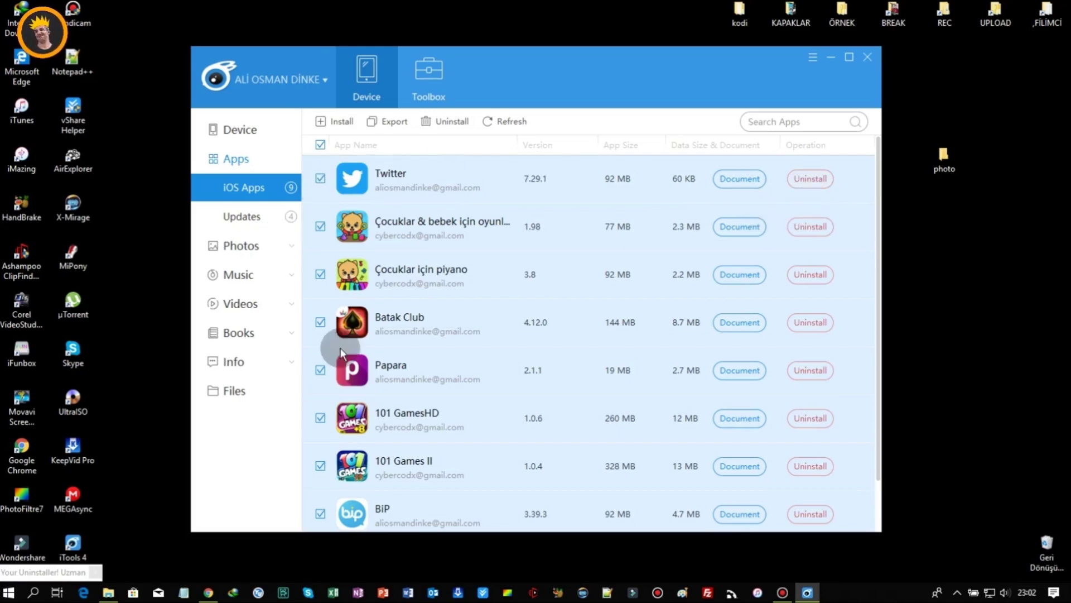
scroll(469, 291, "down", 1)
left_click(321, 146)
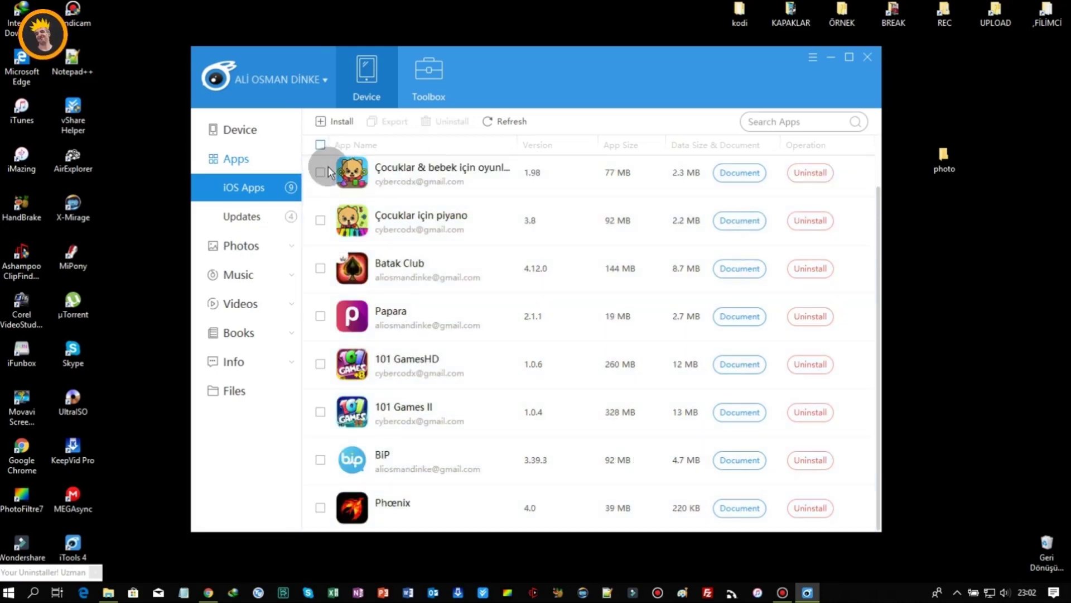
scroll(377, 257, "up", 1)
Step: Open the list of available app updates, select all entries and clear the selection
left_click(250, 220)
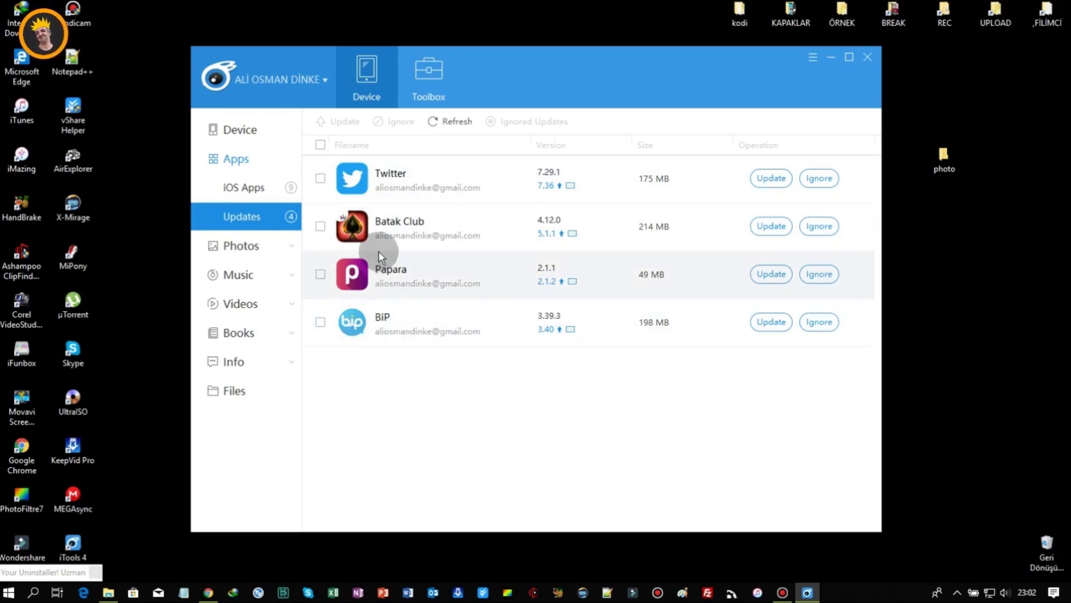
mouse_move(376, 245)
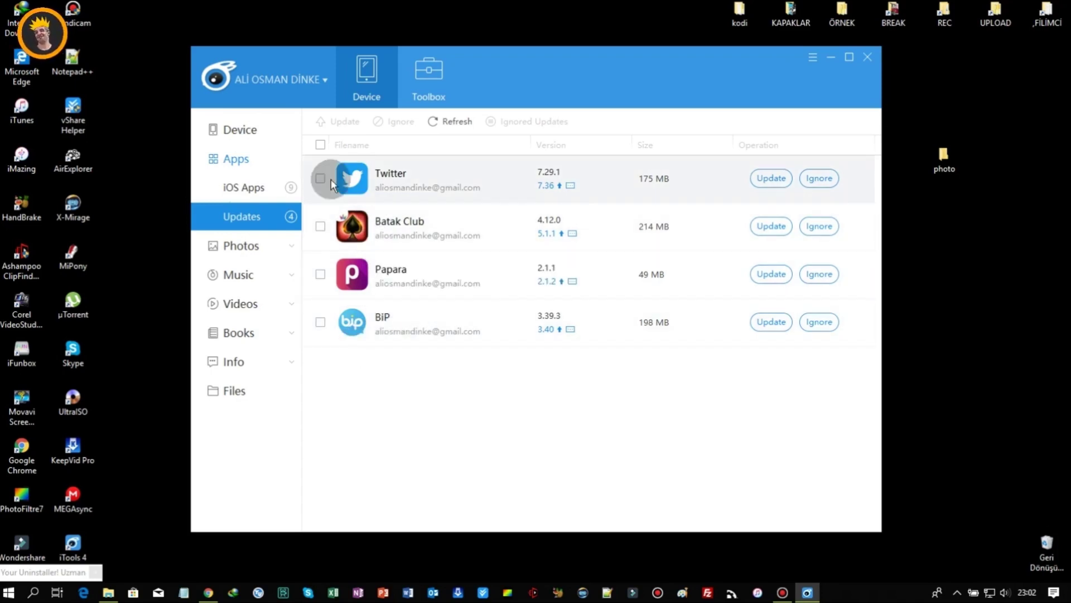
left_click(320, 144)
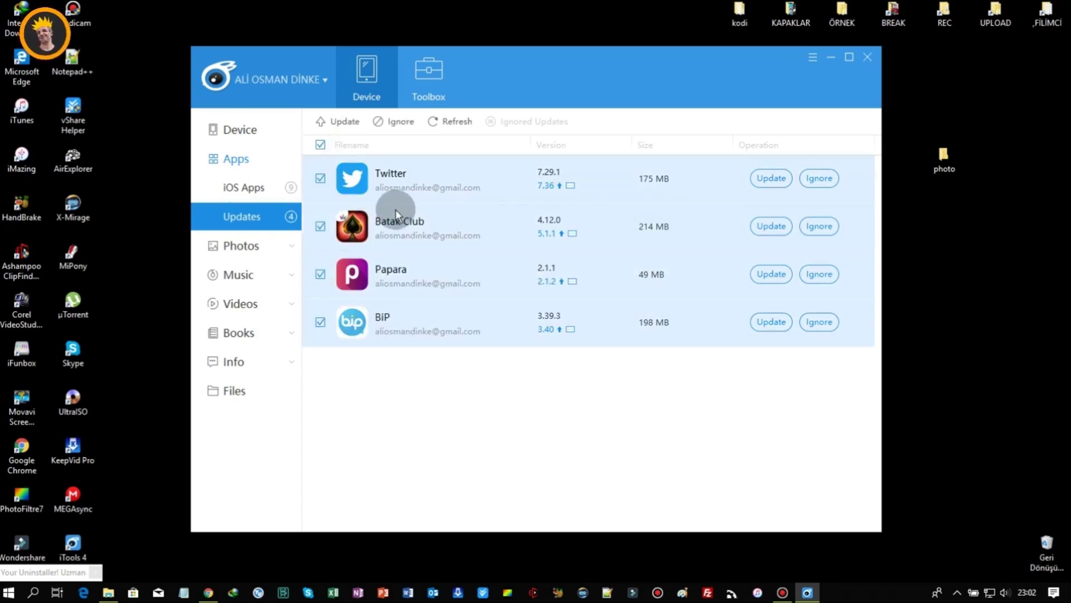
left_click(320, 145)
Step: Open the device's photos and copy the selected 2018-02-12 group to the photo folder on the desktop
left_click(255, 246)
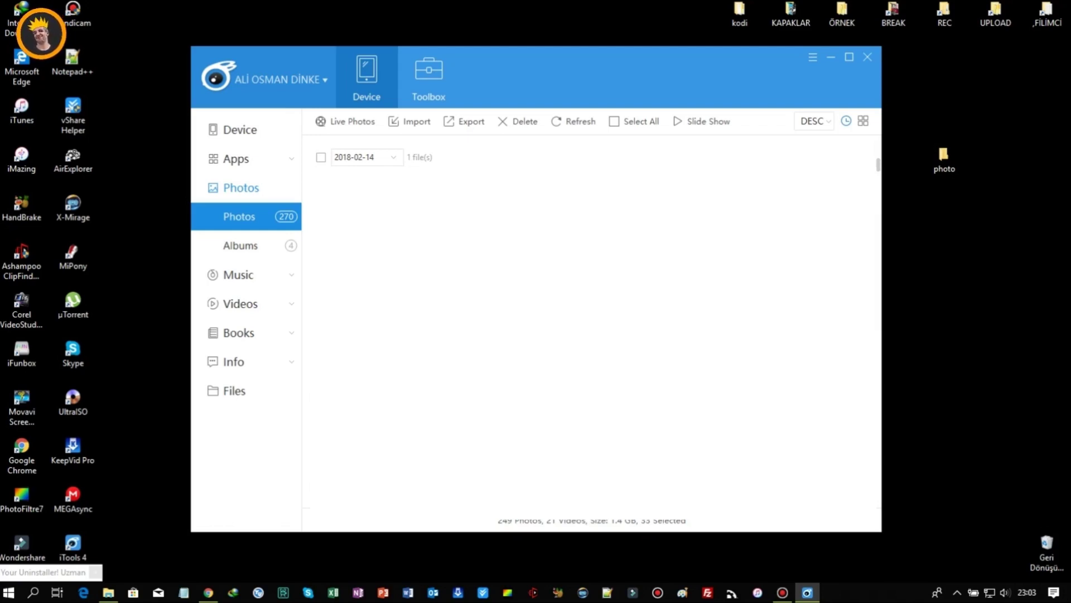
left_click_drag(916, 192, 952, 166)
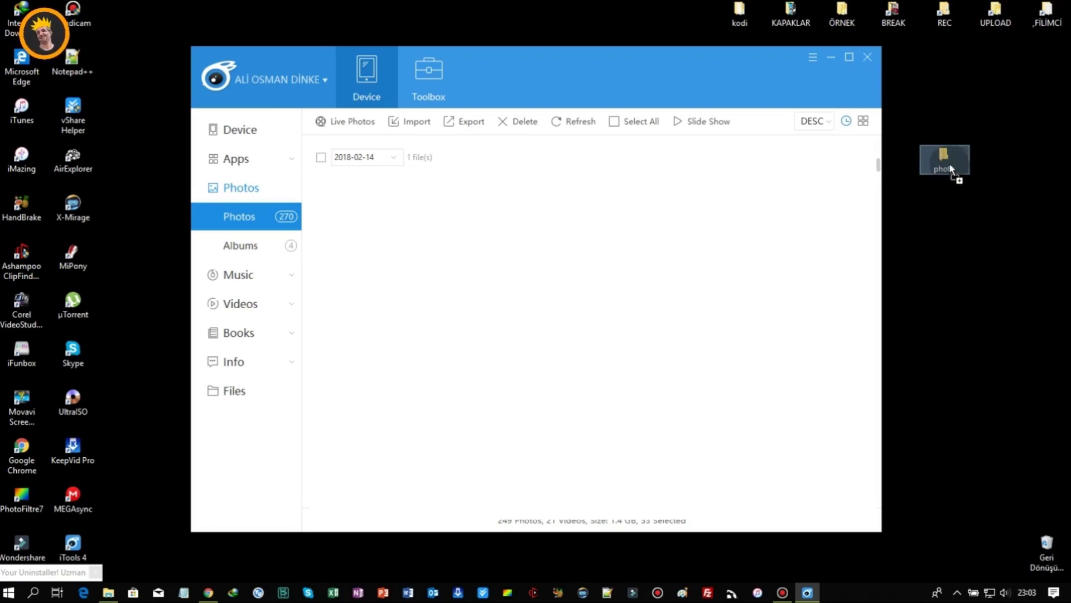
left_click_drag(951, 166, 950, 163)
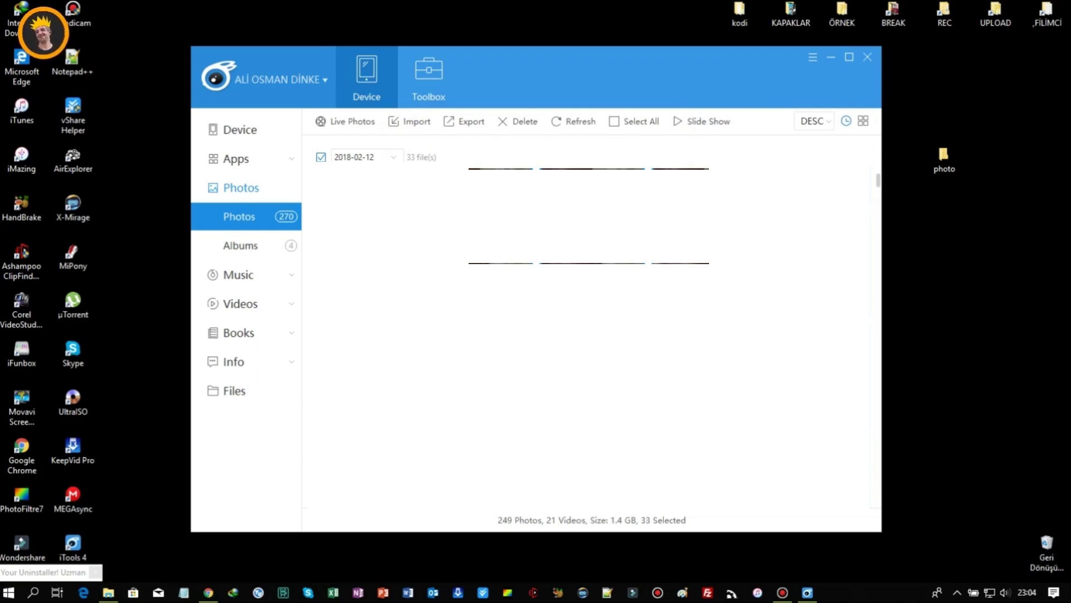
Step: Look through the older photo groups by date, from 2018-02-12 back to 2016-01-01
scroll(592, 324, "down", 5)
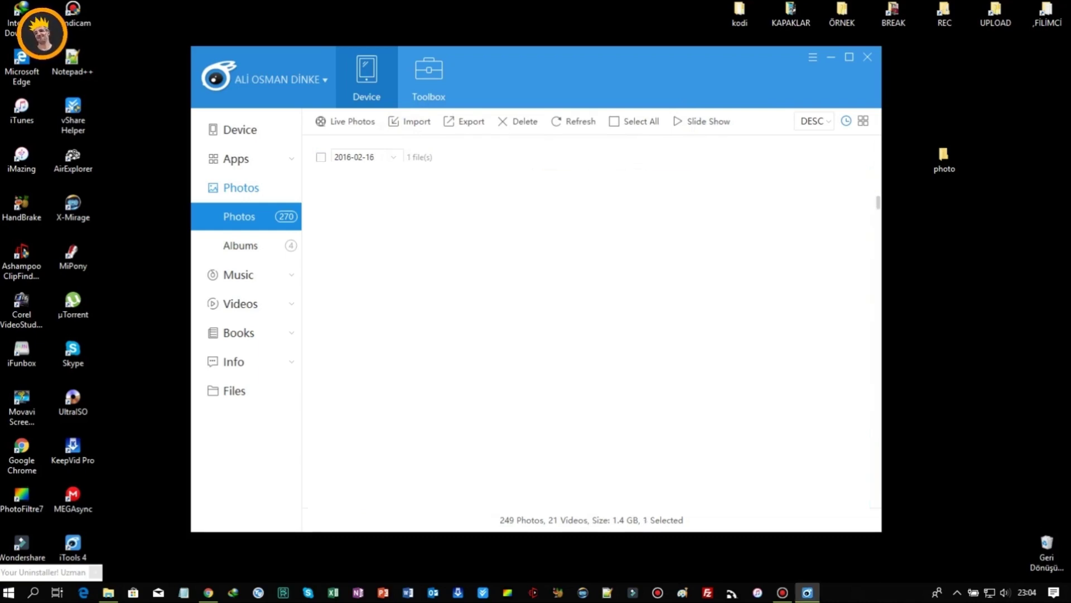
scroll(592, 324, "down", 3)
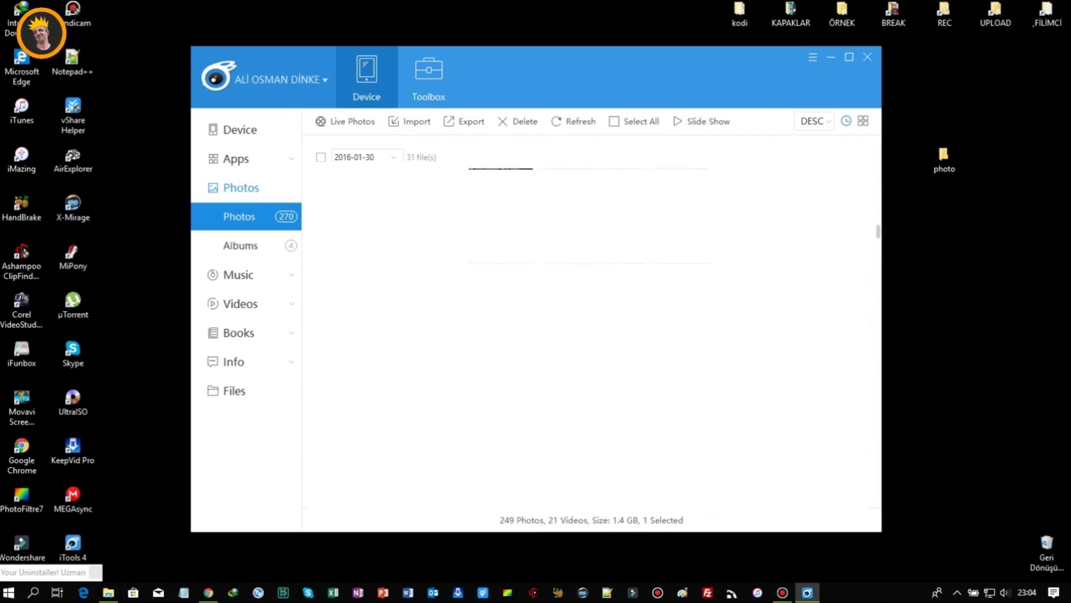
scroll(591, 324, "down", 1)
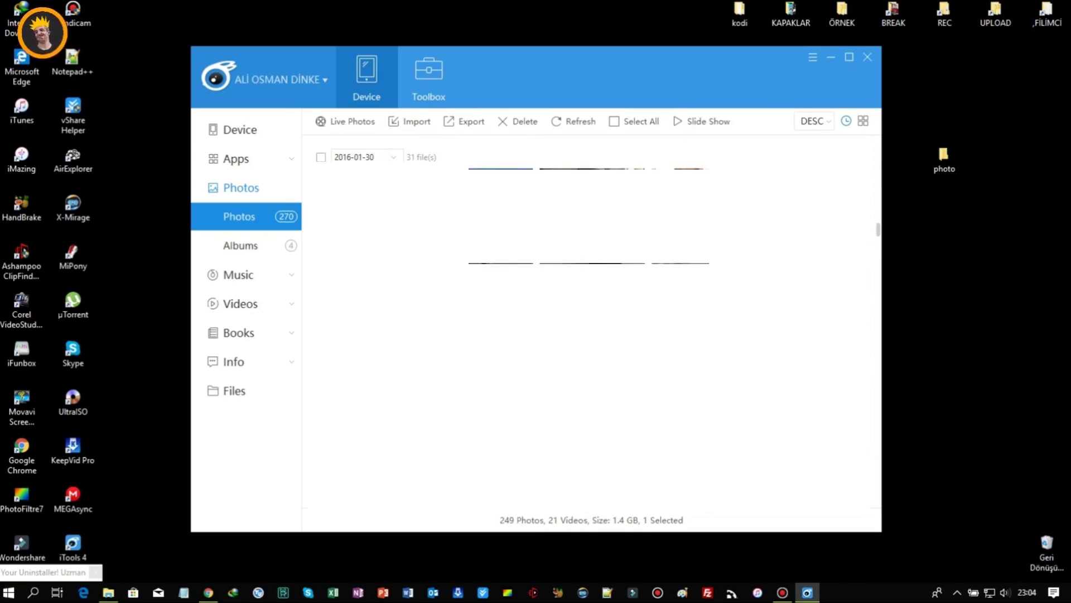
scroll(592, 324, "down", 3)
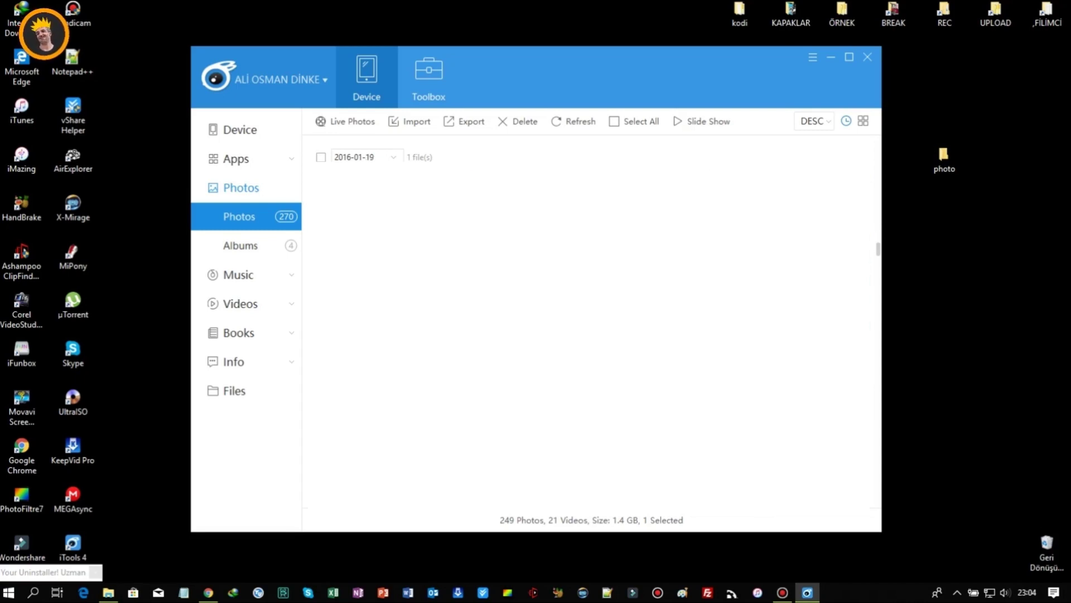
scroll(592, 324, "down", 2)
scroll(591, 324, "down", 2)
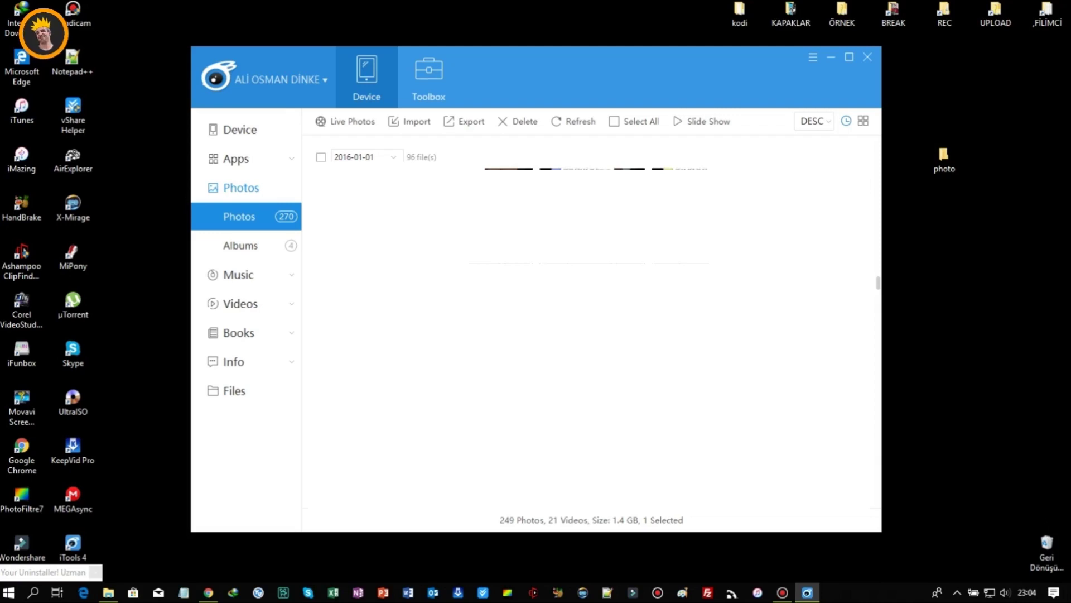
Step: Open the photo albums and look through the fourth album's videos by date
scroll(592, 323, "up", 2)
scroll(592, 324, "up", 3)
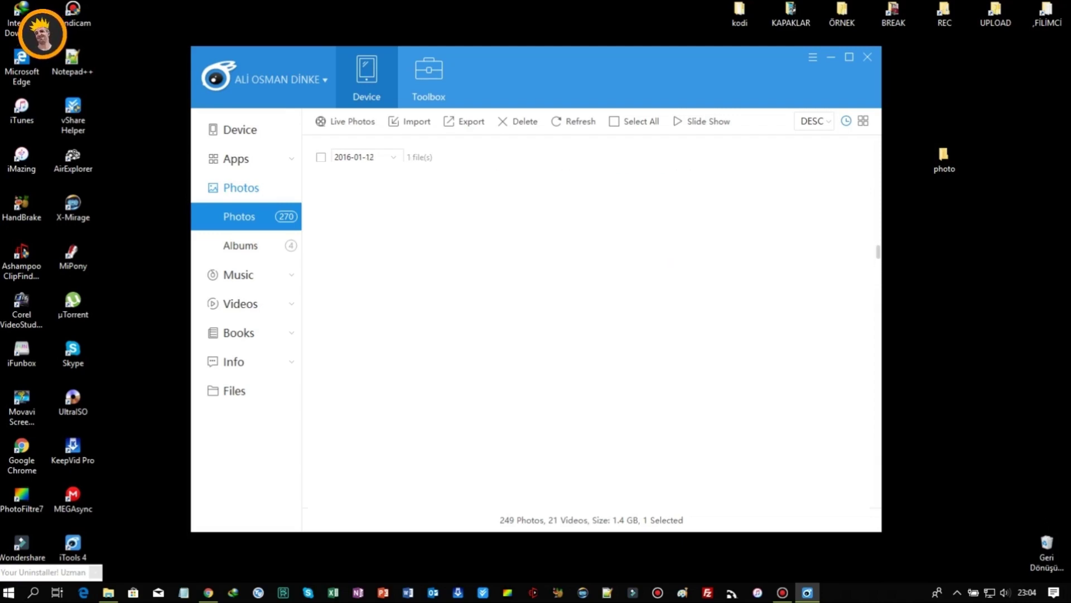
left_click(254, 250)
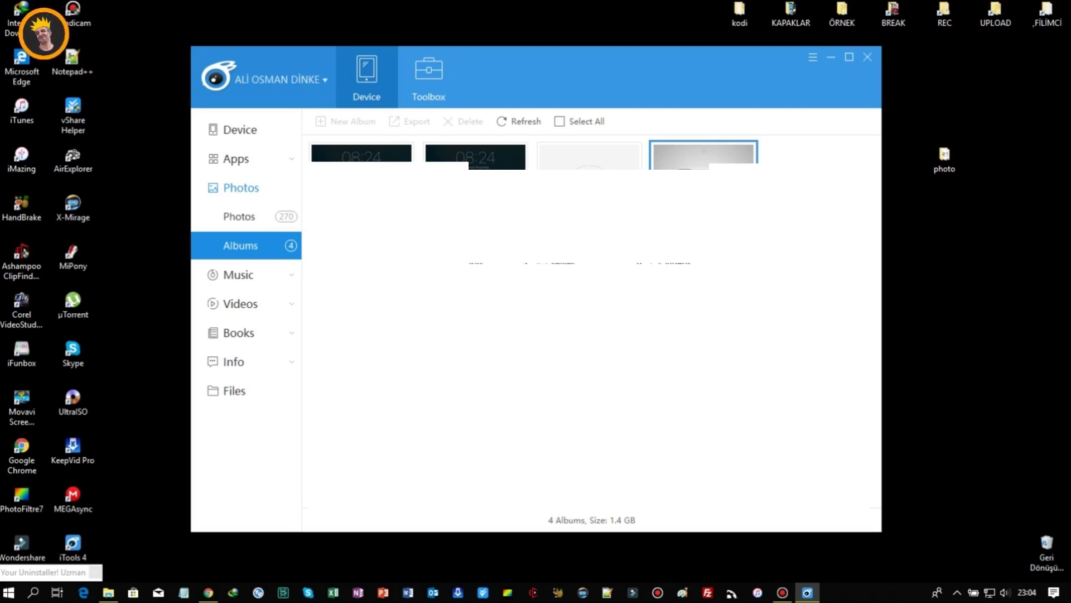
left_click(704, 155)
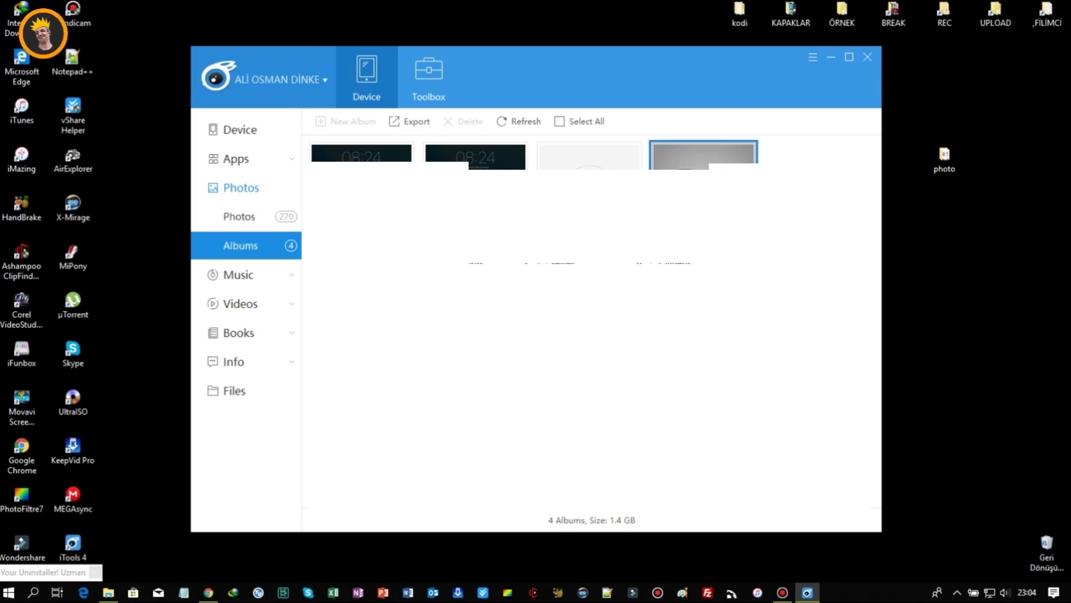
double_click(704, 155)
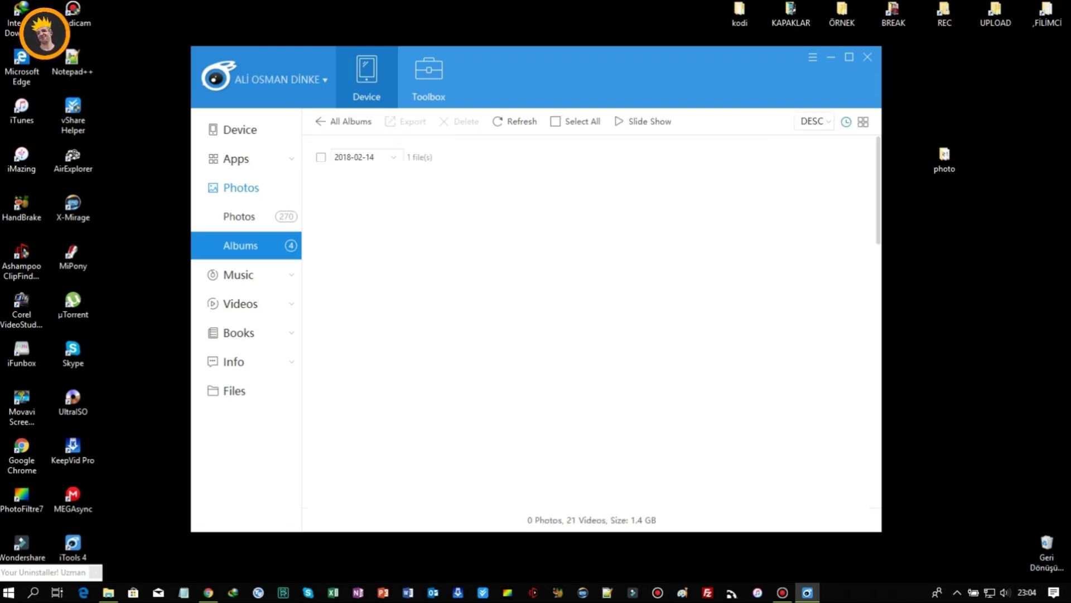
scroll(592, 324, "down", 10)
scroll(592, 323, "down", 3)
scroll(592, 324, "up", 13)
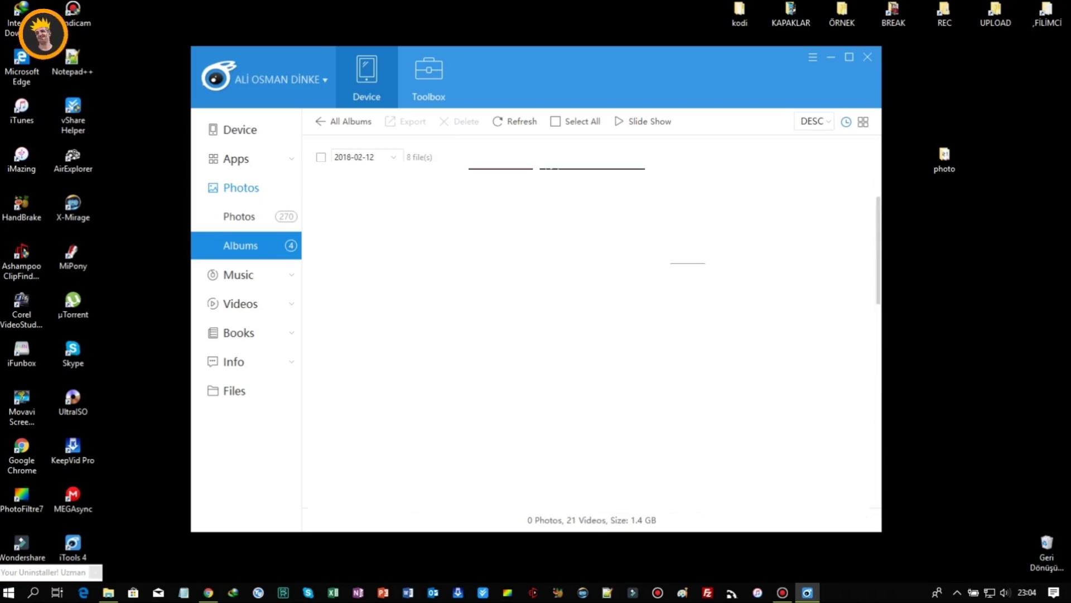
Step: View the device's voice memos and ringtones, and widen the Filename column in its music list to show the full titles
left_click(228, 278)
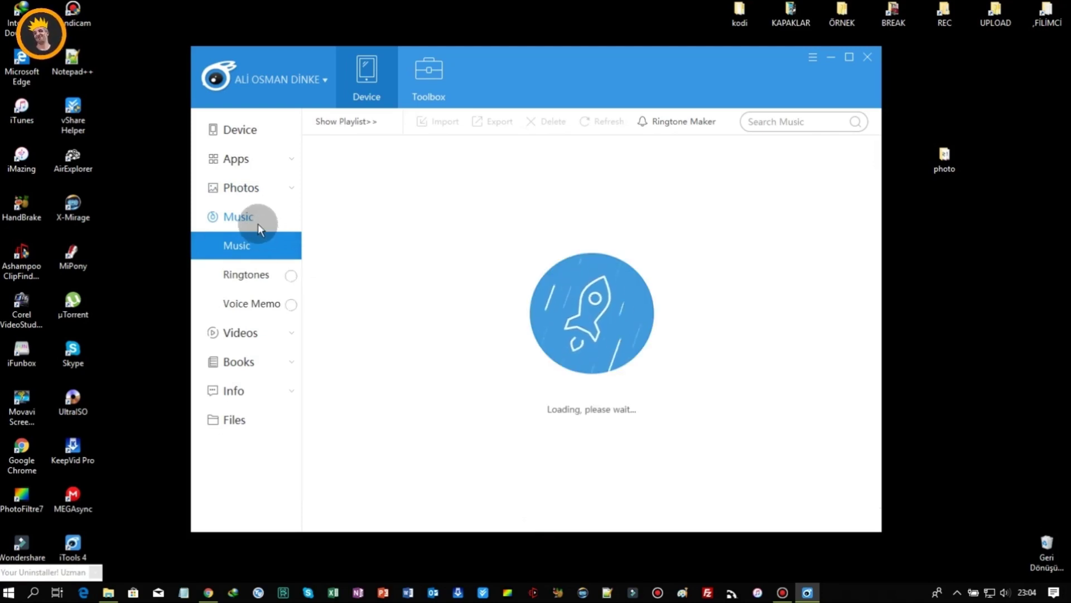
left_click(269, 307)
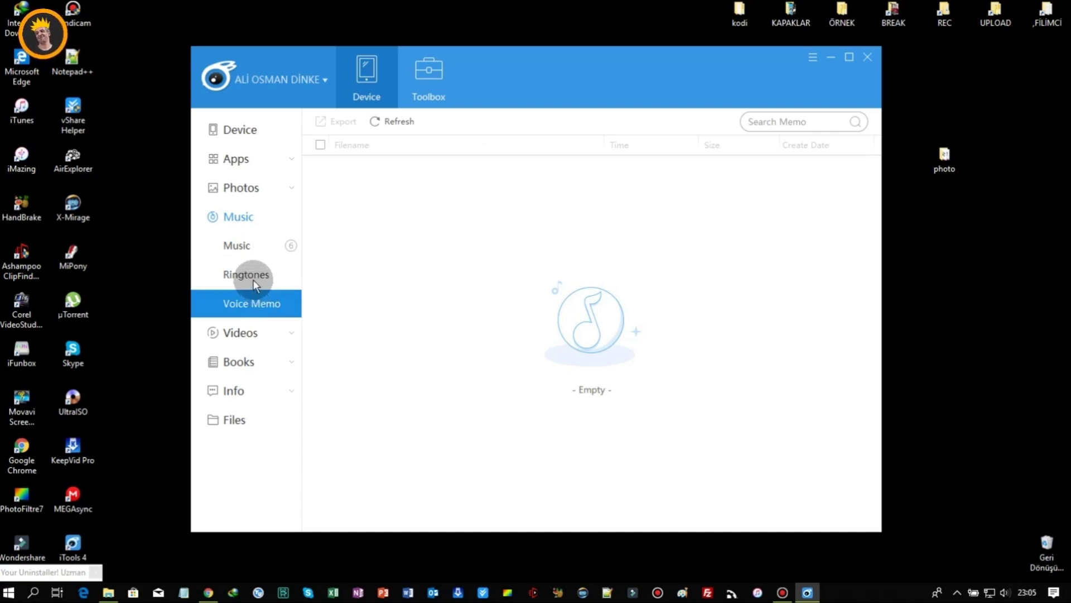
left_click(254, 278)
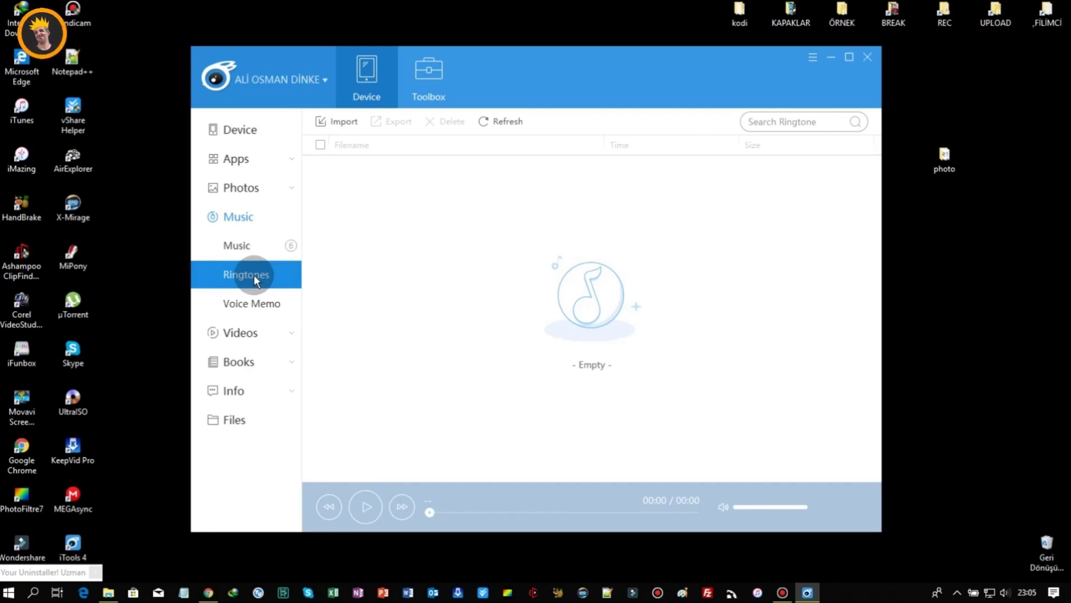
left_click(249, 251)
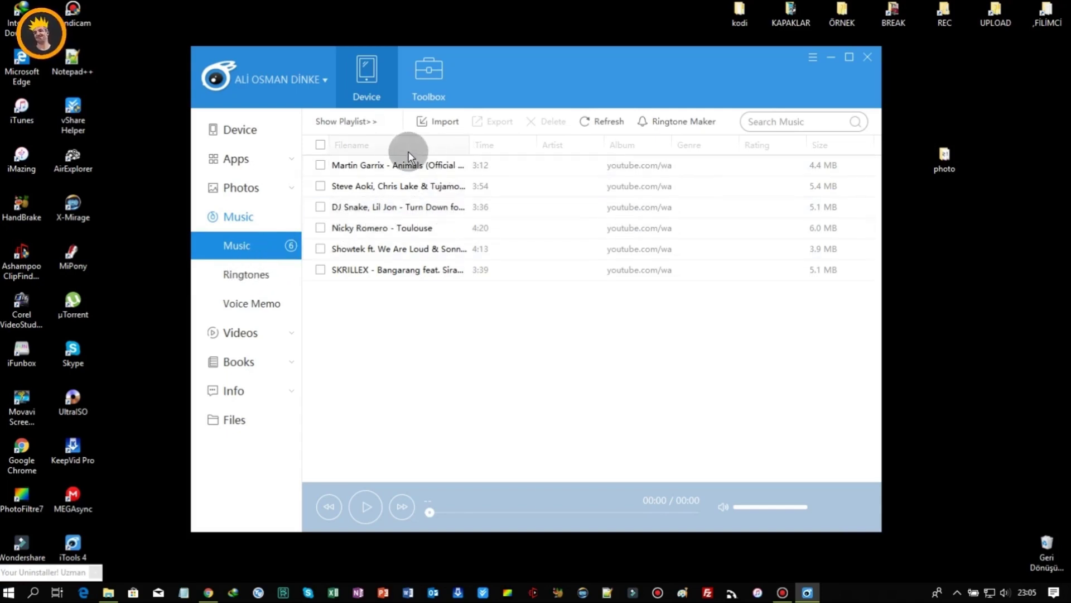
left_click_drag(472, 145, 574, 148)
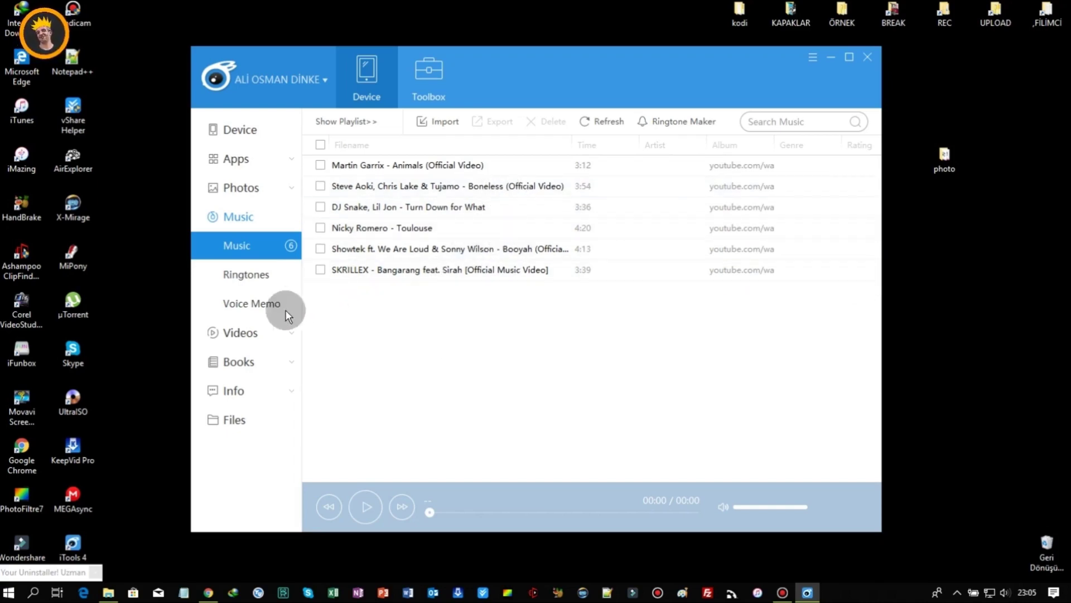
Step: View the device's movies, TV shows, music videos and iBooks
left_click(257, 336)
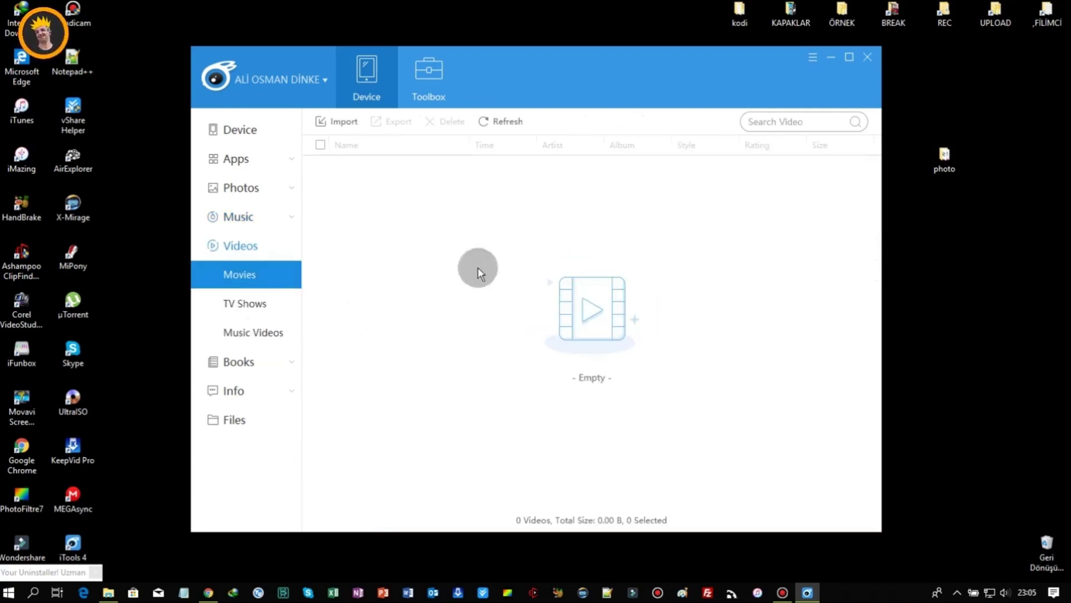
left_click(255, 306)
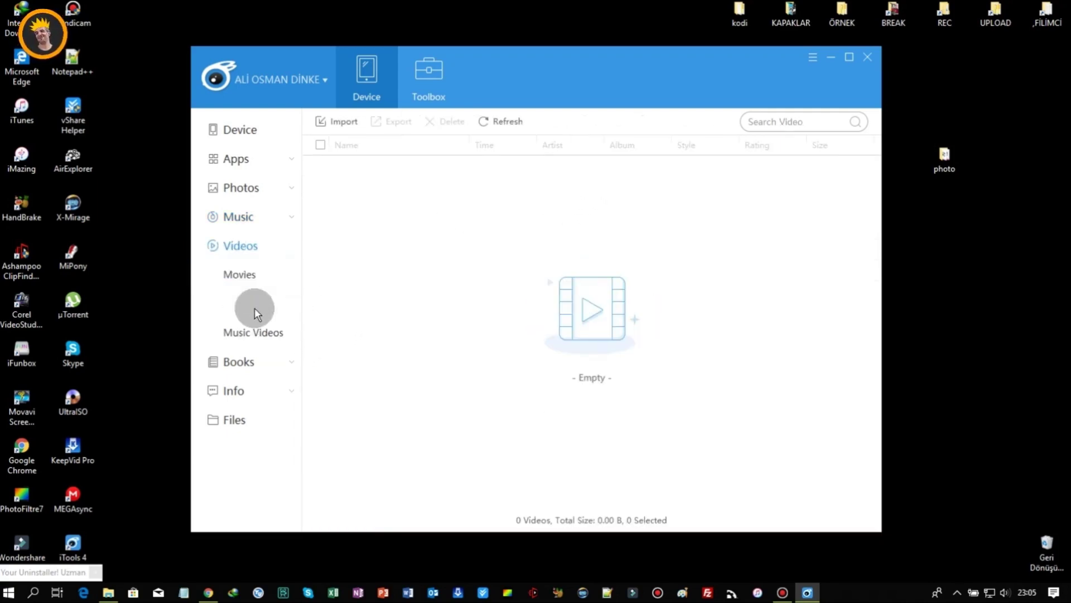
left_click(266, 335)
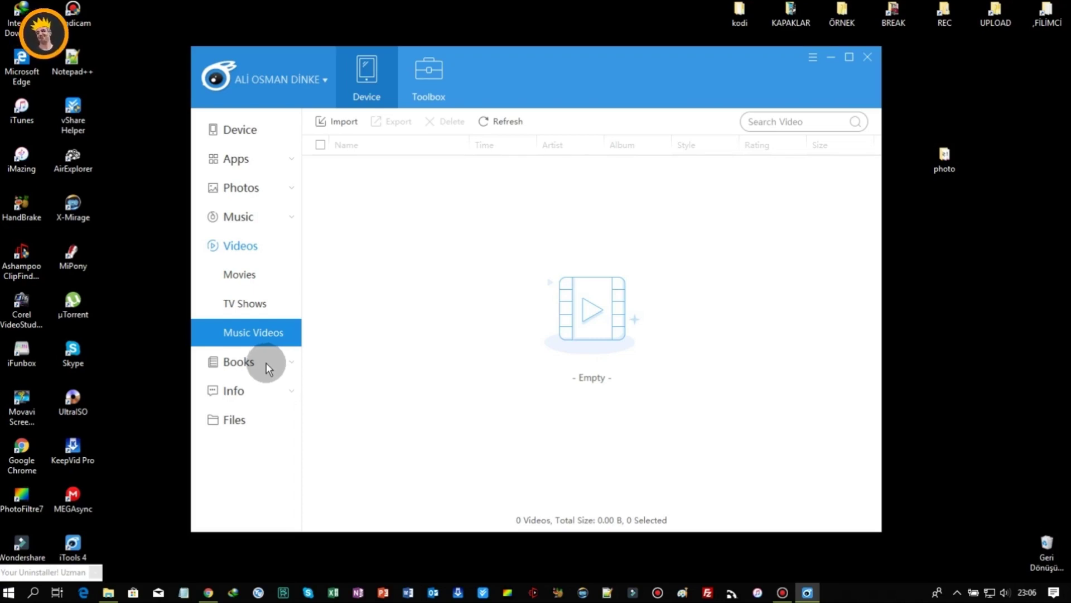
left_click(266, 363)
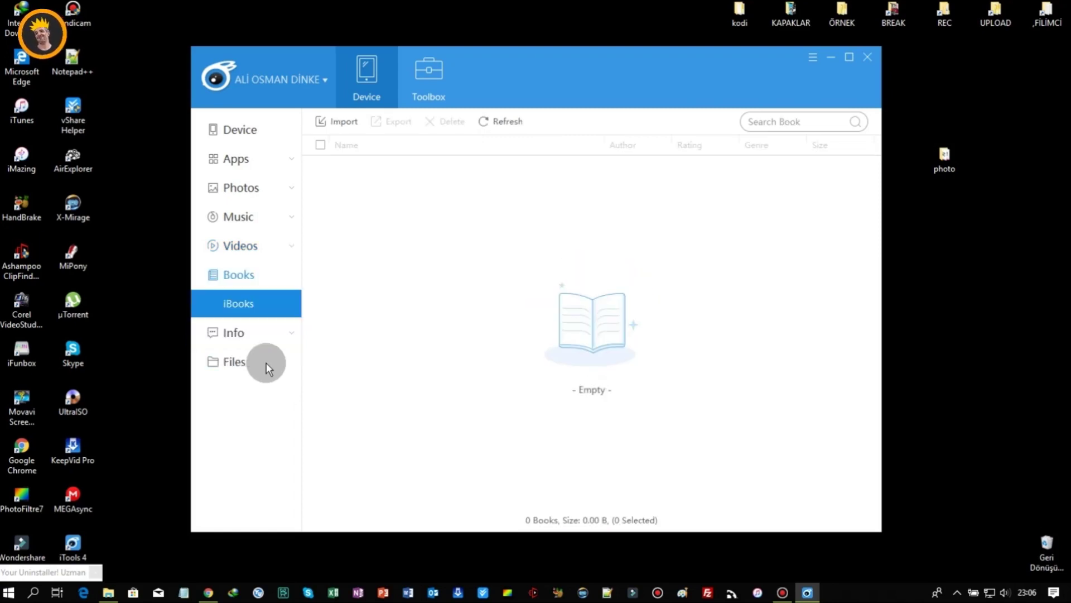
Step: View the device's Contacts and Bookmarks pages and return to Contacts
left_click(288, 331)
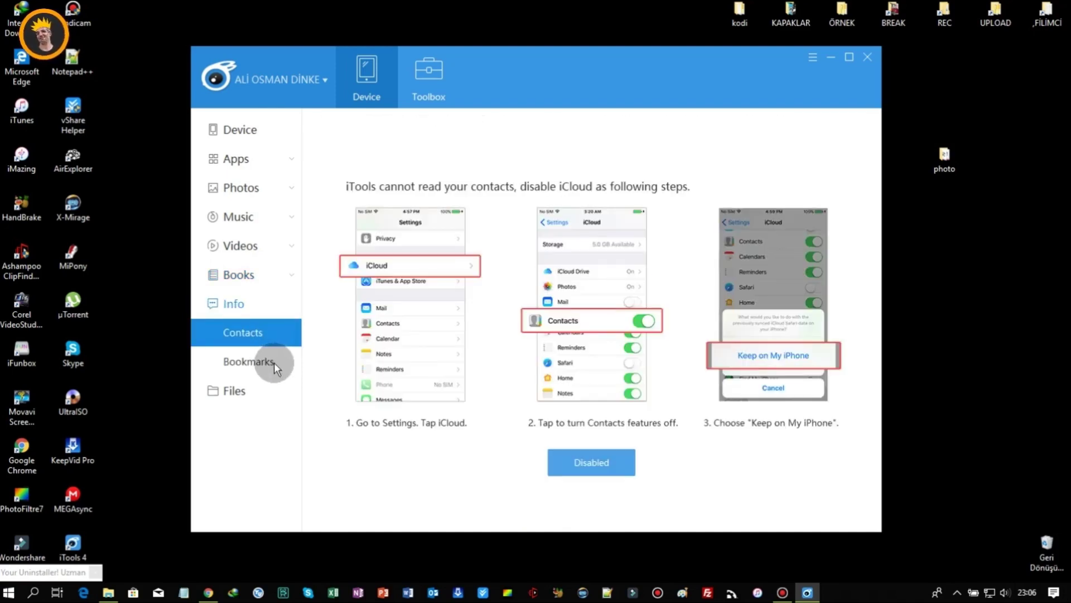
left_click(273, 363)
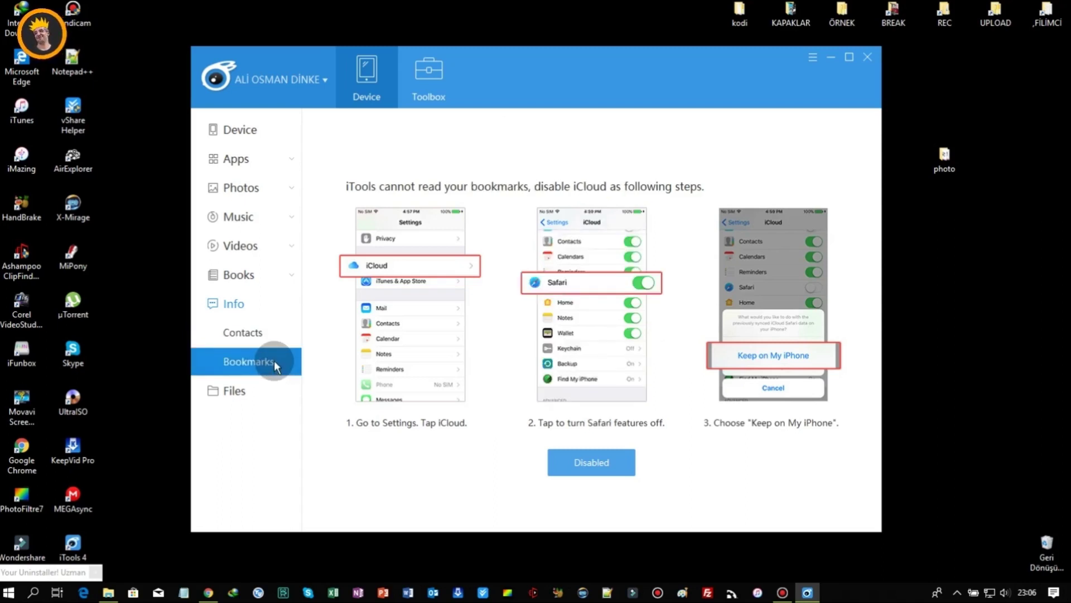
left_click(267, 339)
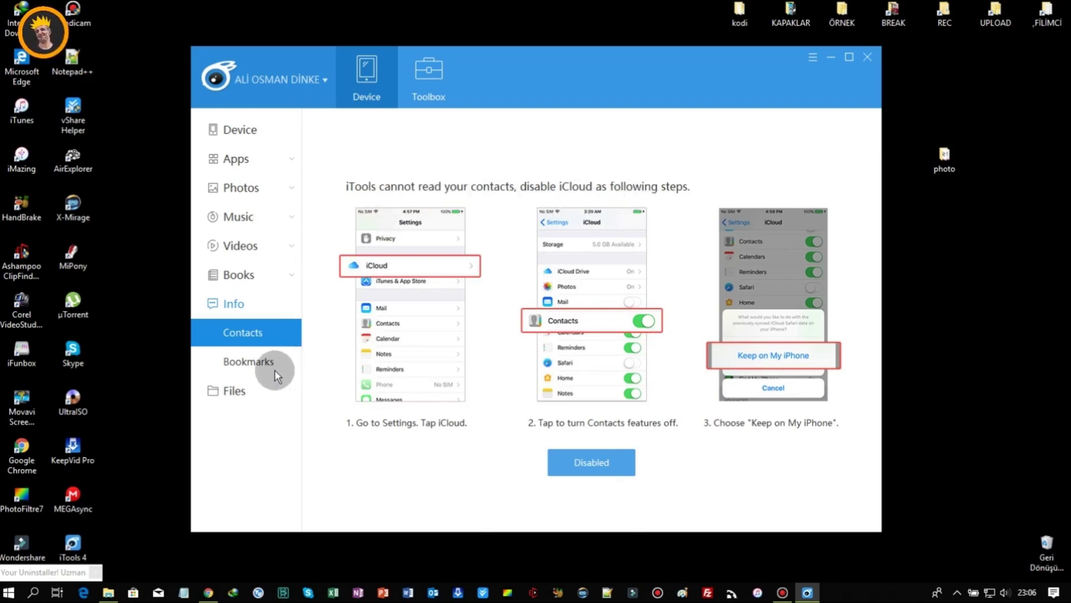
Step: Open the device's files, look through the Jailbroken root folders and view the Cydia and Voice Memo folders
left_click(248, 391)
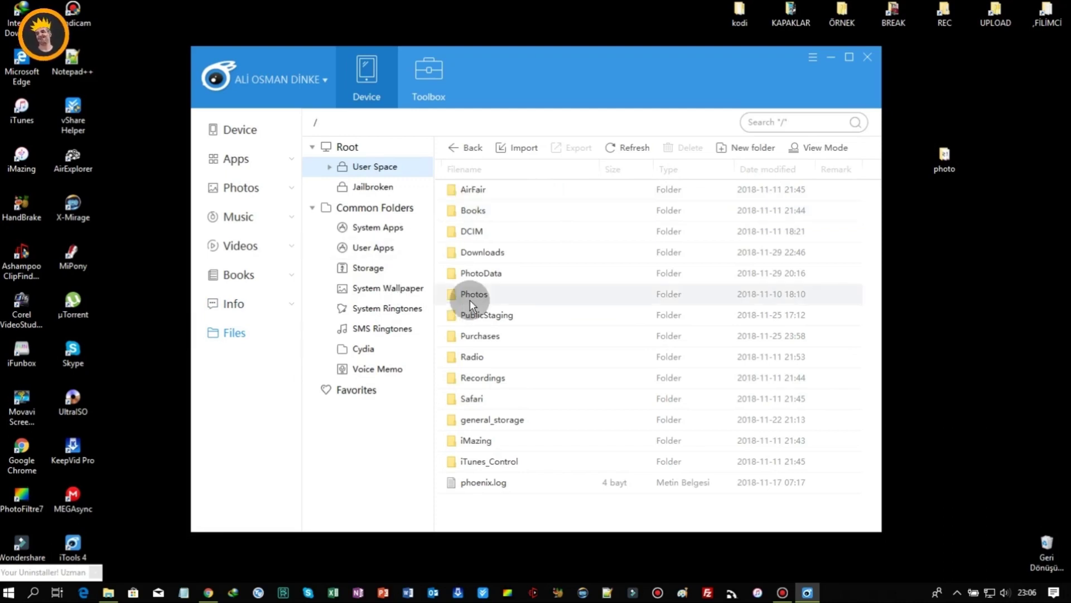
left_click(388, 187)
scroll(534, 263, "down", 2)
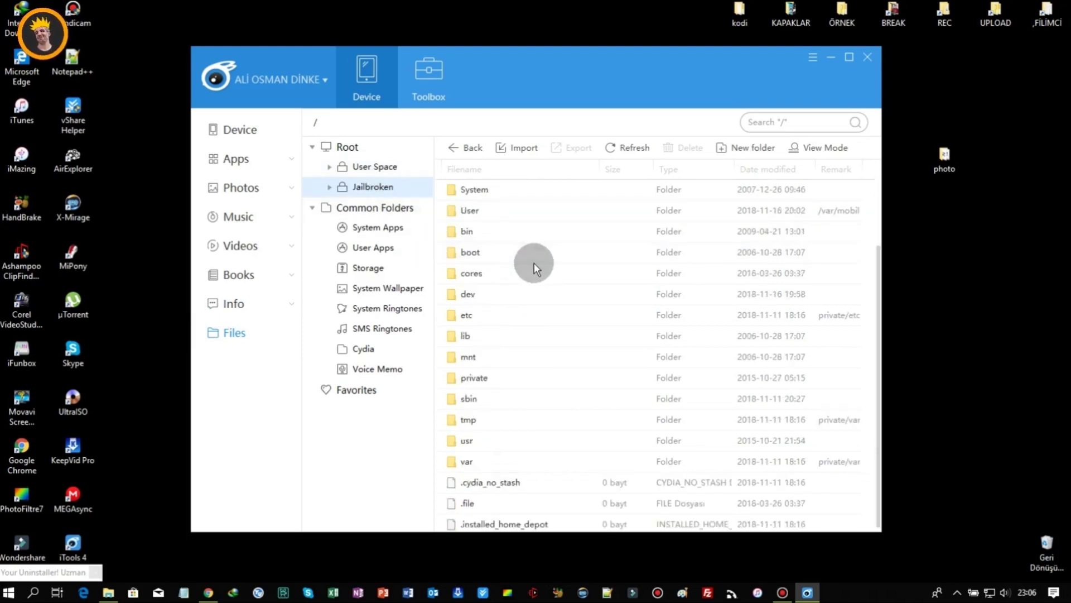
scroll(541, 269, "up", 2)
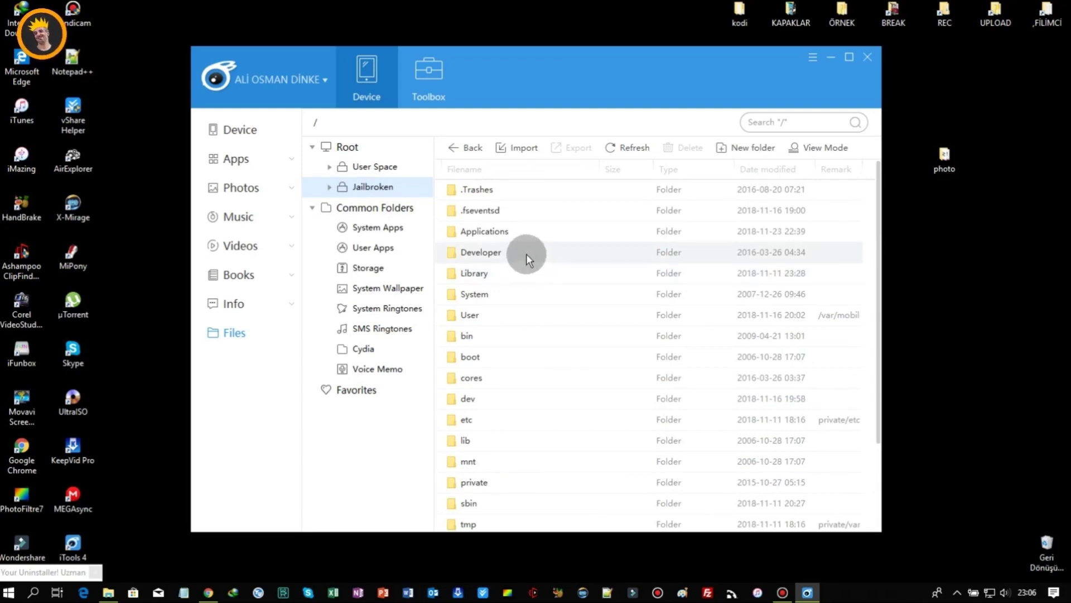
scroll(541, 275, "down", 2)
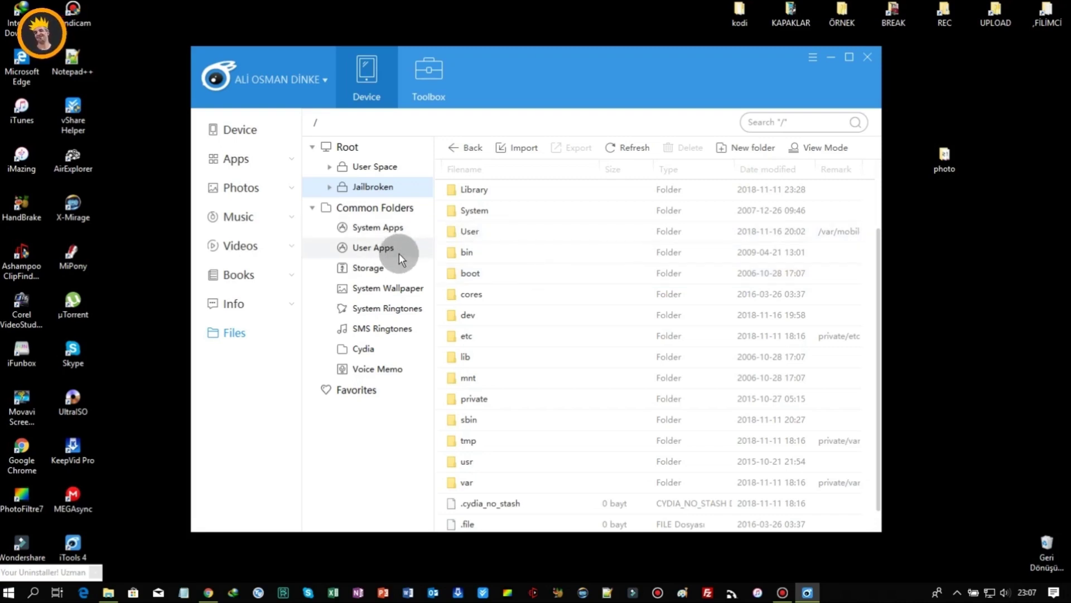
left_click(373, 347)
left_click(380, 368)
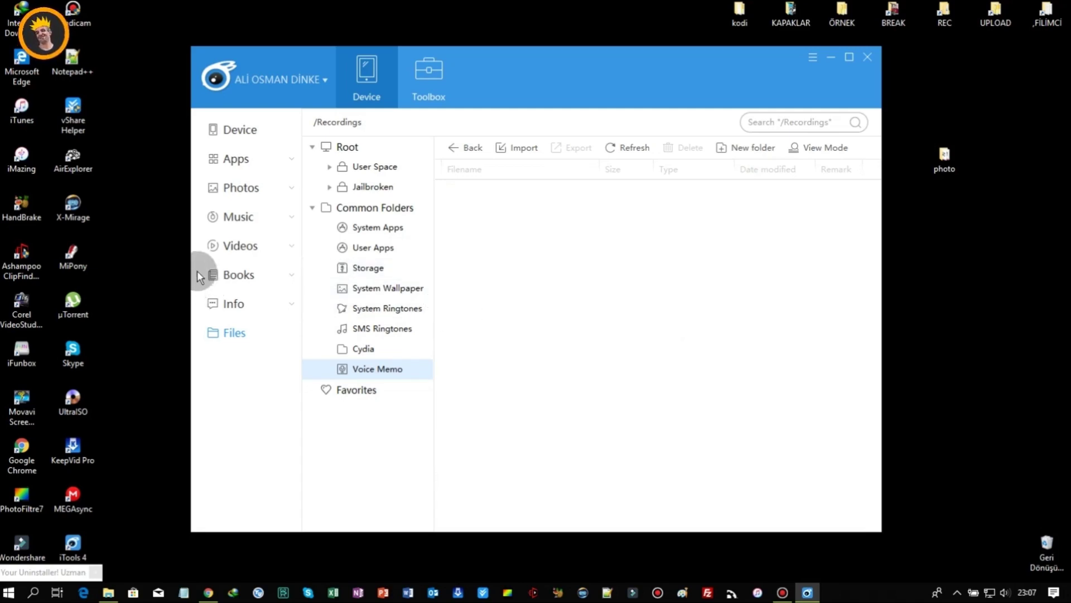
Step: Reopen the device's music list, switch to File Explorer and select all songs in the MÜZİK folder under Yeni klasör on drive D
left_click(240, 221)
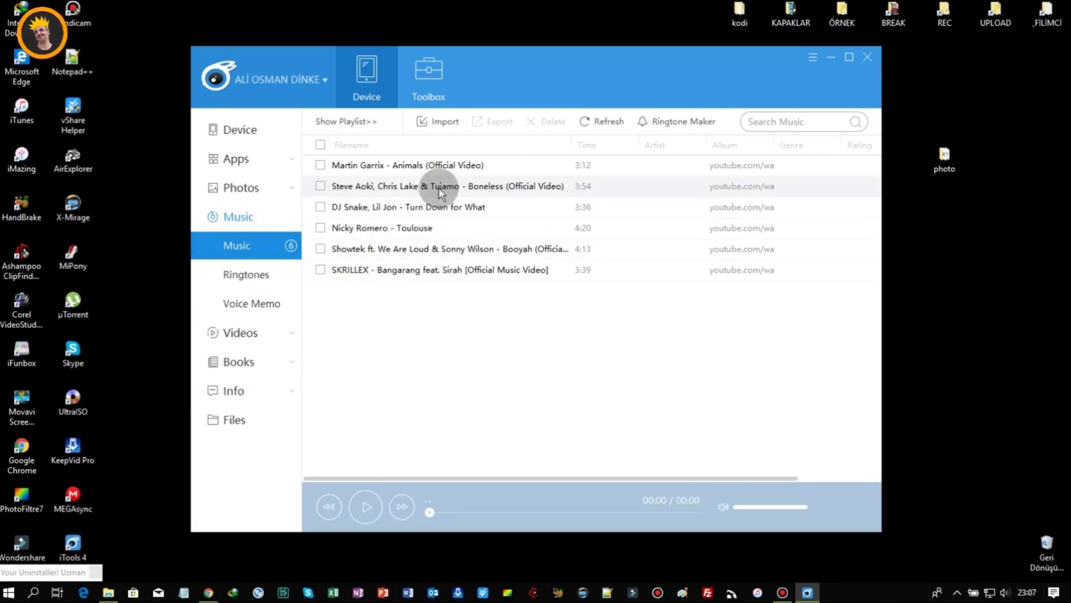
mouse_move(384, 317)
left_mouse_down()
mouse_move(377, 157)
mouse_move(381, 307)
left_mouse_up()
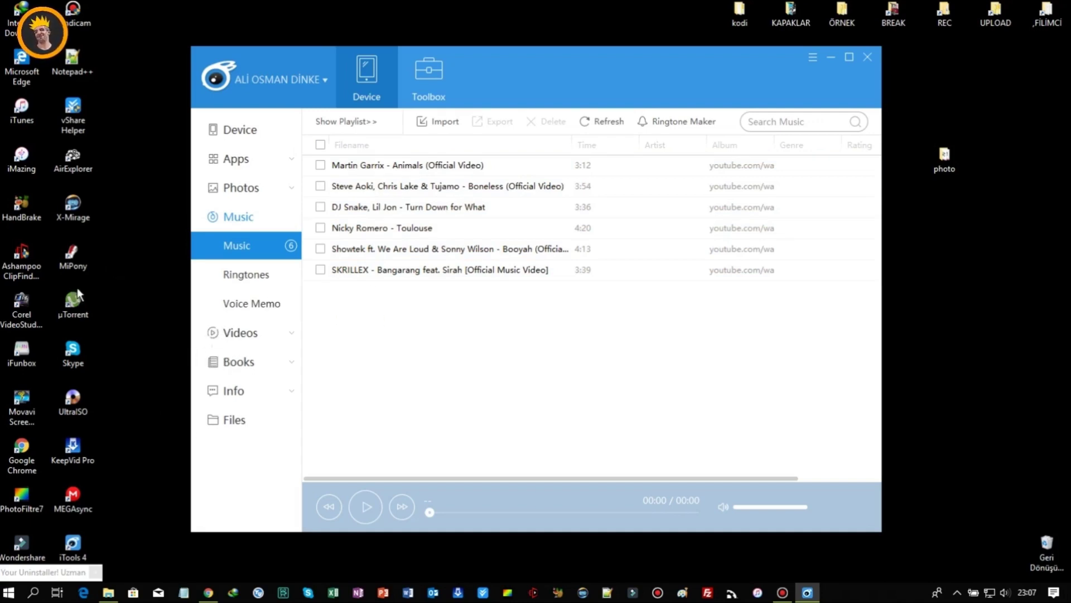
left_click(109, 593)
double_click(257, 404)
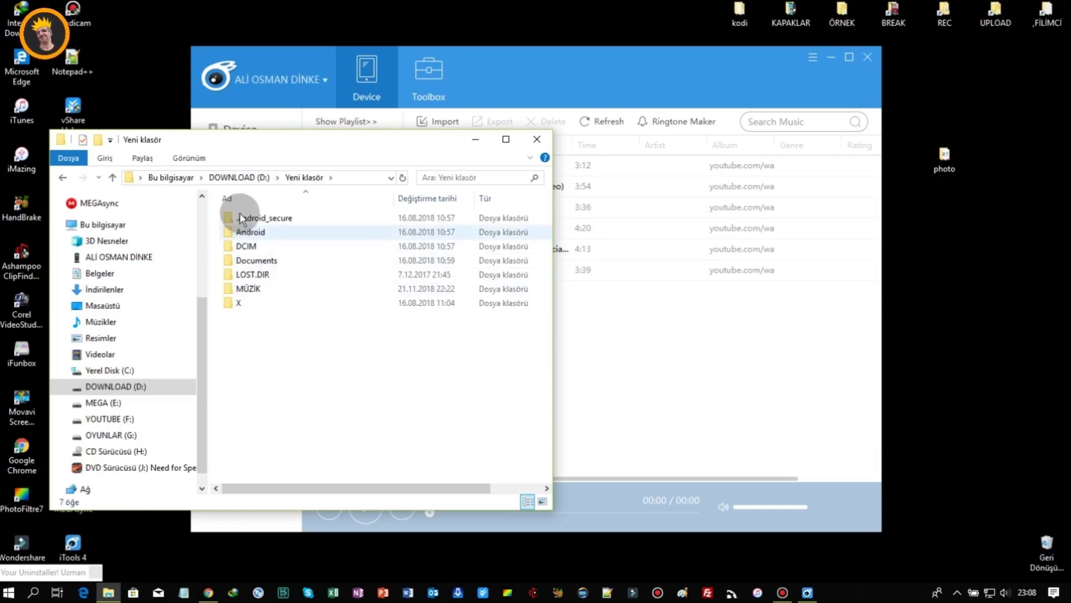
double_click(250, 288)
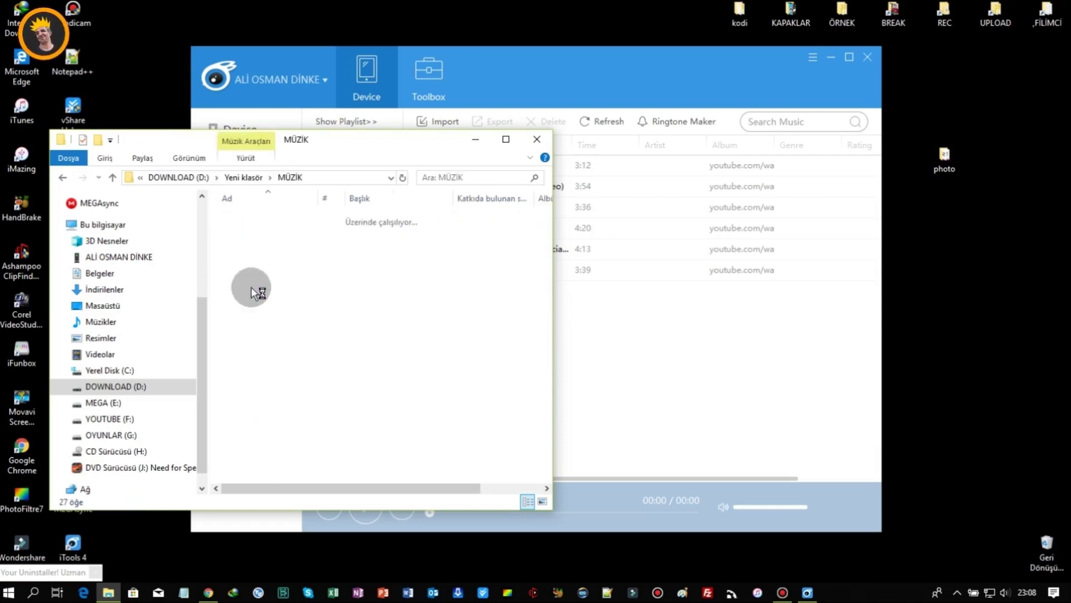
scroll(377, 352, "down", 3)
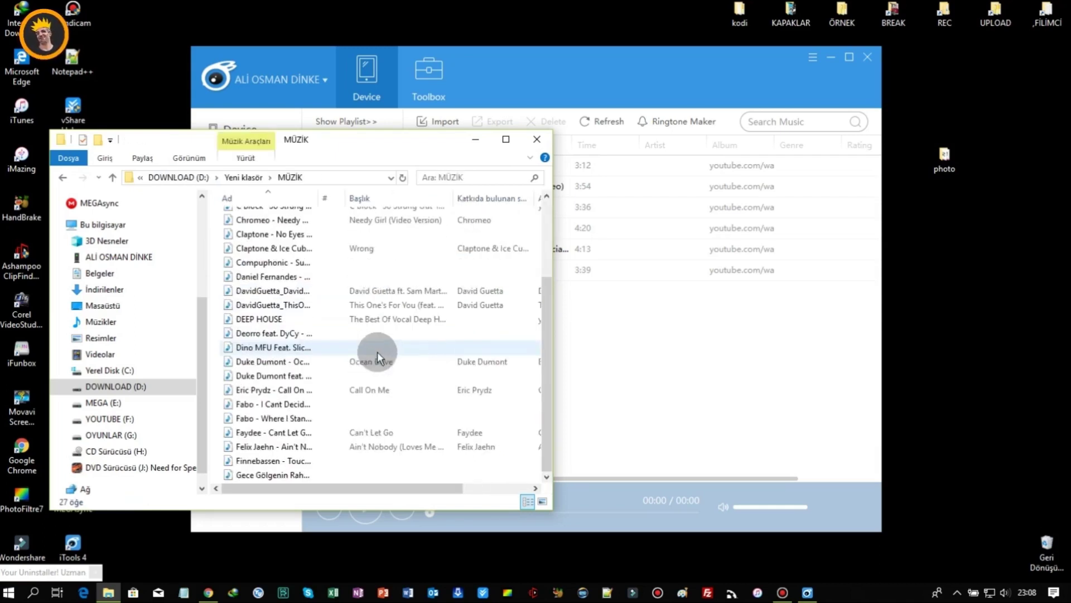
left_click(356, 329)
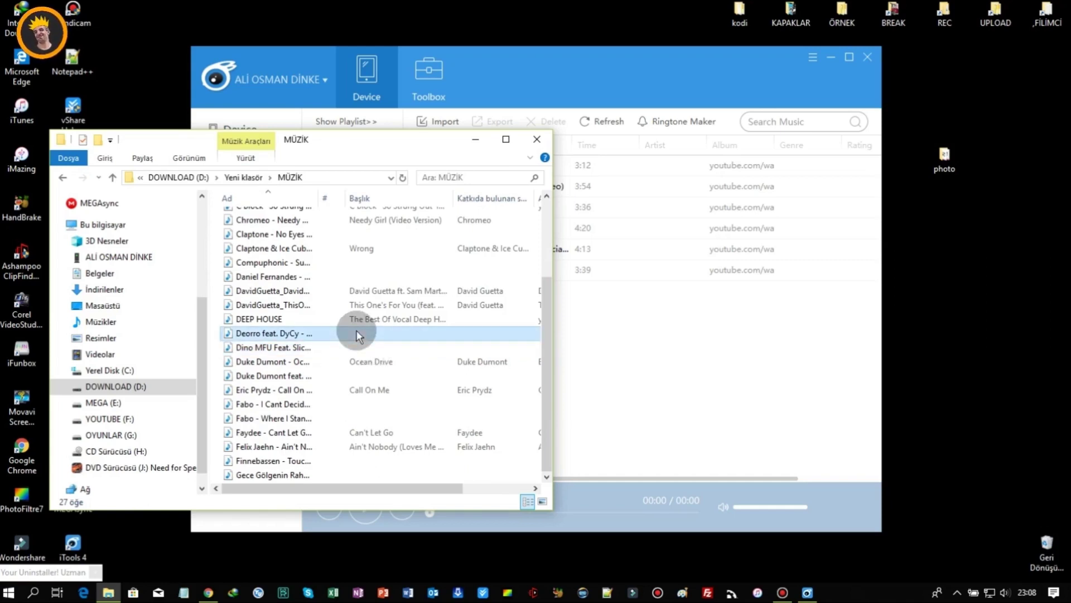
key("ctrl+a")
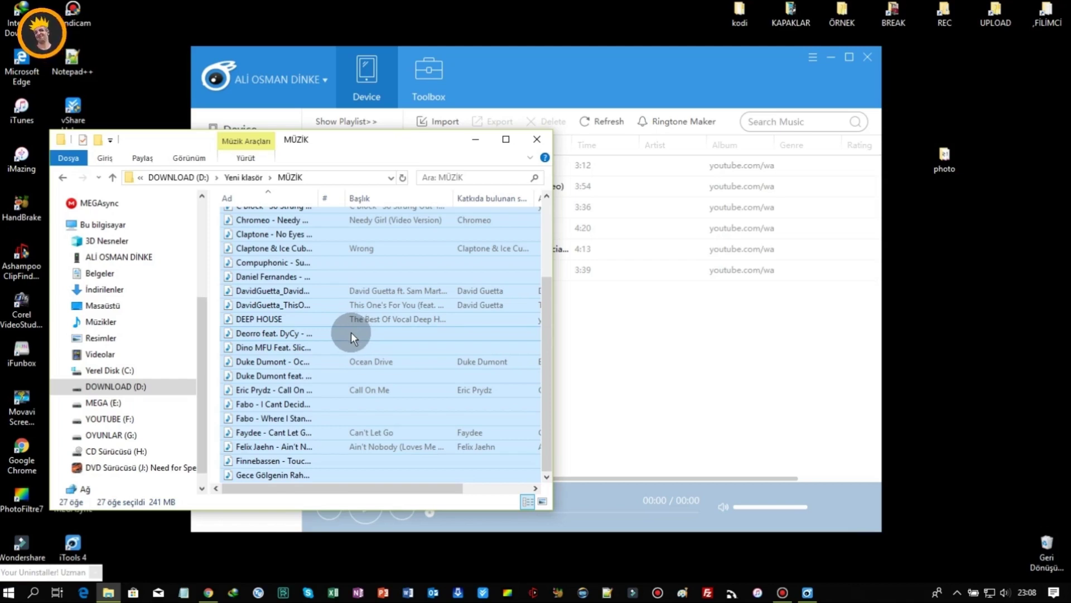
Step: Review the selected songs, place the MÜZİK folder window beside iTools and try to copy them into the device's music list
scroll(353, 343, "up", 3)
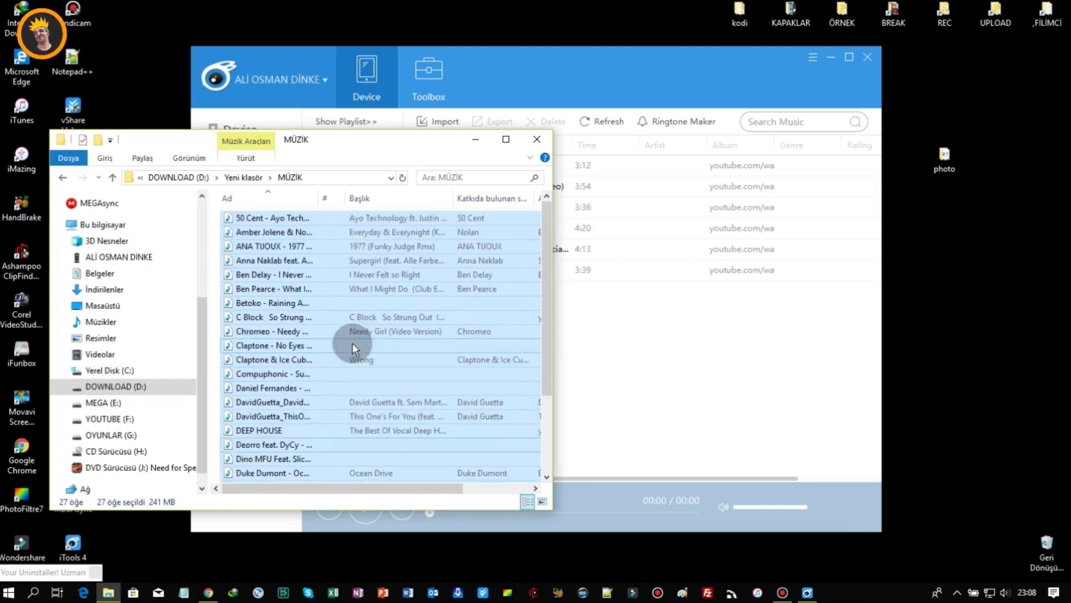
scroll(329, 346, "down", 3)
scroll(299, 375, "up", 3)
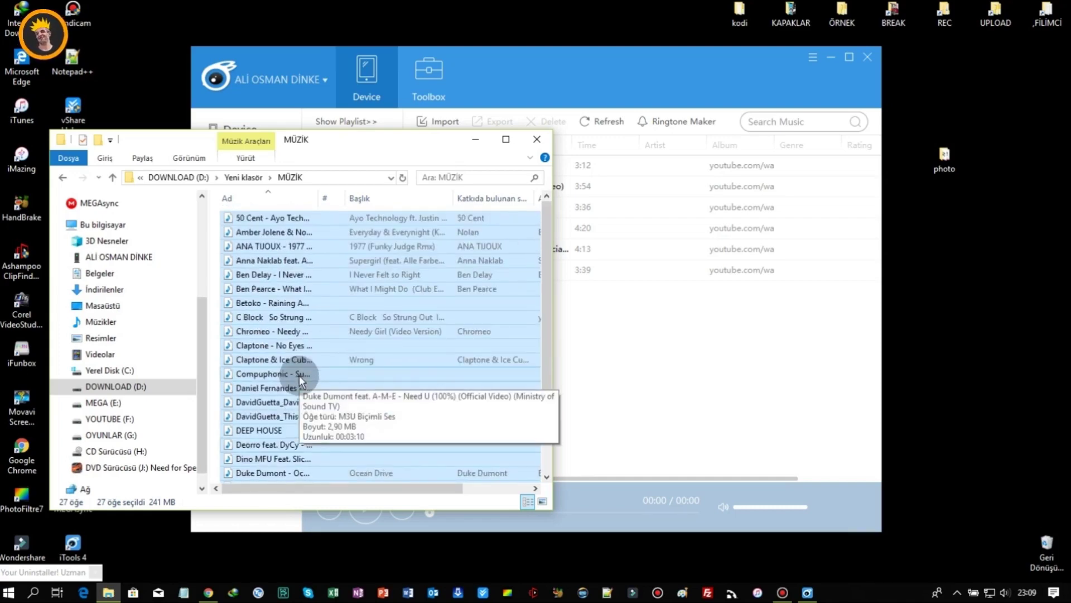
scroll(444, 340, "down", 3)
left_click_drag(400, 152, 865, 49)
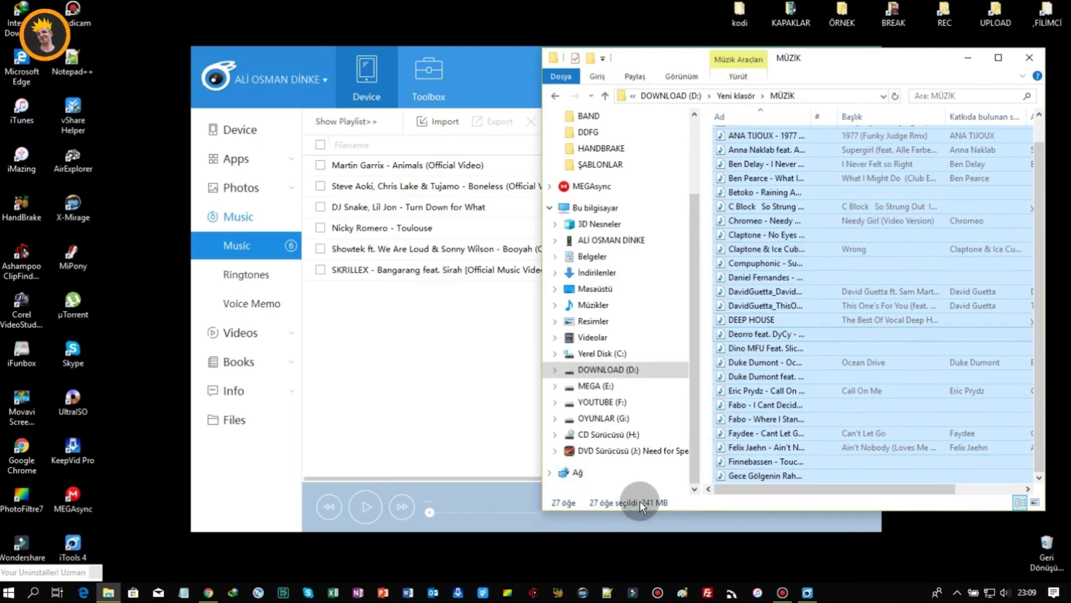
left_click_drag(831, 212, 407, 333)
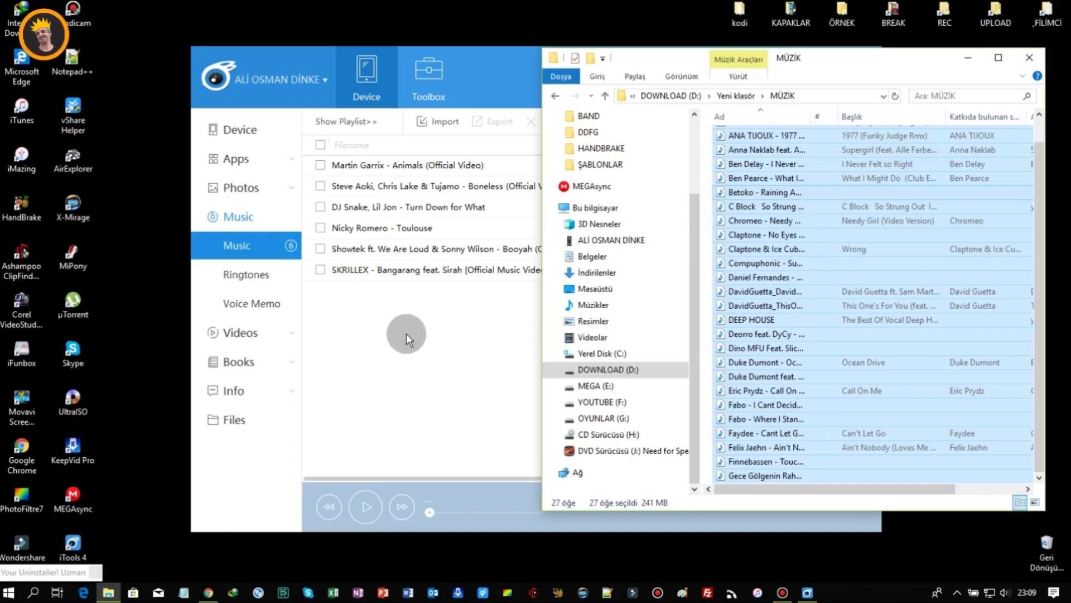
left_click(445, 346)
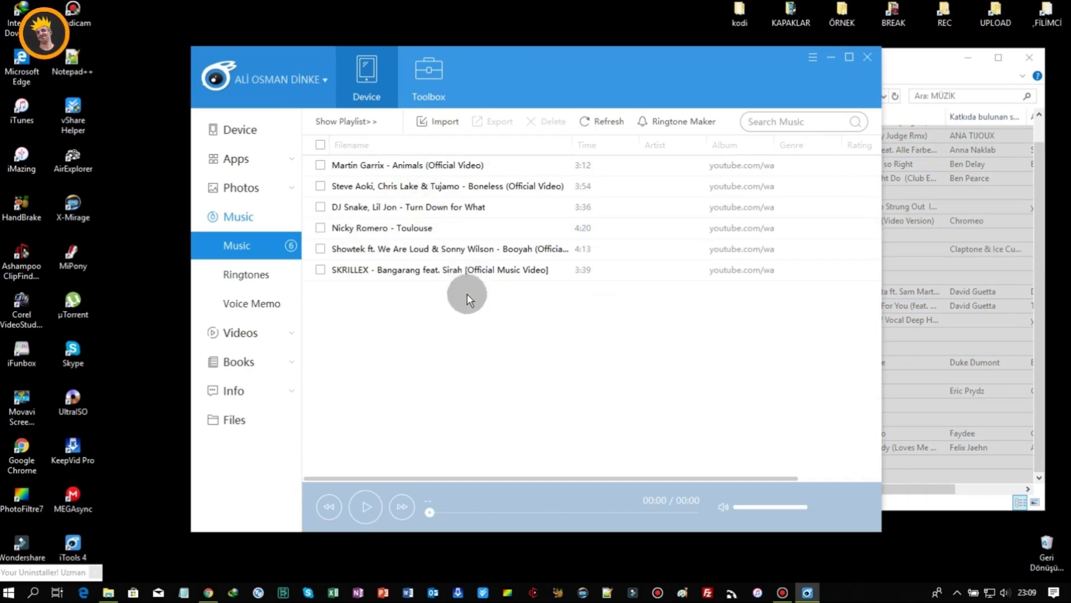
Step: Start importing music to the device and browse to the MÜZİK folder inside Yeni klasör on drive D
left_click_drag(906, 338, 441, 125)
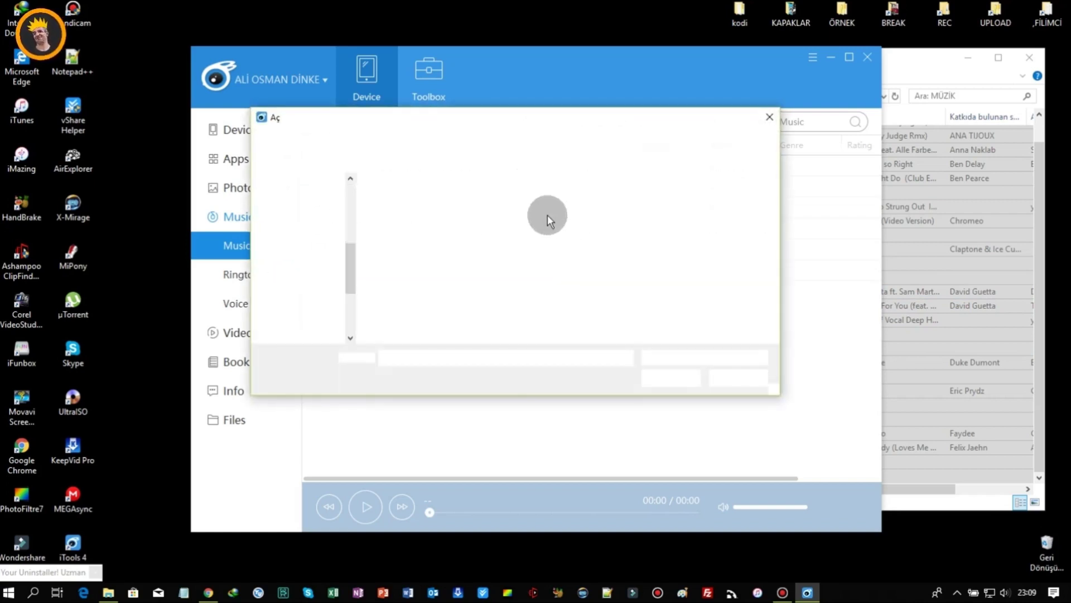
scroll(301, 307, "down", 1)
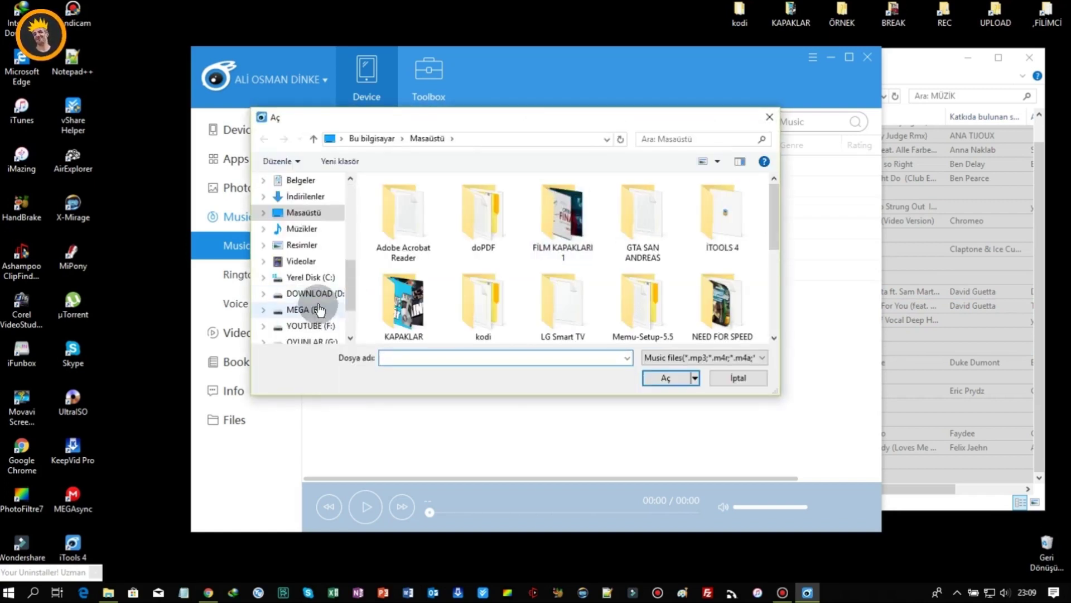
scroll(321, 307, "down", 1)
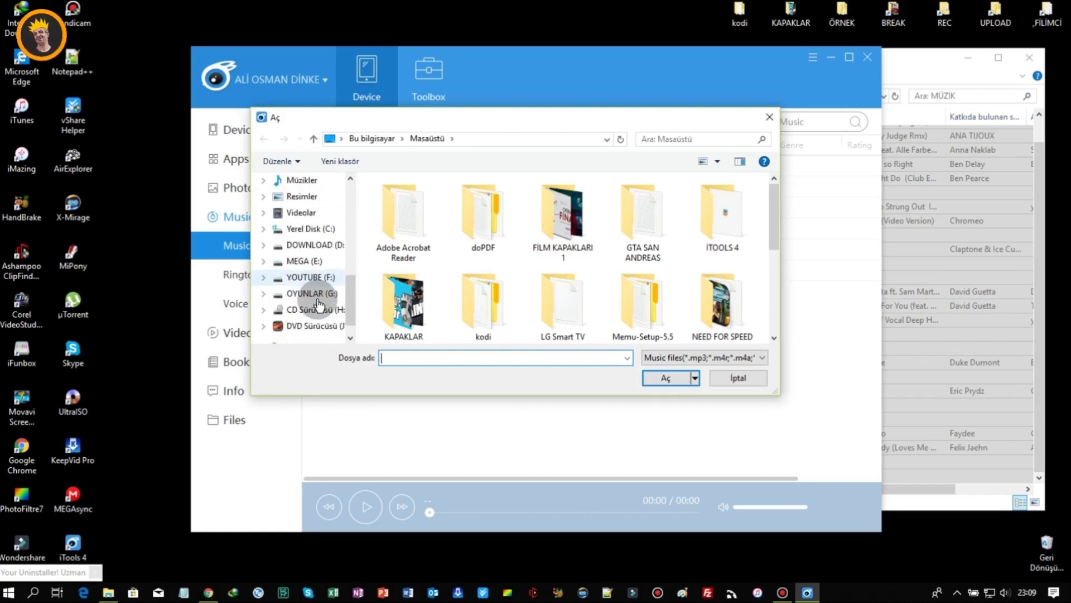
left_click(327, 262)
left_click(320, 245)
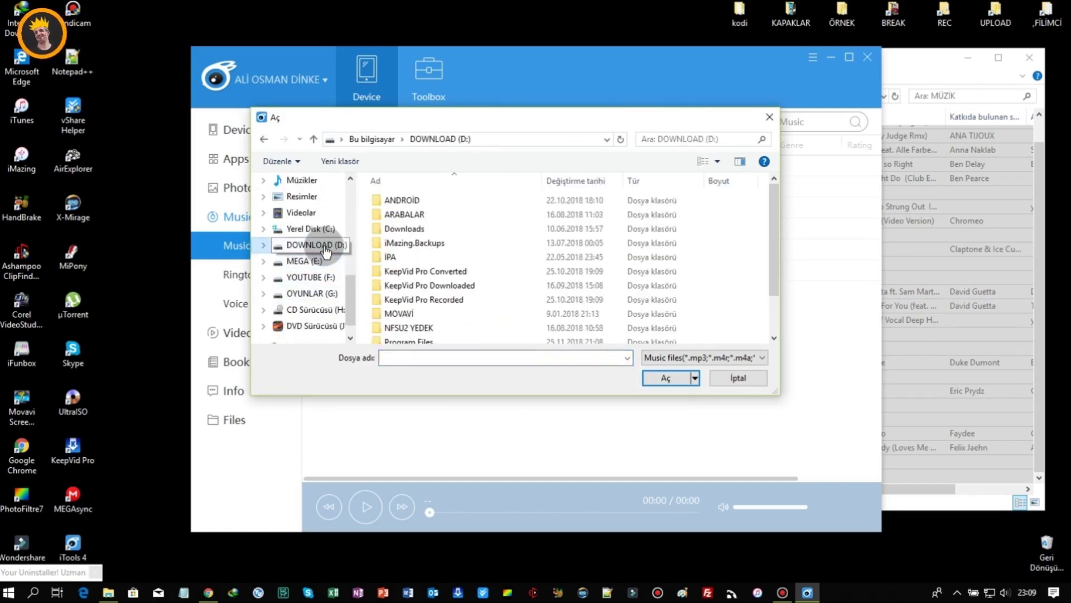
scroll(405, 305, "down", 1)
left_click(420, 335)
double_click(420, 335)
left_click(403, 270)
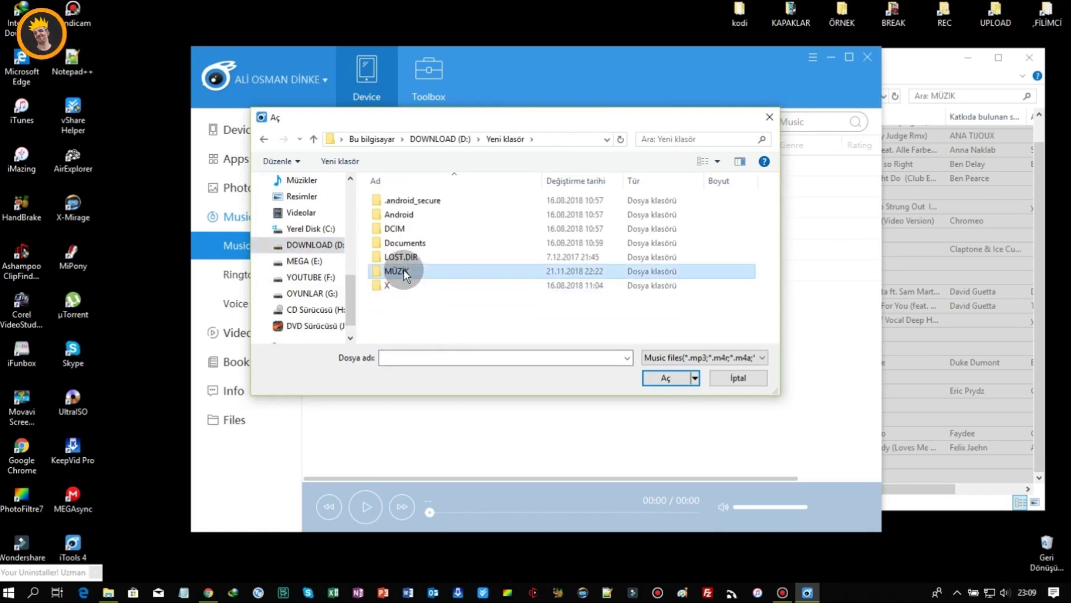
double_click(403, 270)
Step: Select all songs in the MÜZİK folder and import them into the device's music list
left_click(413, 229)
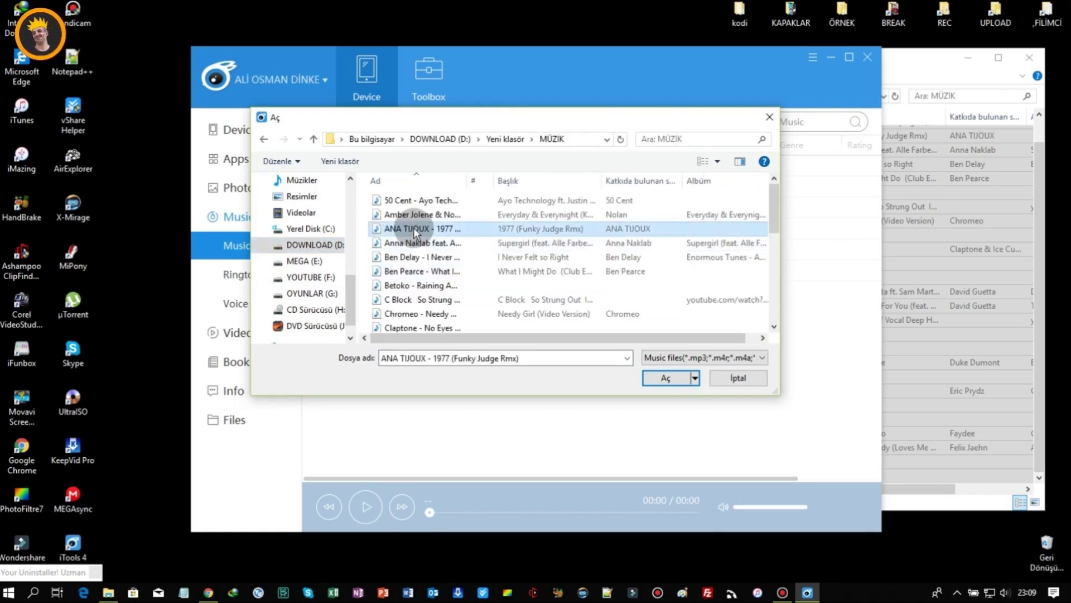
key("ctrl+a")
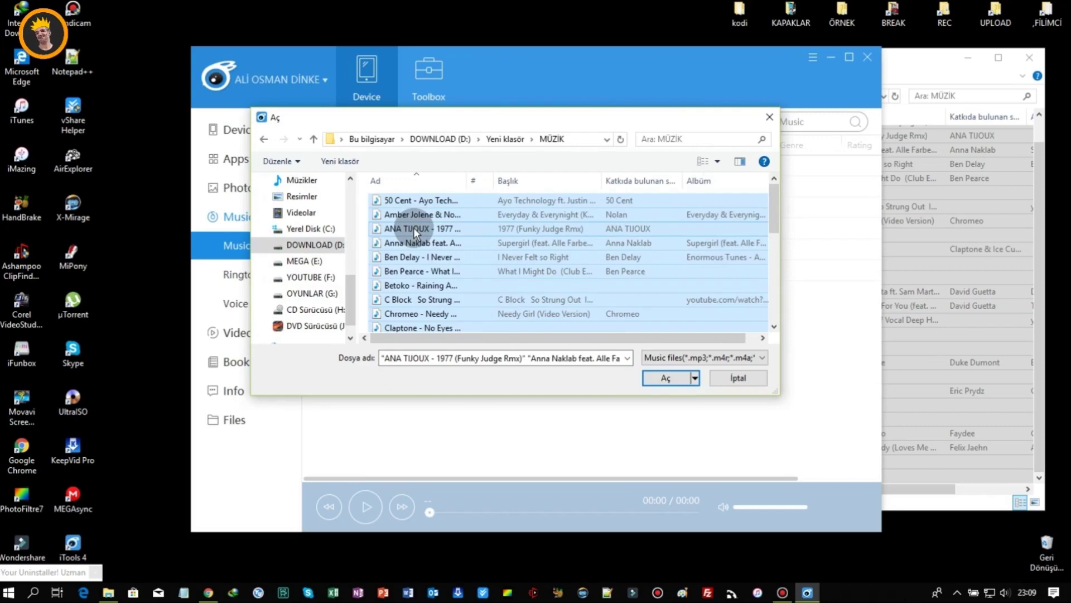
left_click(669, 378)
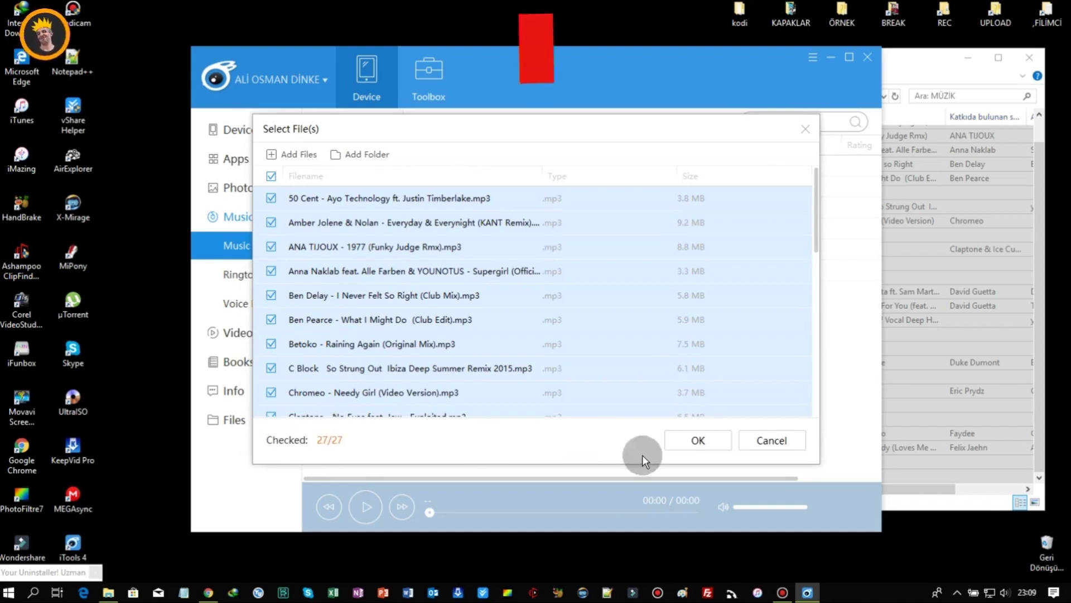
left_click(688, 442)
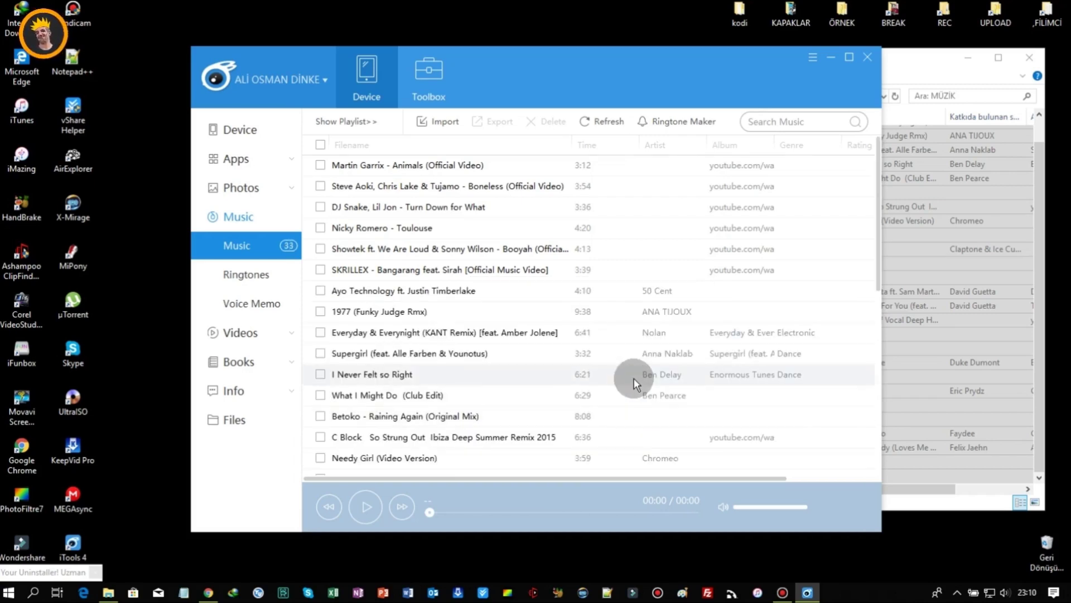
Step: Look through the device's music list and mark all of its songs
scroll(634, 377, "down", 1)
scroll(634, 377, "down", 1)
scroll(633, 376, "down", 1)
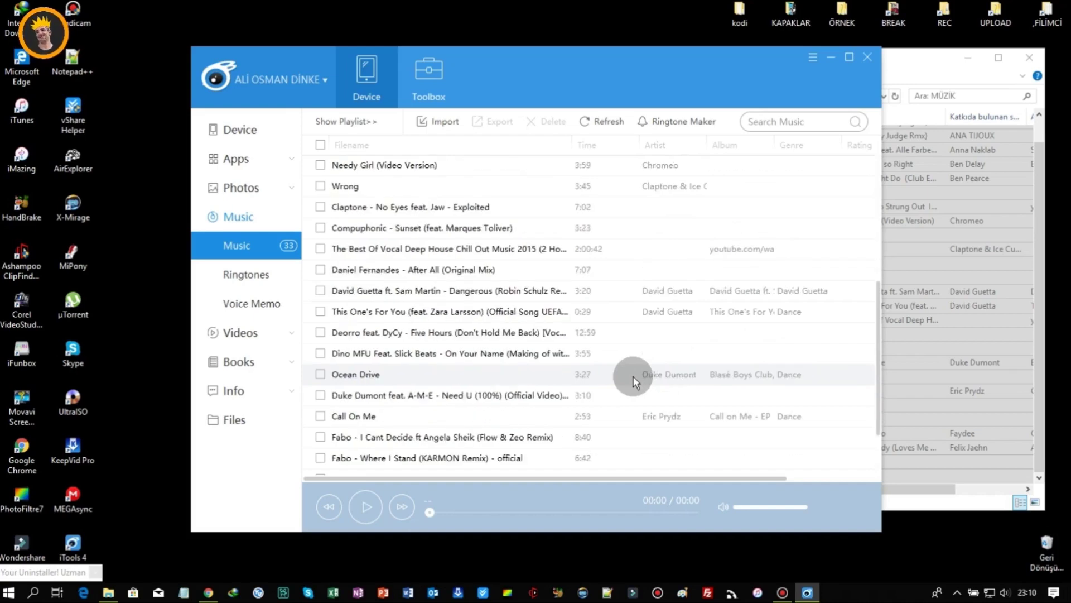
scroll(634, 376, "down", 1)
scroll(600, 387, "up", 2)
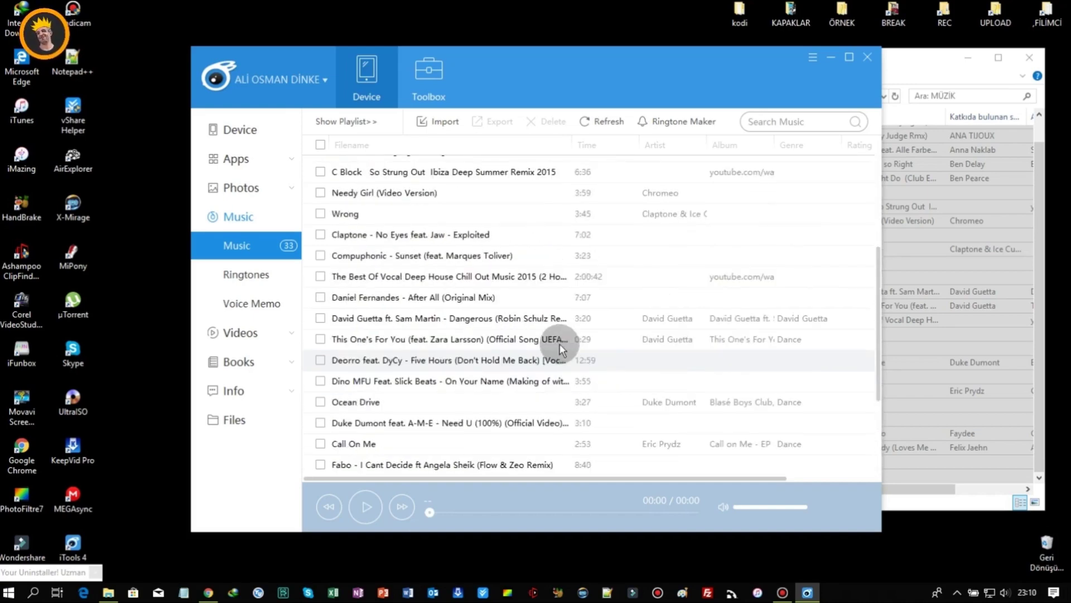
left_click(321, 144)
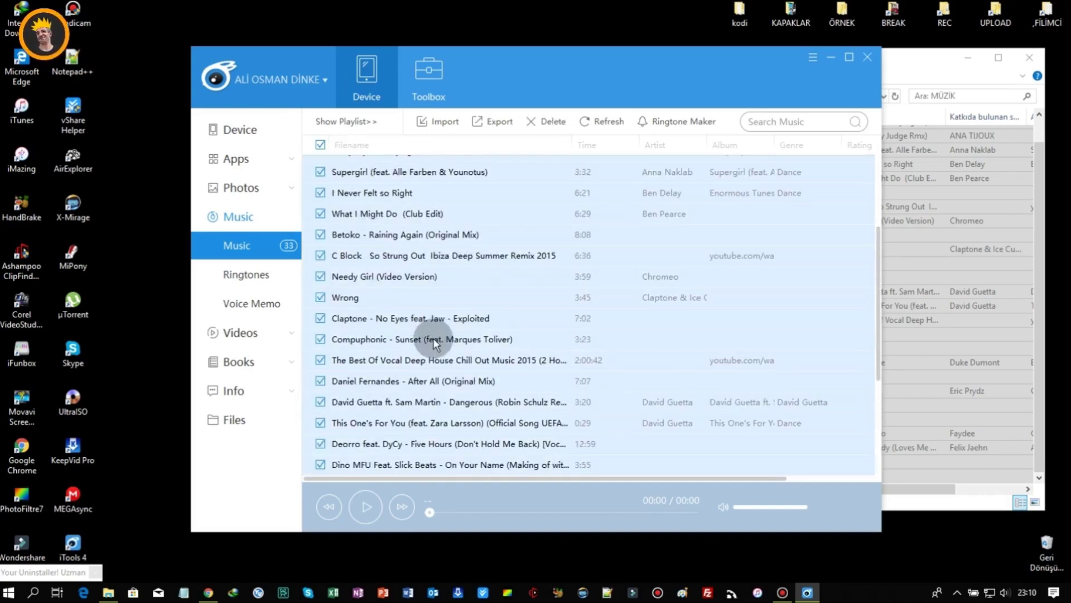
Step: Select only "The Best Of Vocal Deep House Chill Out Music 2015", try to play it, and skip to the next track
left_click(403, 357)
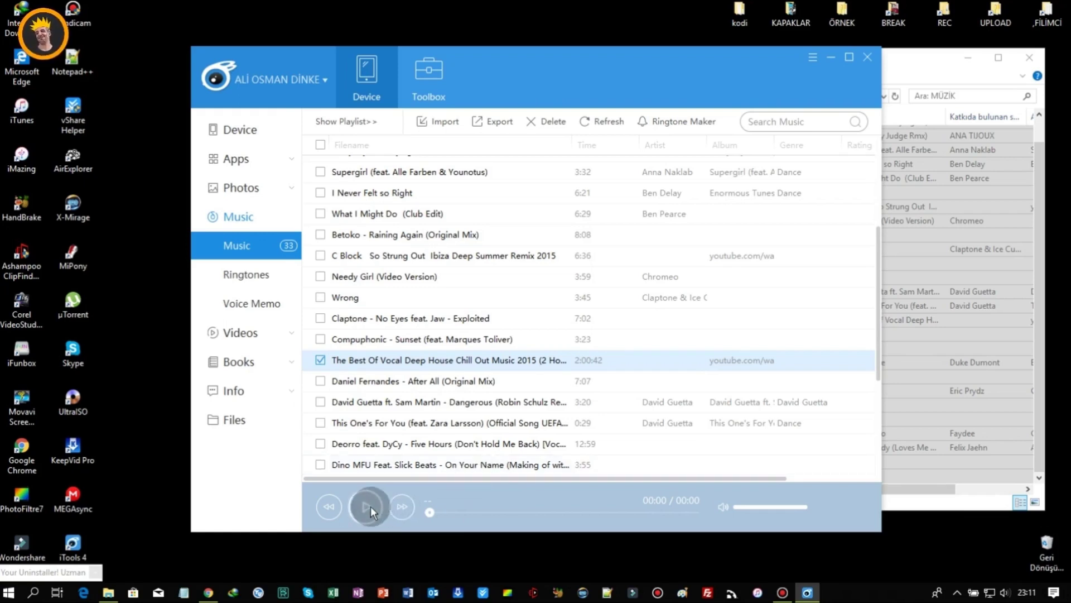
right_click(380, 362)
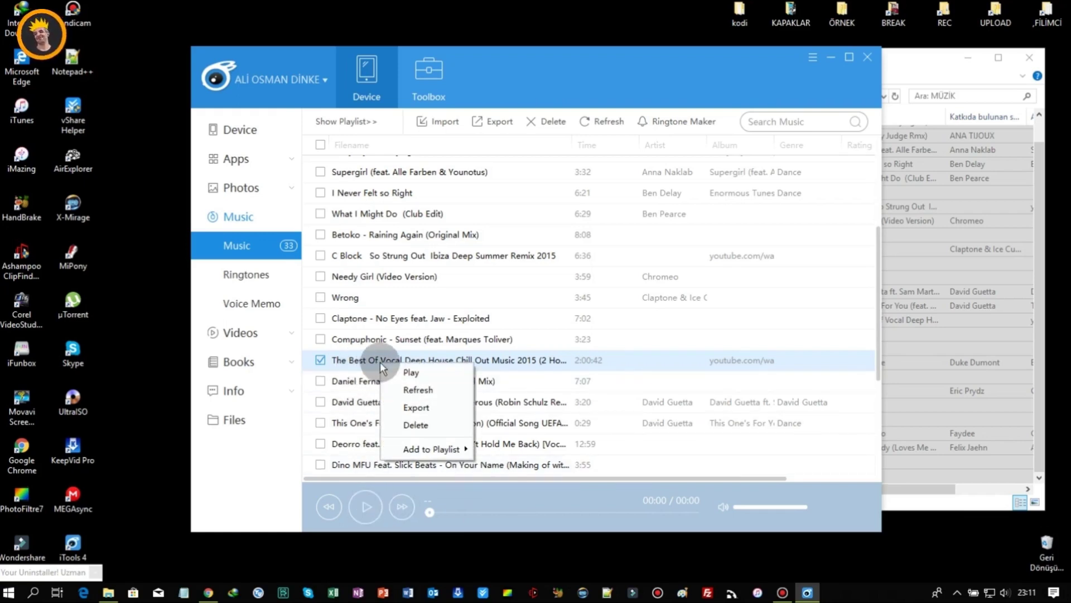
left_click(412, 374)
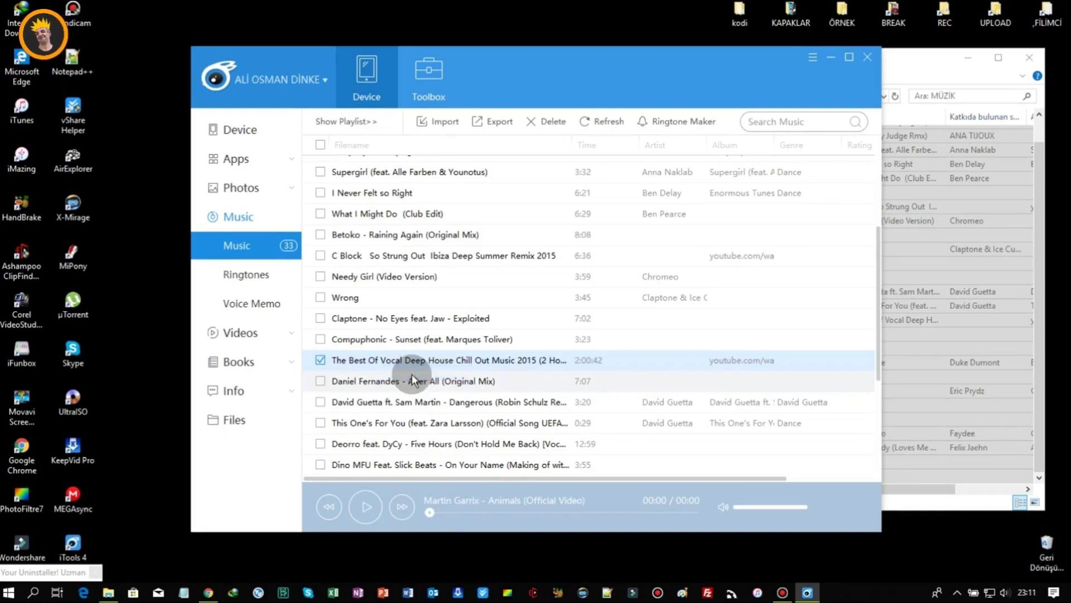
left_click(400, 507)
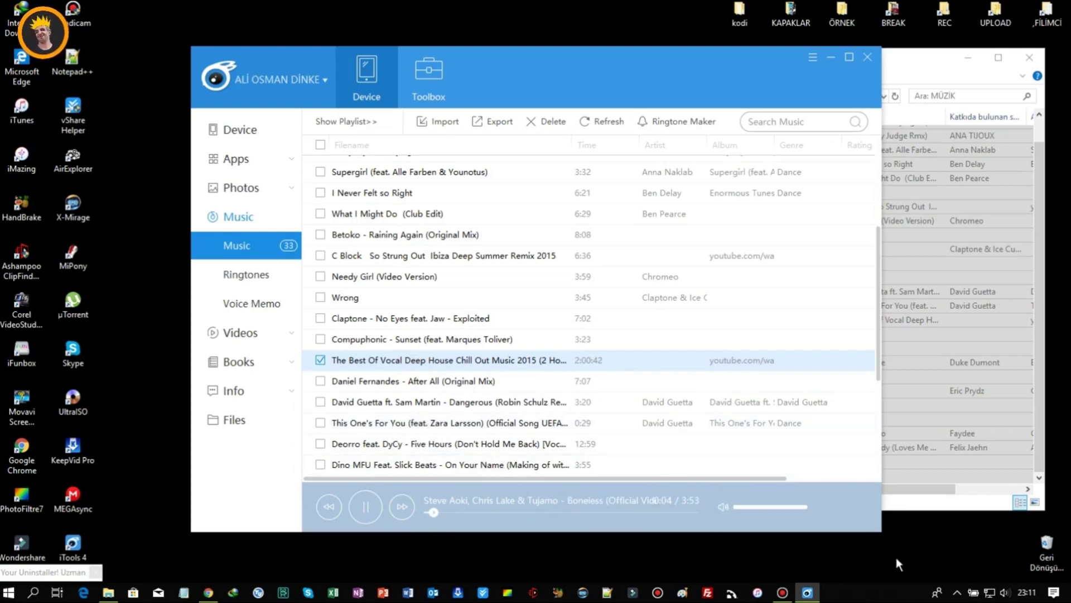
Step: Play "Deorro feat. DyCy - Five Hours" and set the computer's speaker volume to 66
scroll(457, 407, "down", 1)
right_click(416, 427)
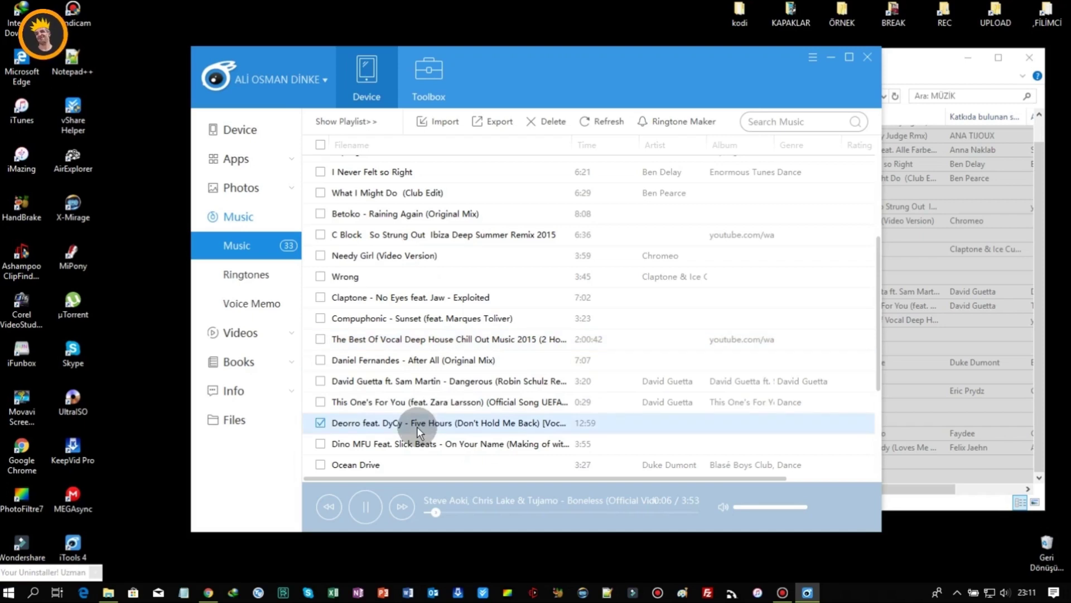
left_click(440, 434)
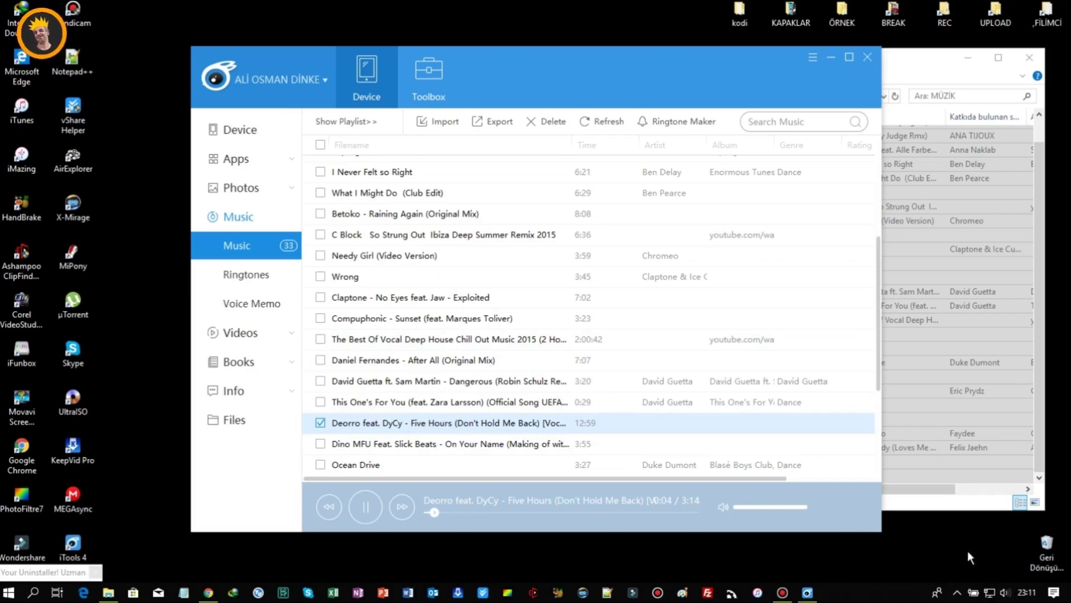
left_click(1004, 593)
left_click_drag(905, 565, 980, 564)
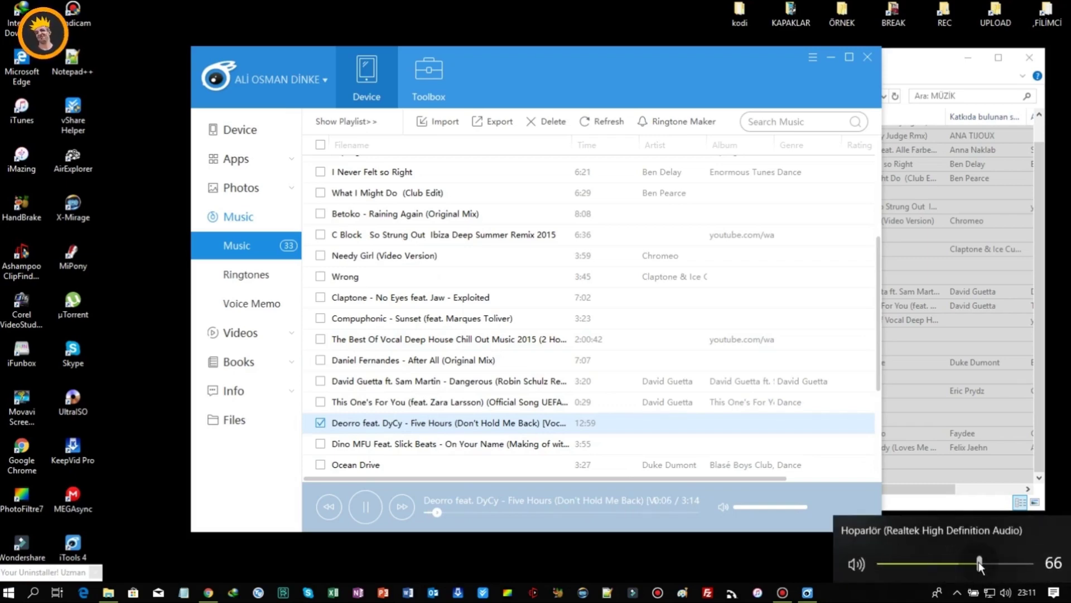
left_click(420, 378)
Step: Play "Fabo - I Cant Decide ft Angela Sheik" and switch playback to "Fabo - Where I Stand (KARMON Remix)"
scroll(346, 447, "down", 2)
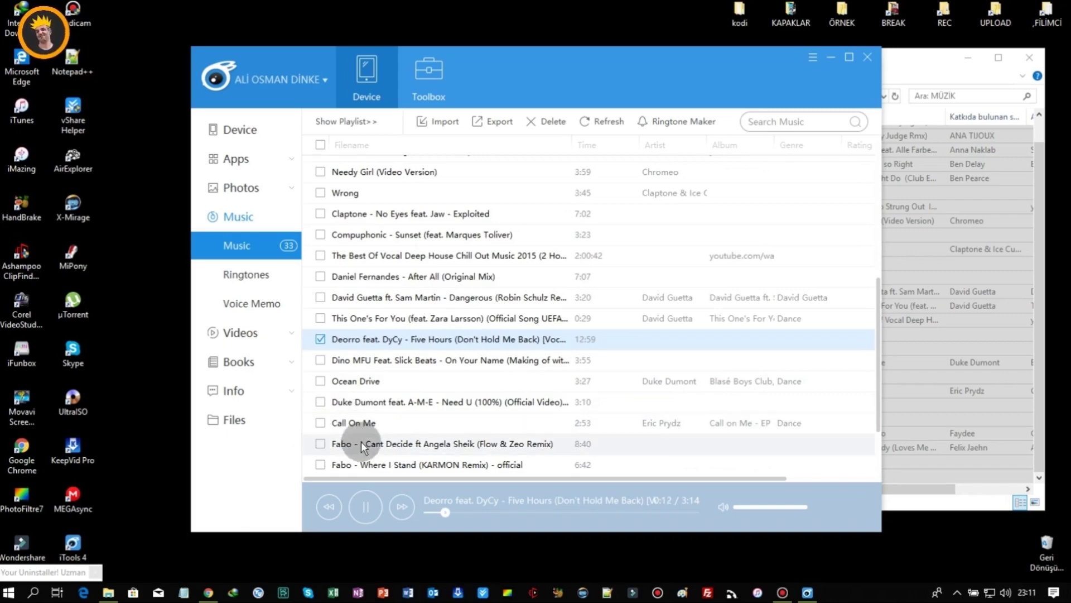
right_click(361, 440)
left_click(390, 450)
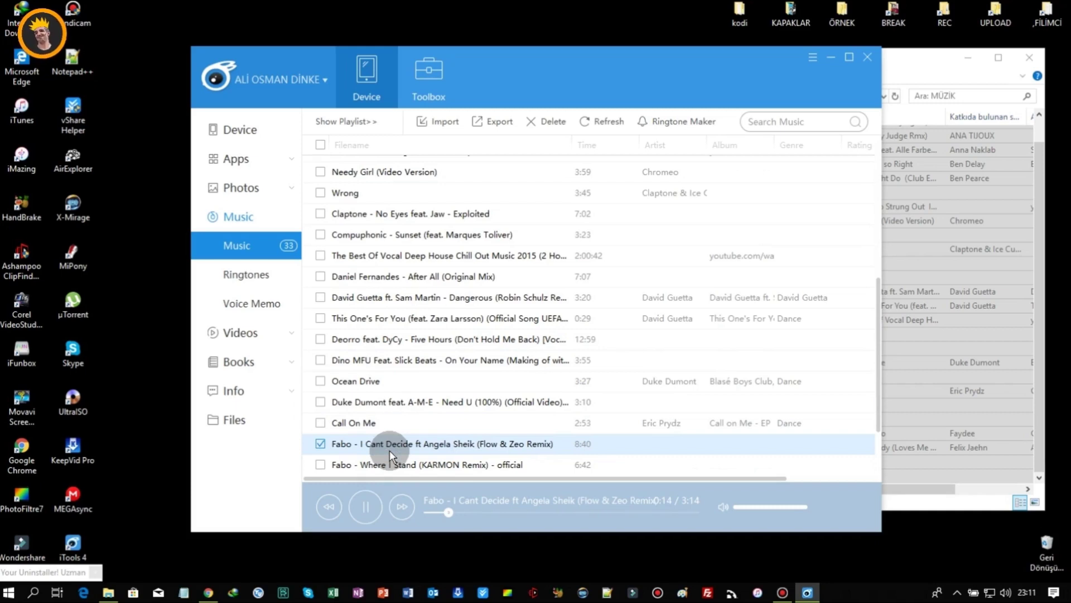
right_click(367, 462)
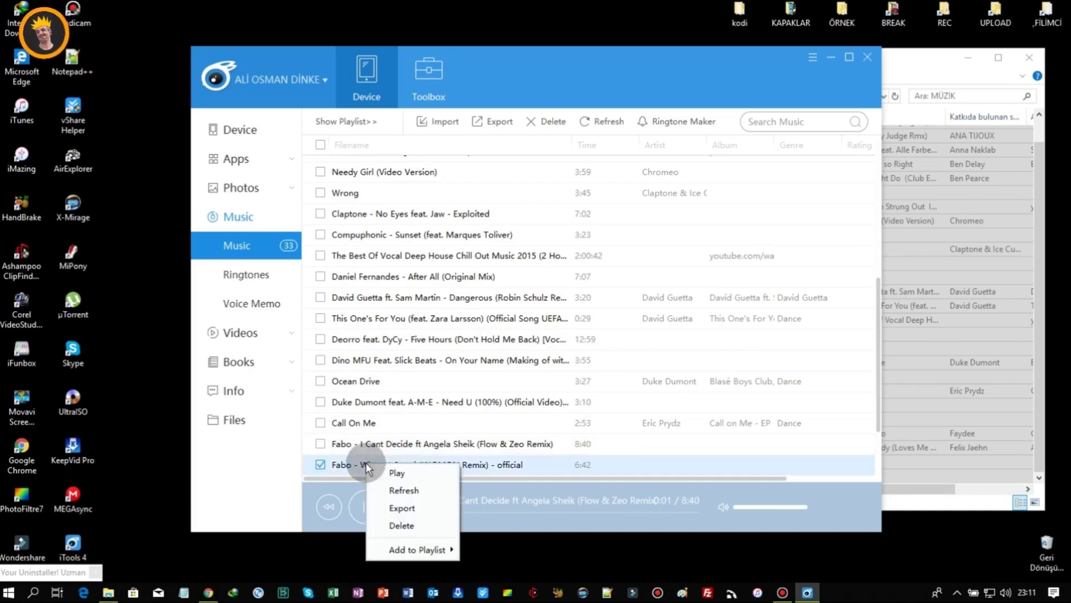
left_click(384, 470)
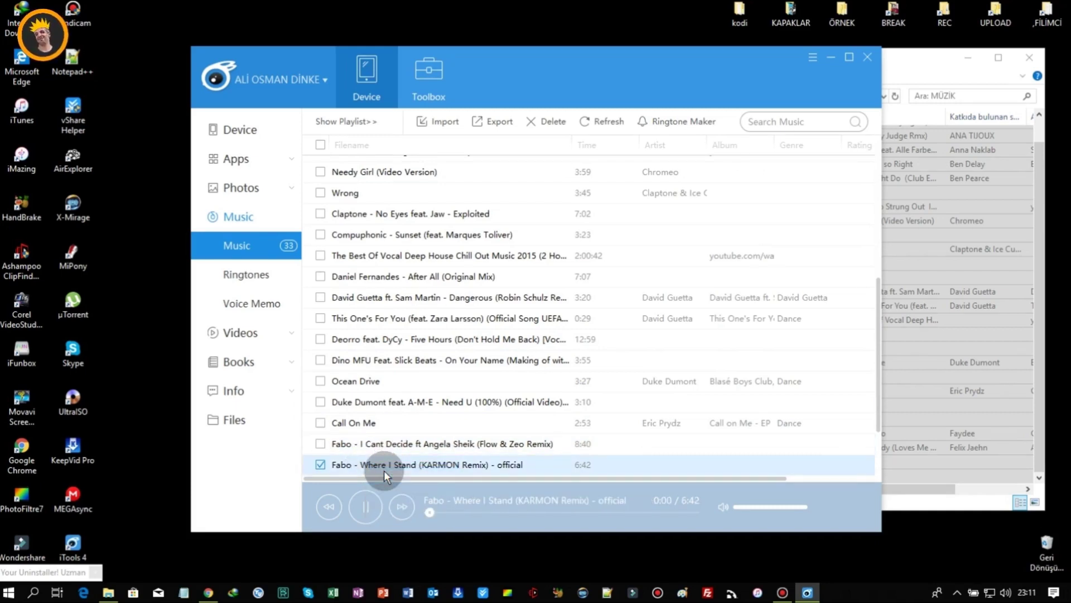
Step: Skip ahead in the playing Fabo song to about 1:45 and pause it
scroll(403, 406, "down", 2)
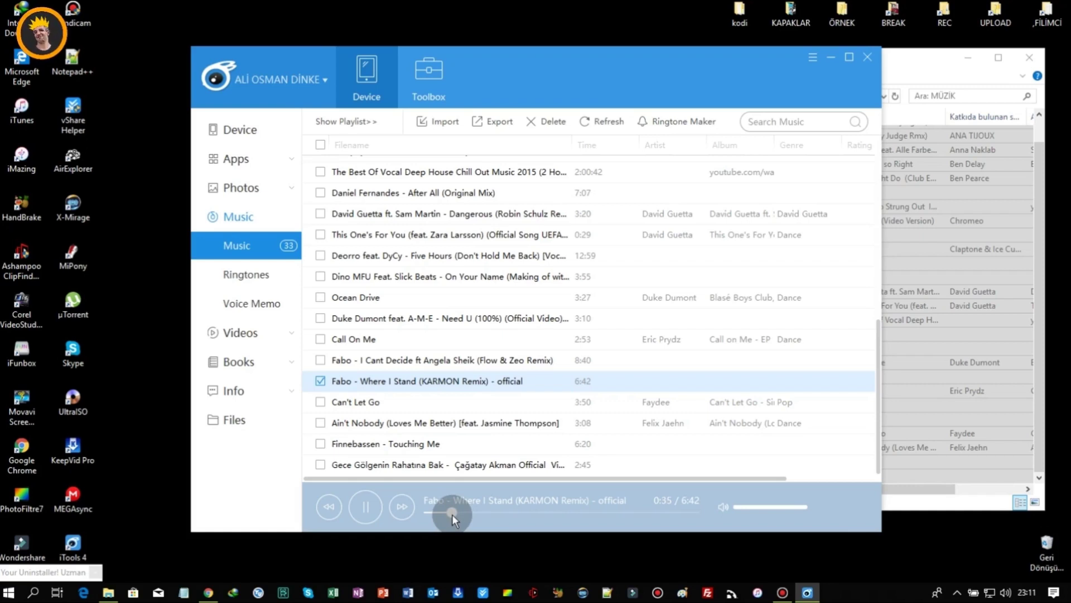
left_click_drag(452, 514, 497, 515)
left_click(366, 506)
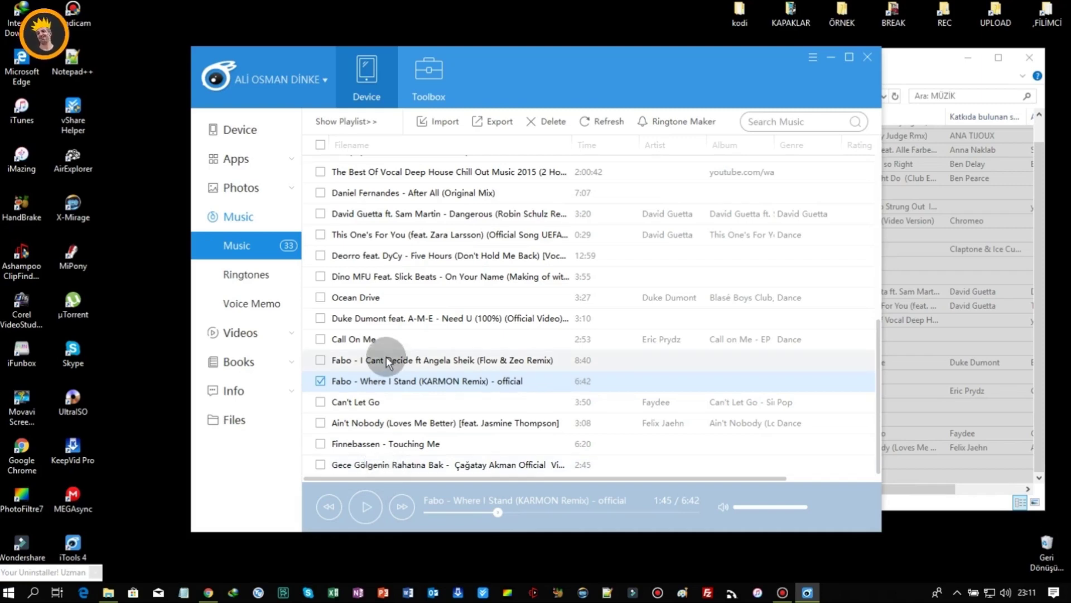
scroll(387, 366, "up", 2)
scroll(387, 366, "up", 4)
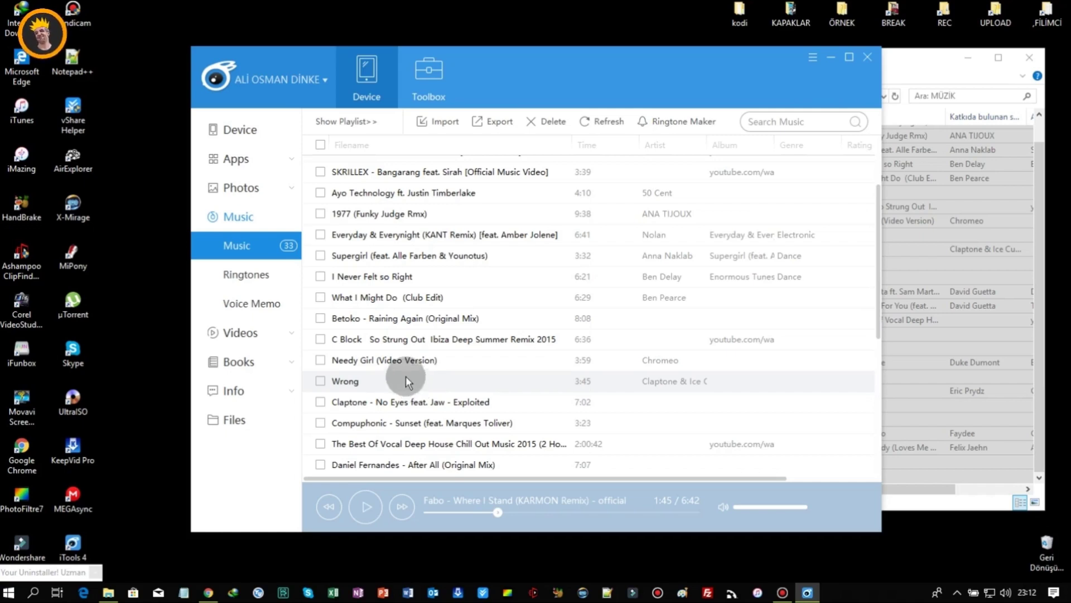
Step: View the Ringtone Maker from the device overview, close it and reopen the device's music list
left_click(240, 131)
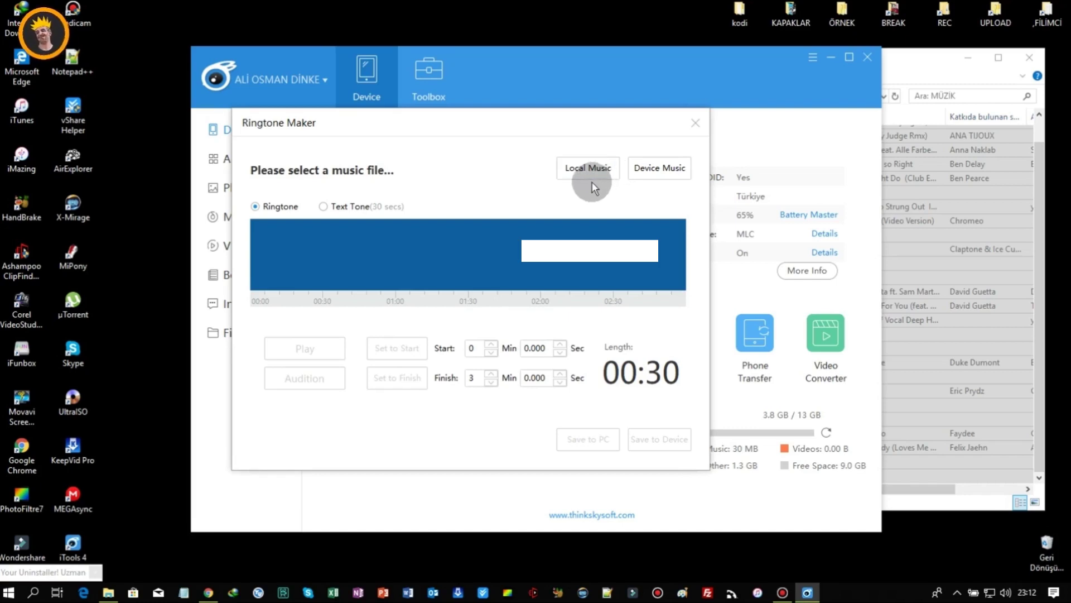
left_click(696, 122)
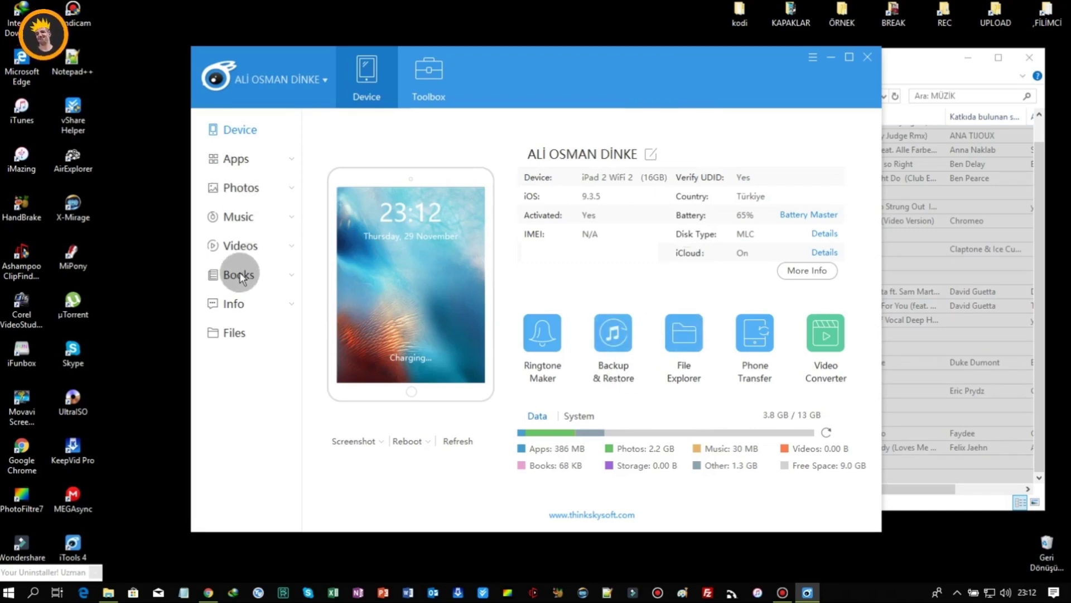
left_click(254, 217)
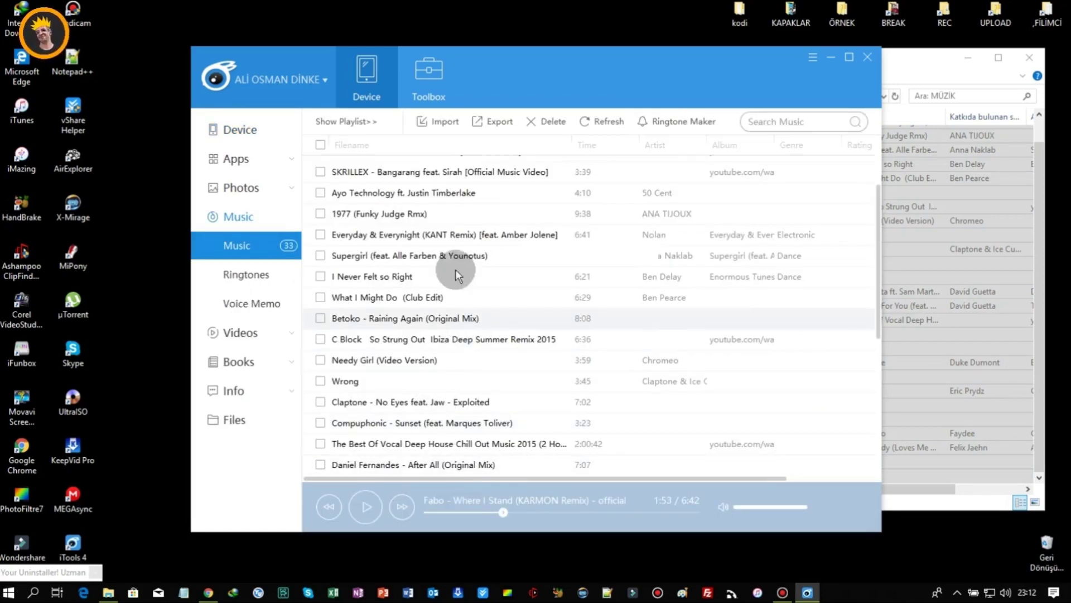
Step: Set up a new backup in Backup & Restore, check the full backup path and choose Incremental Backup
left_click(237, 132)
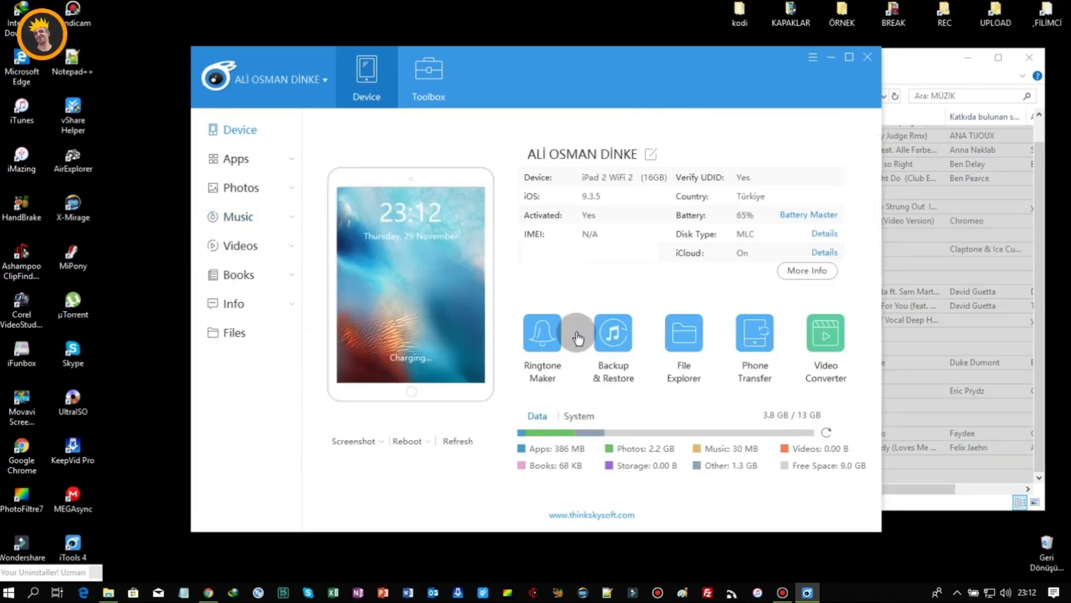
left_click(619, 340)
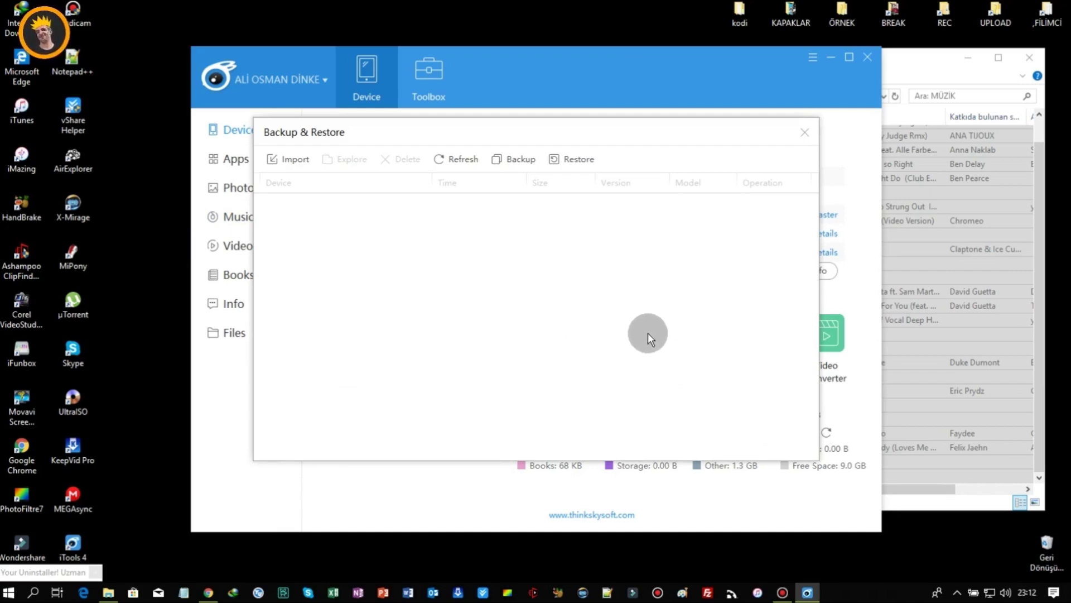
left_click(511, 160)
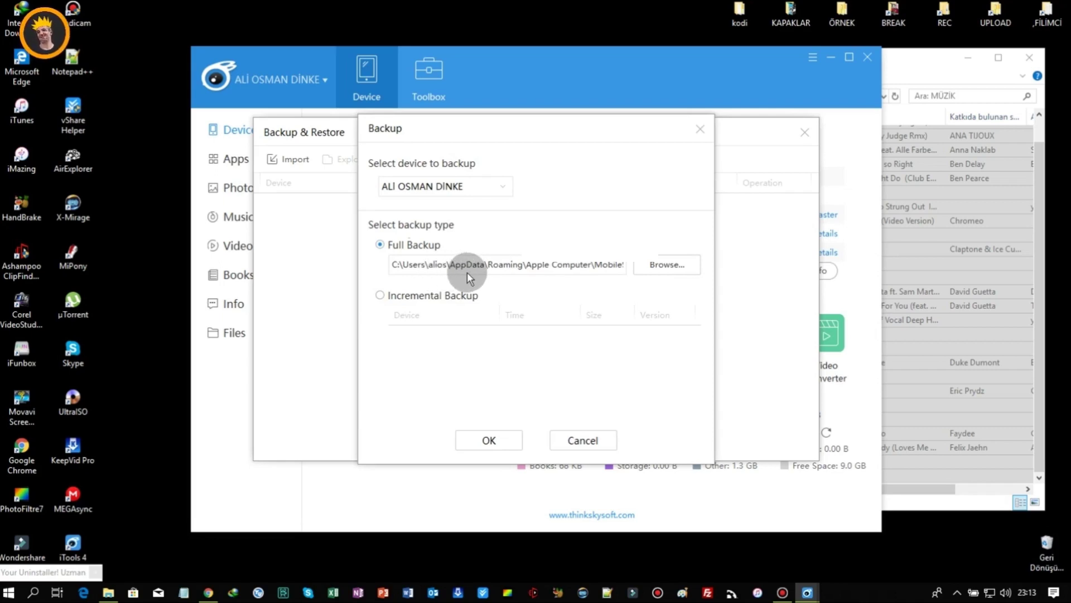
triple_click(585, 270)
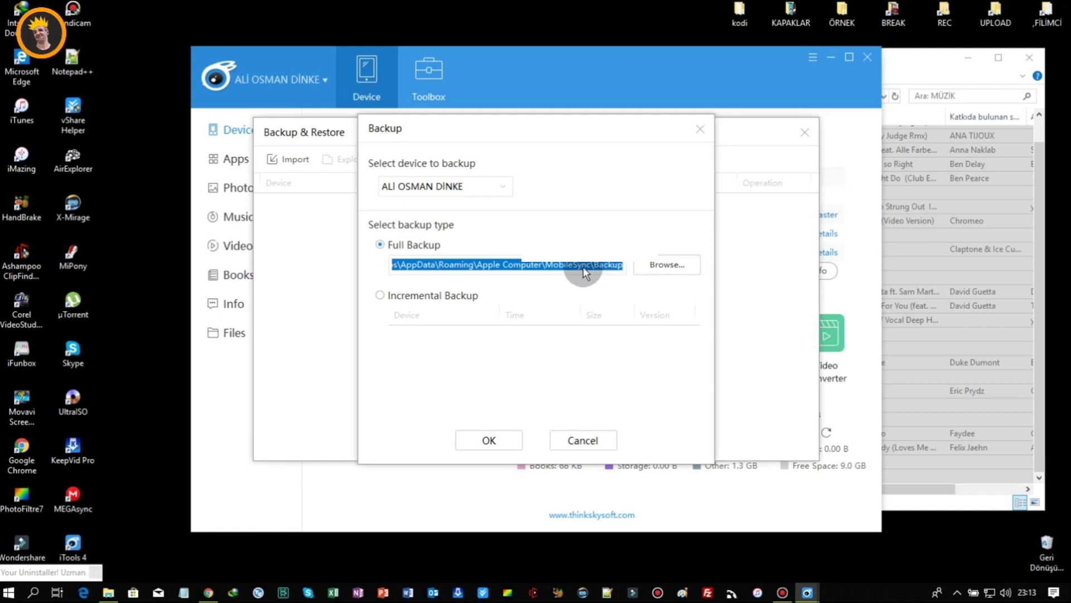
left_click(574, 286)
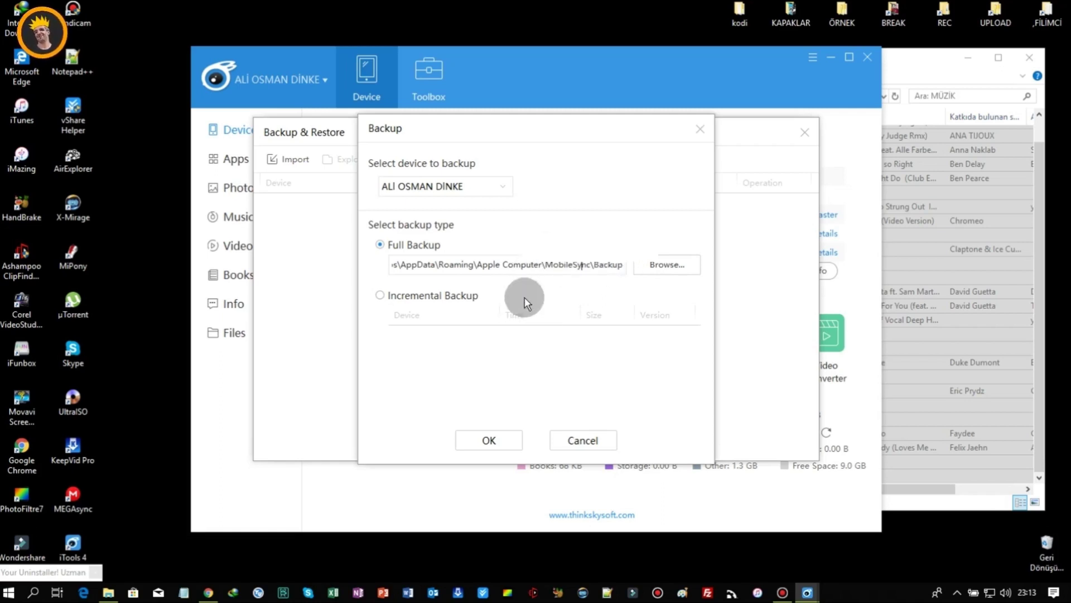
left_click(392, 296)
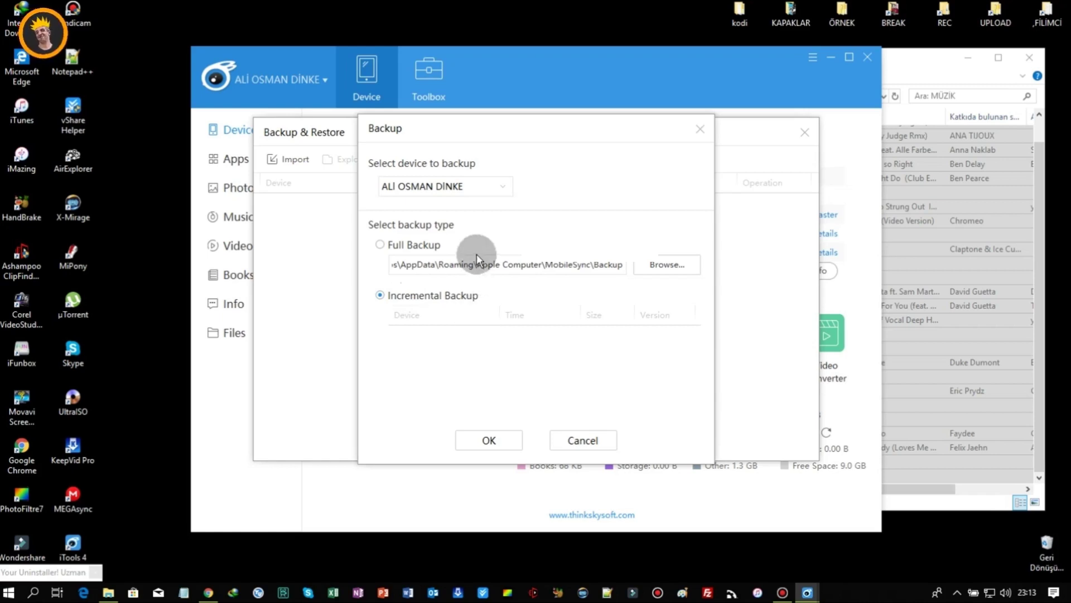
Step: Cancel the backup setup, close Backup & Restore and look through the iPad's User Space folders in File Explorer
left_click(585, 440)
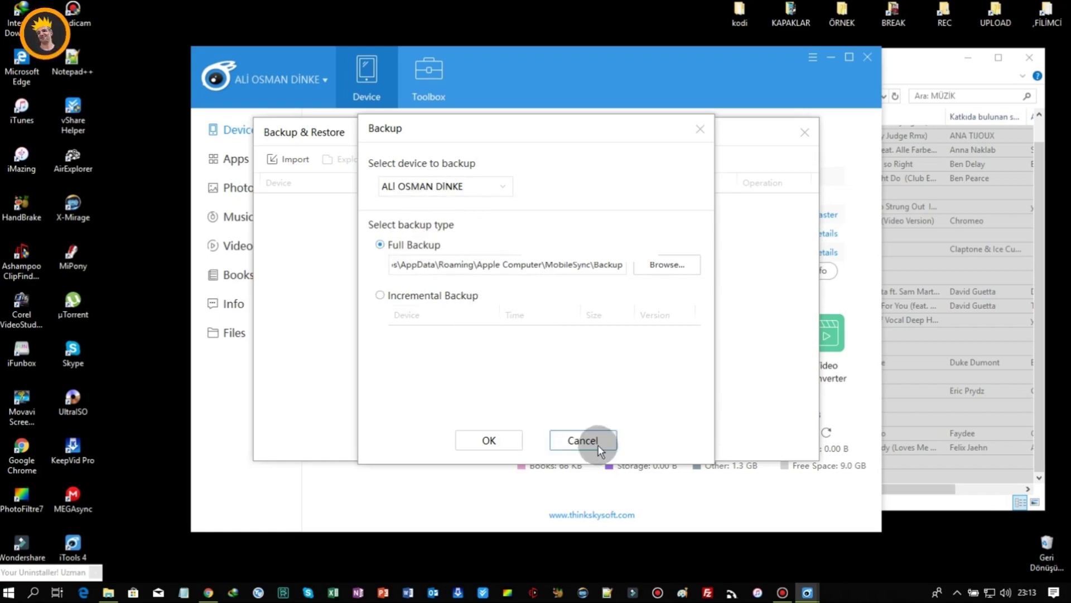
left_click(804, 132)
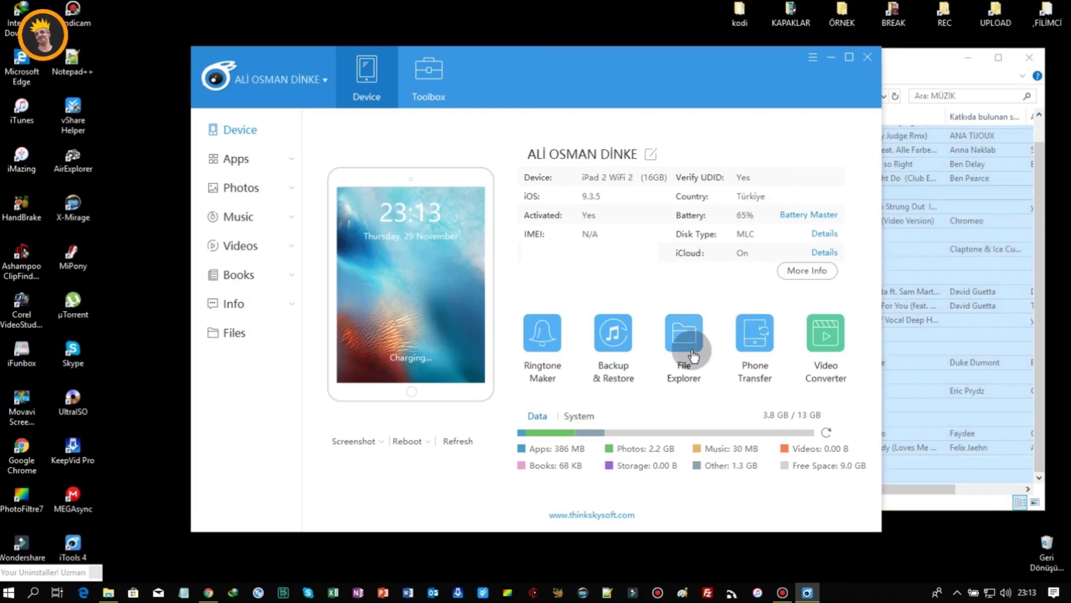
left_click(691, 344)
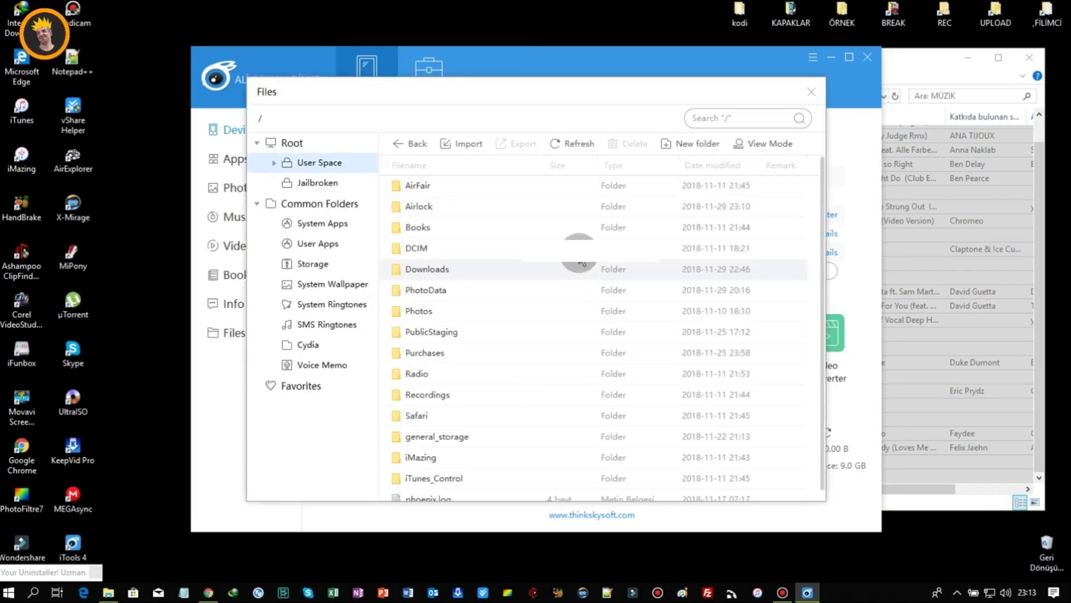
left_click(812, 92)
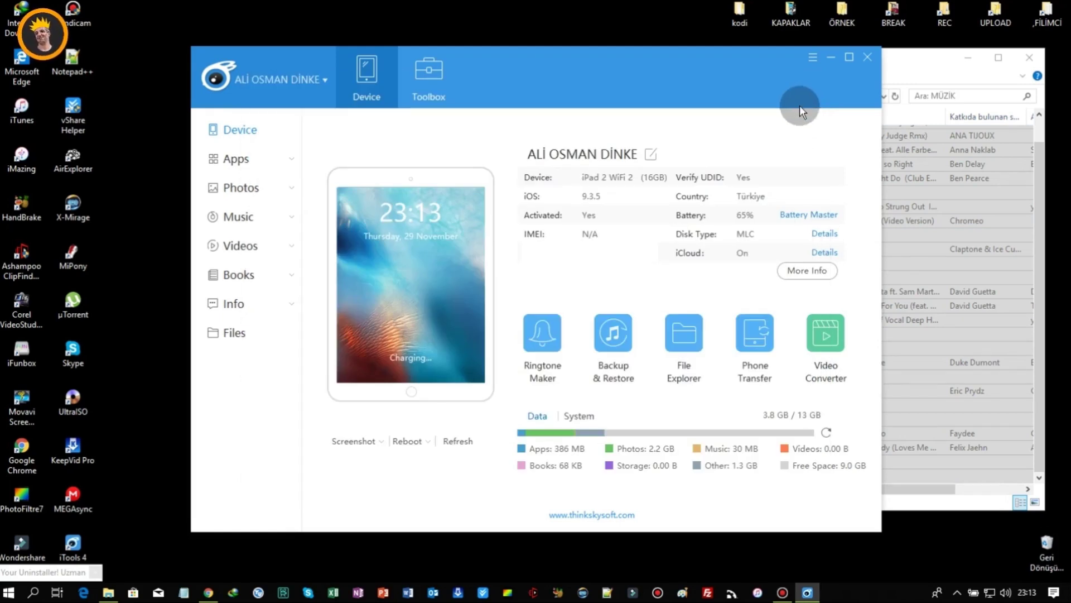
left_click(678, 342)
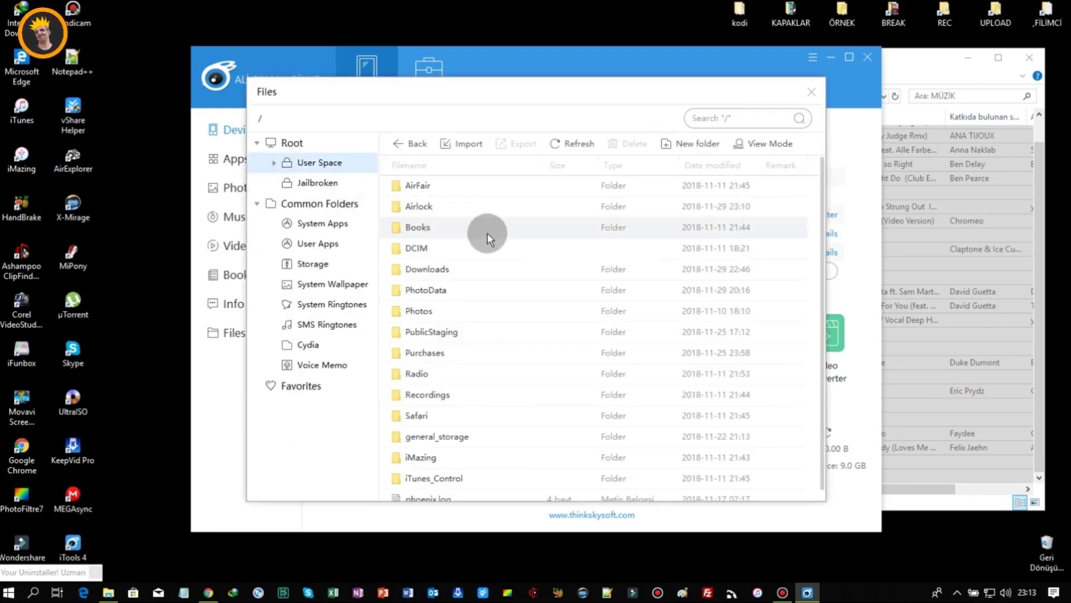
scroll(467, 286, "down", 1)
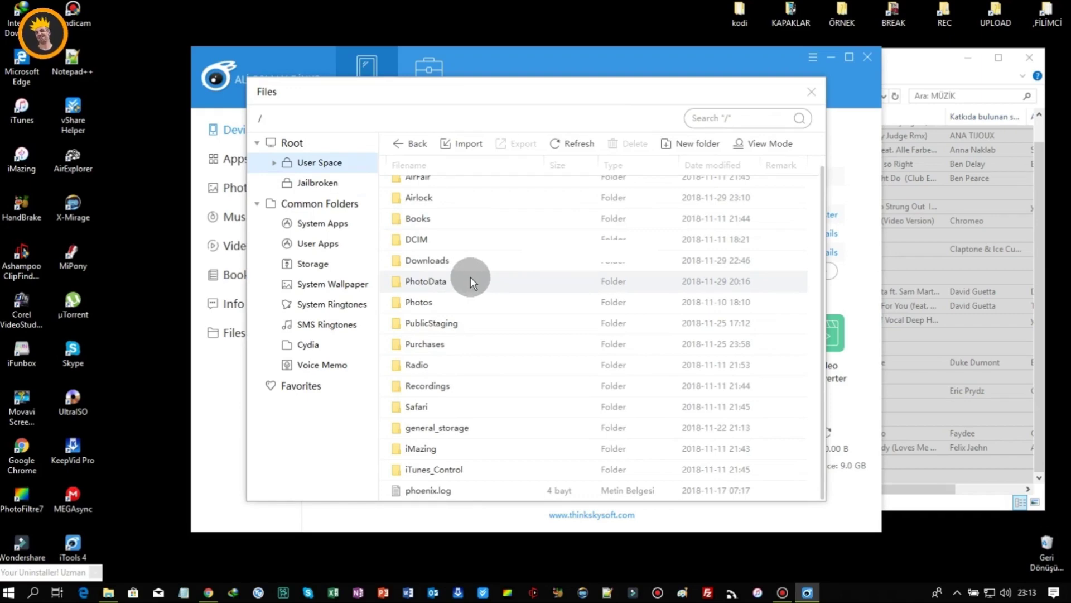
left_click(814, 92)
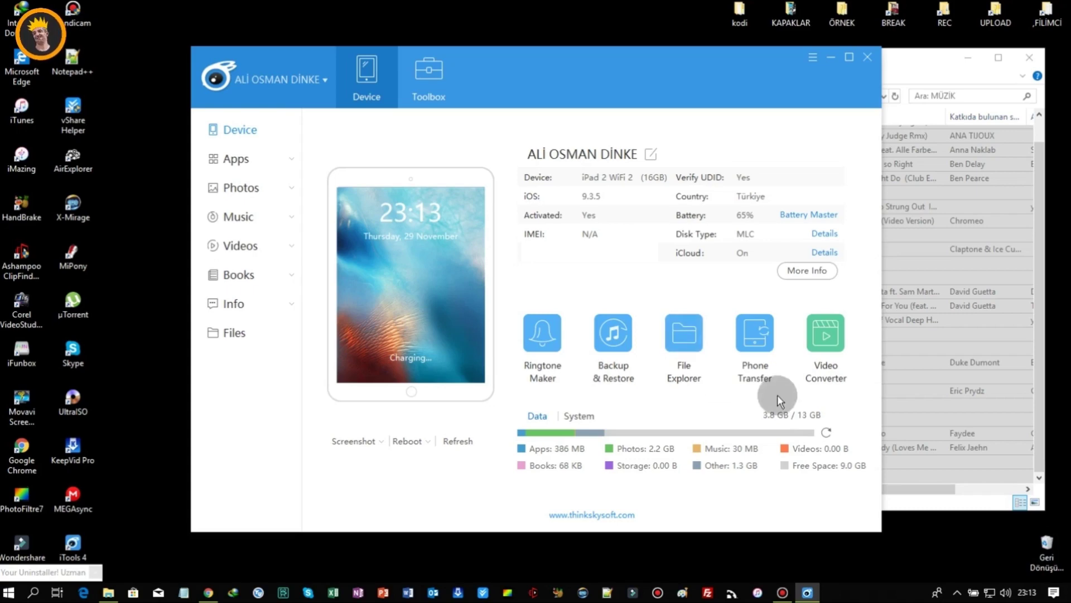
Step: View the Phone Transfer and Video Converter tools from the device overview, closing each one
left_click(753, 350)
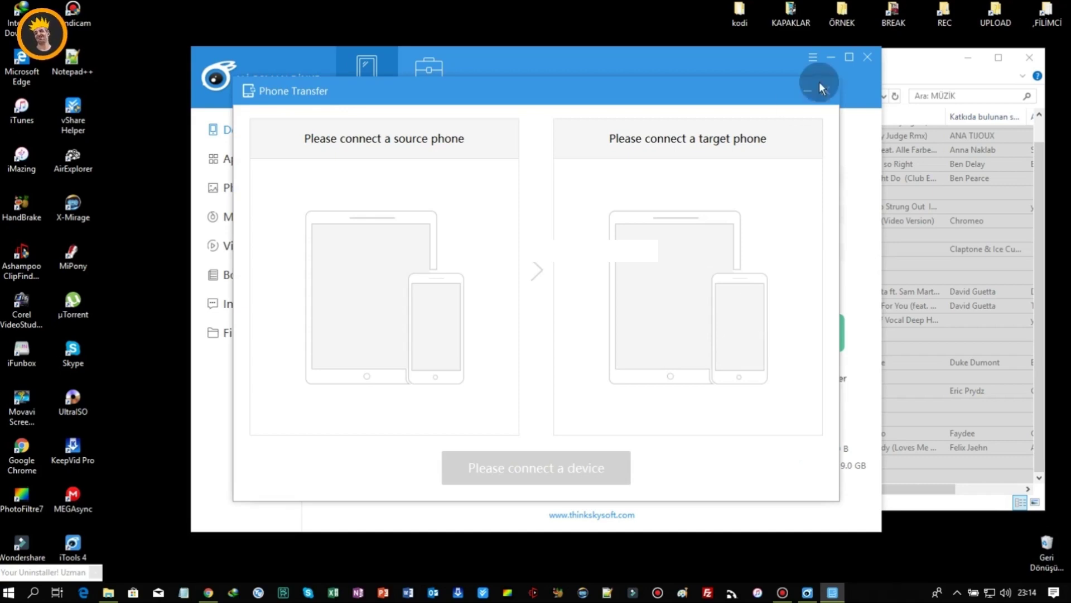
left_click(825, 92)
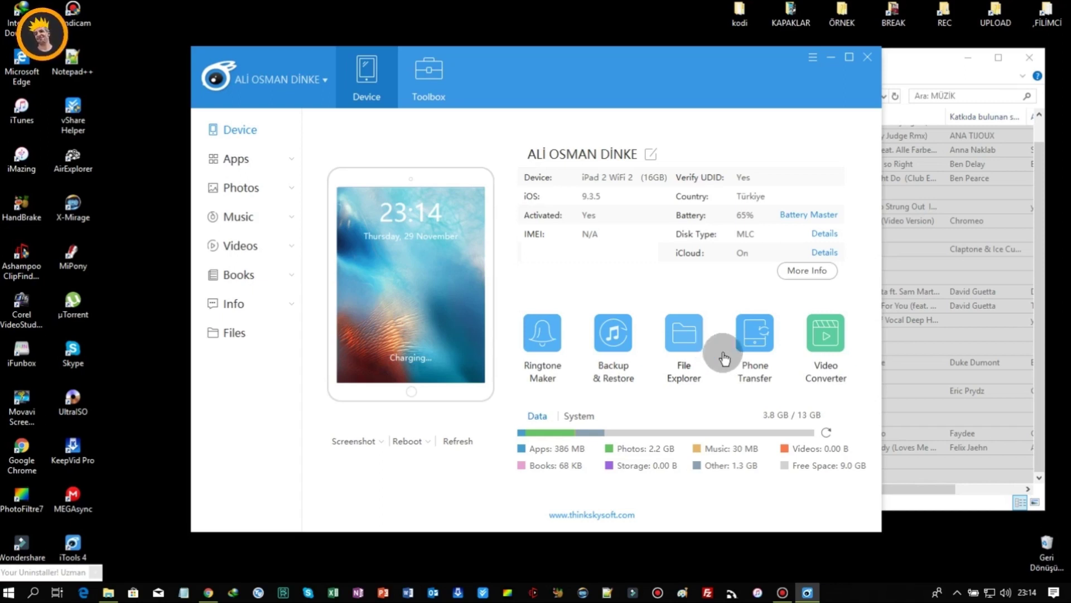
left_click(832, 336)
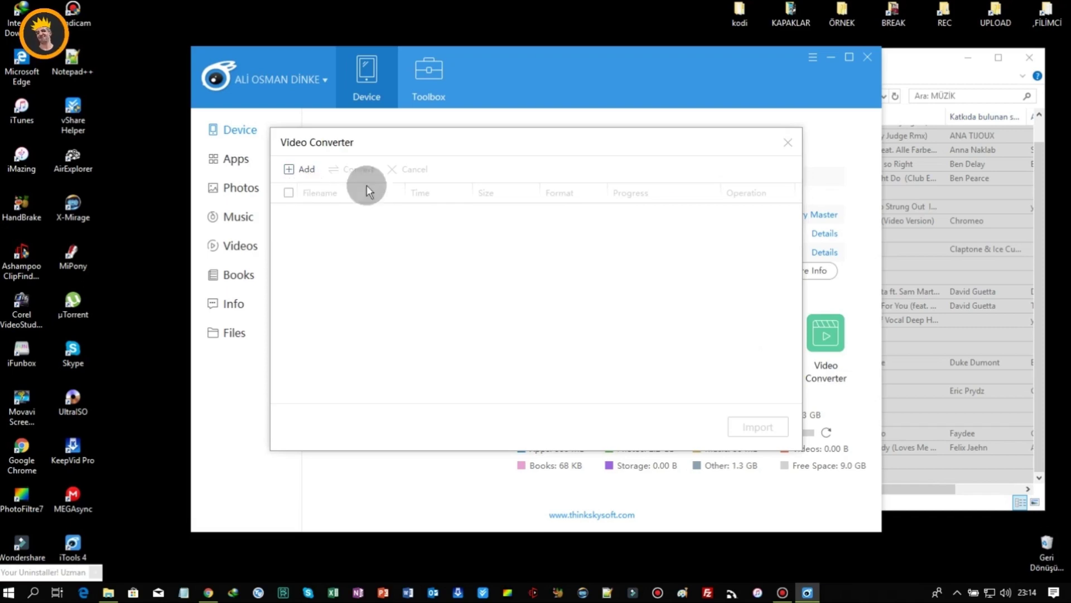
left_click(786, 140)
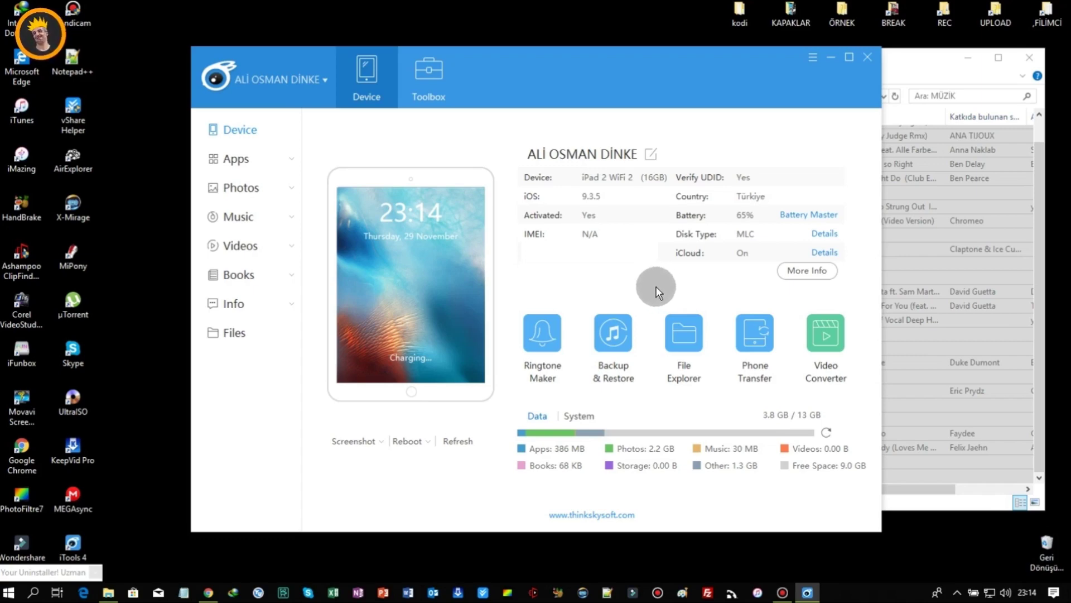
Step: Examine the iPad's storage usage by category and refresh the storage data
mouse_move(542, 435)
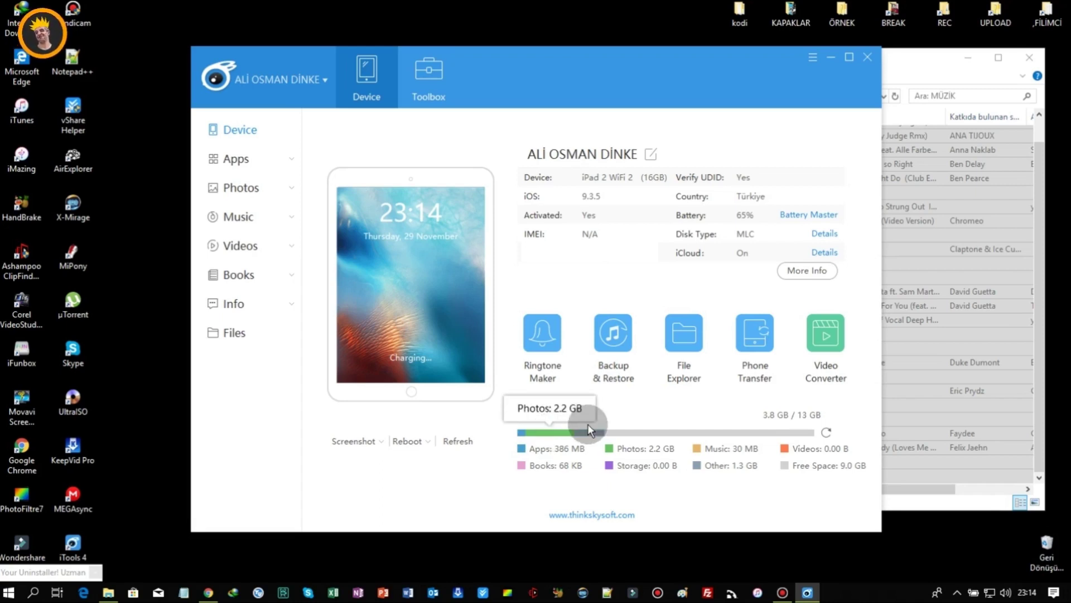
mouse_move(594, 432)
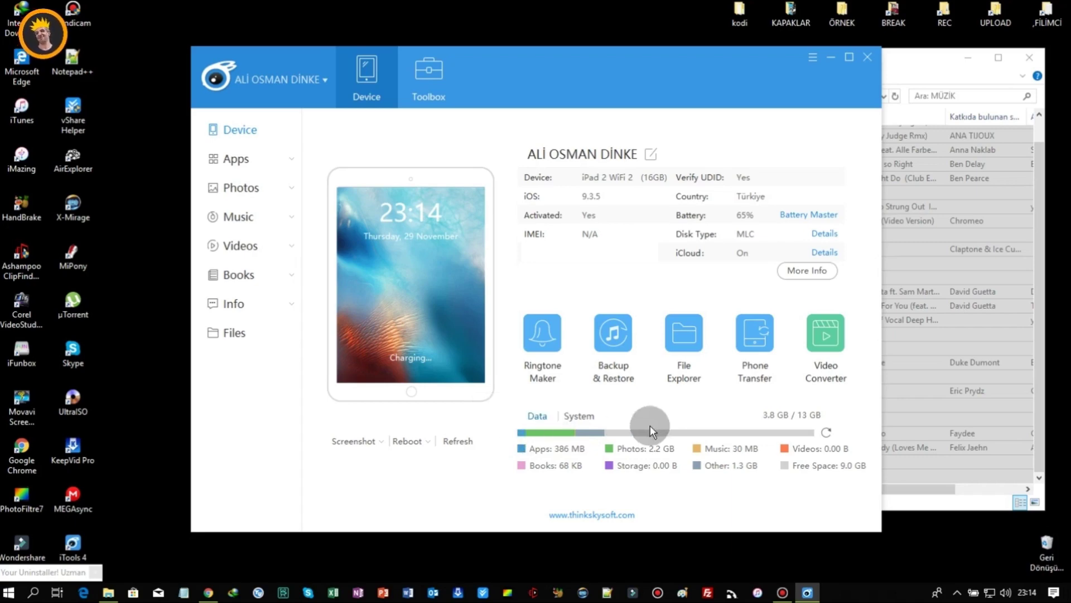
mouse_move(651, 433)
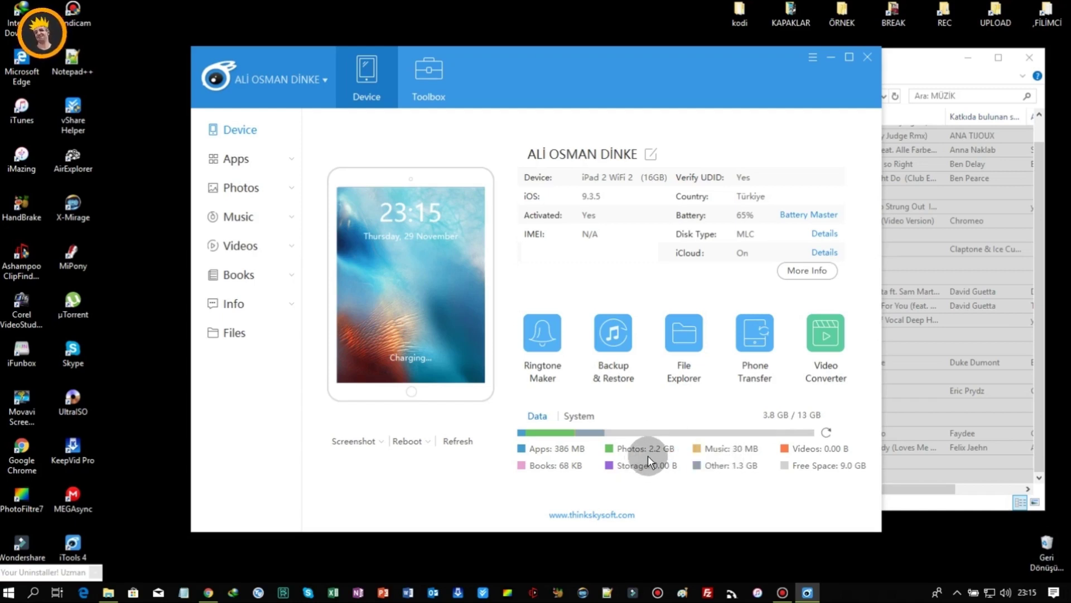
left_click(828, 436)
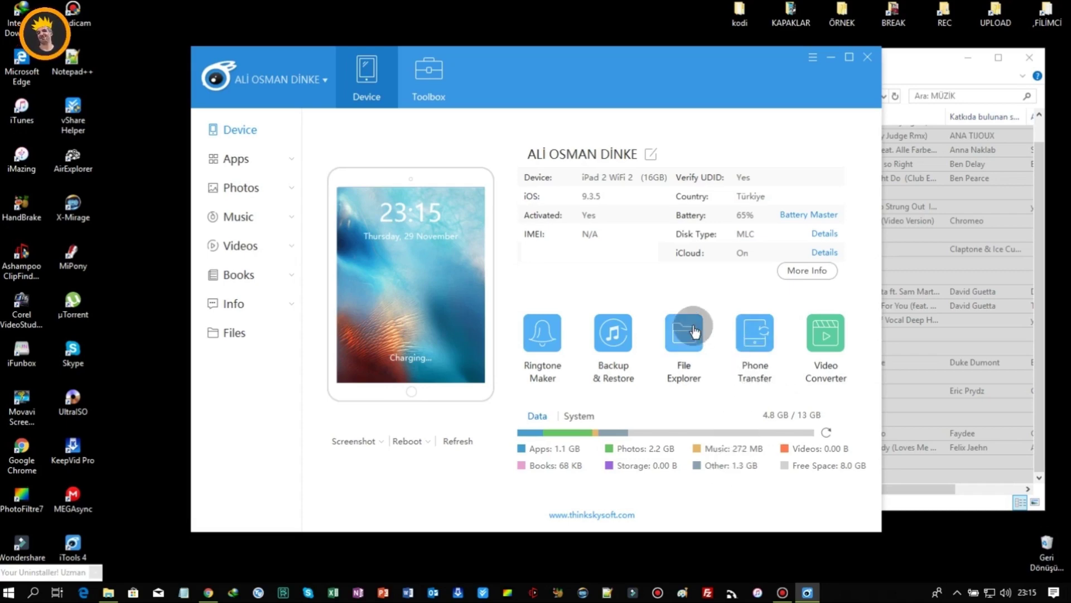
Step: View the iPad's battery details in Battery Master and the general_storage folder in Storage, closing both
left_click(426, 80)
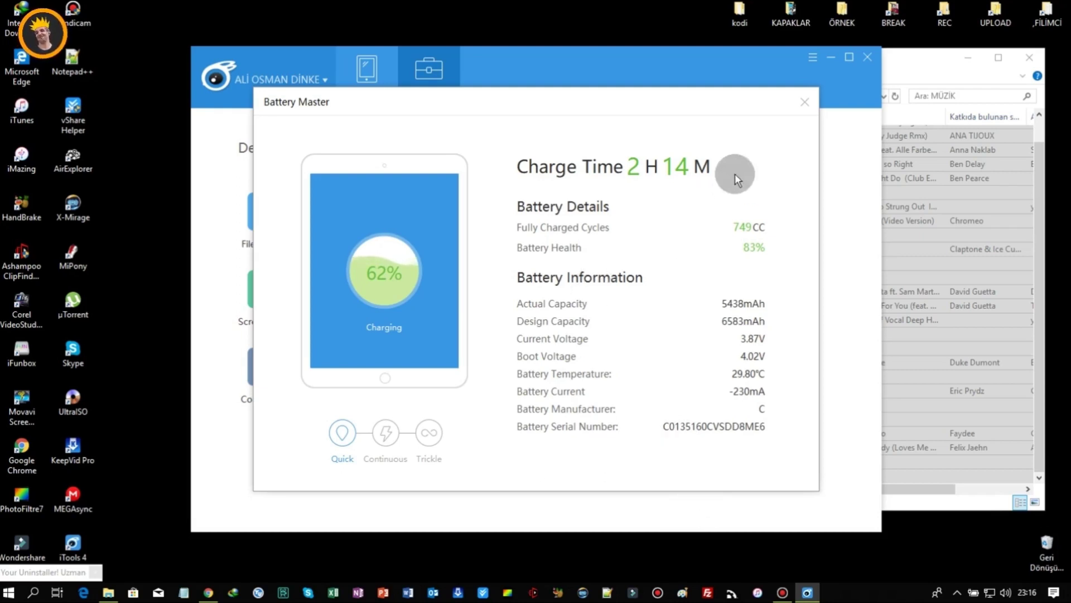
left_click(805, 103)
left_click(407, 218)
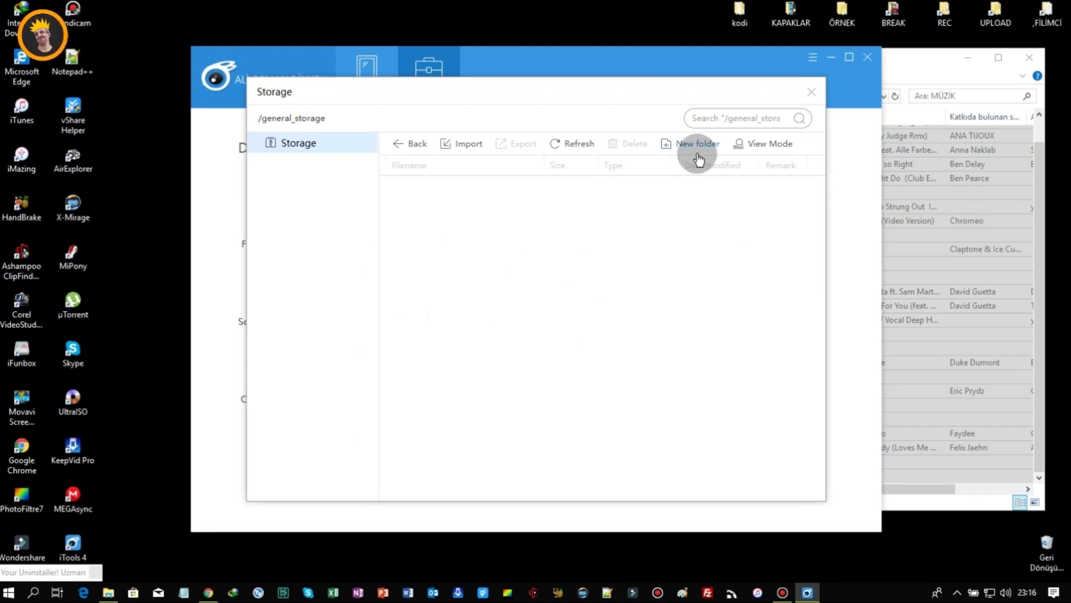
left_click(811, 92)
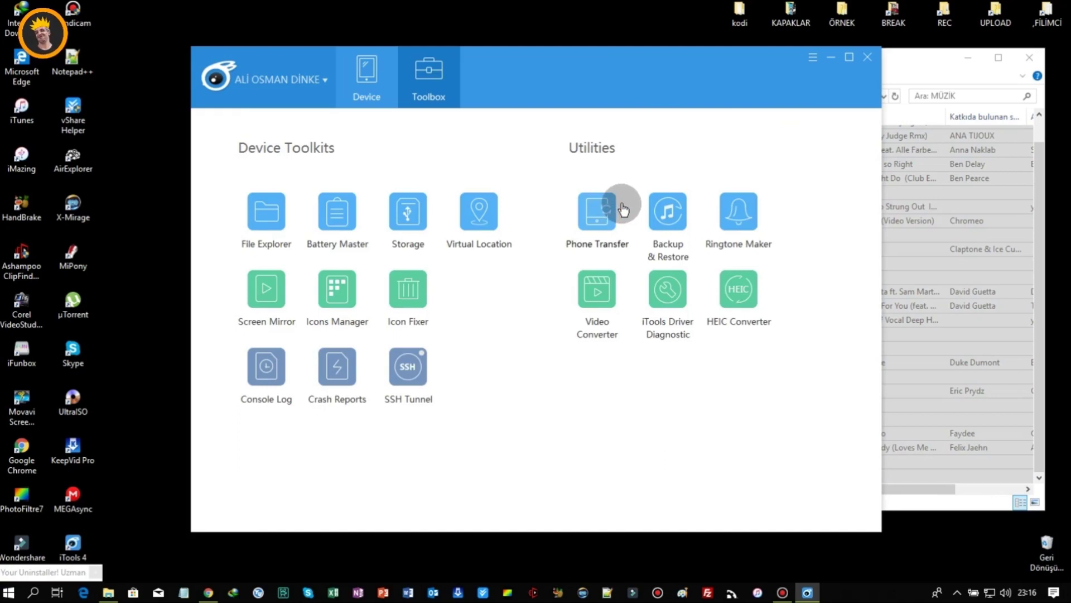
Step: Try to start Virtual Location by enabling iOS Develop Mode, close the MÜZİK folder window, and exit the tool
left_click(284, 241)
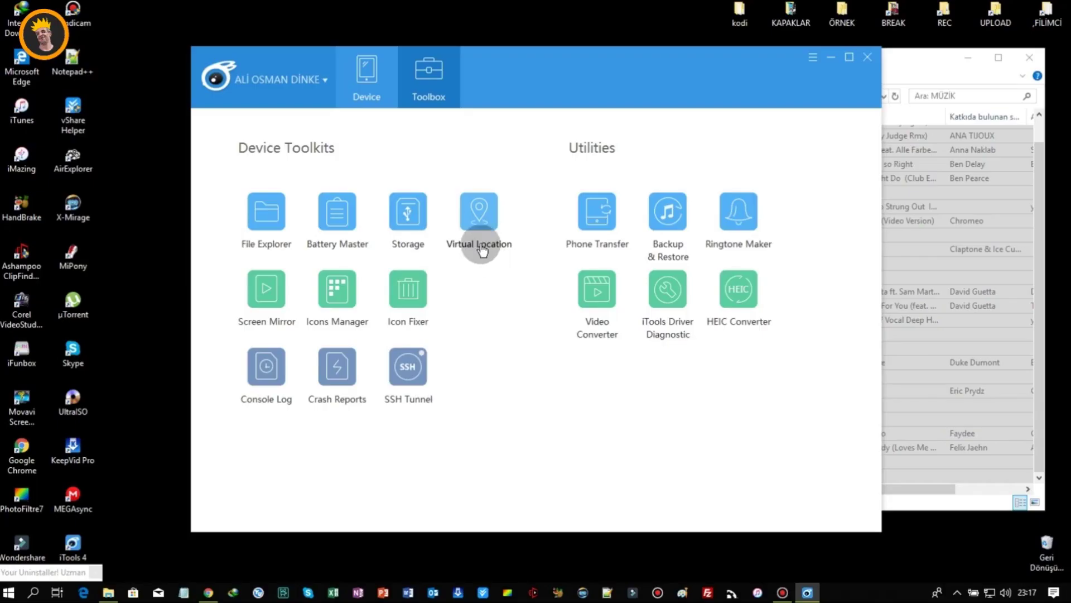
left_click(486, 217)
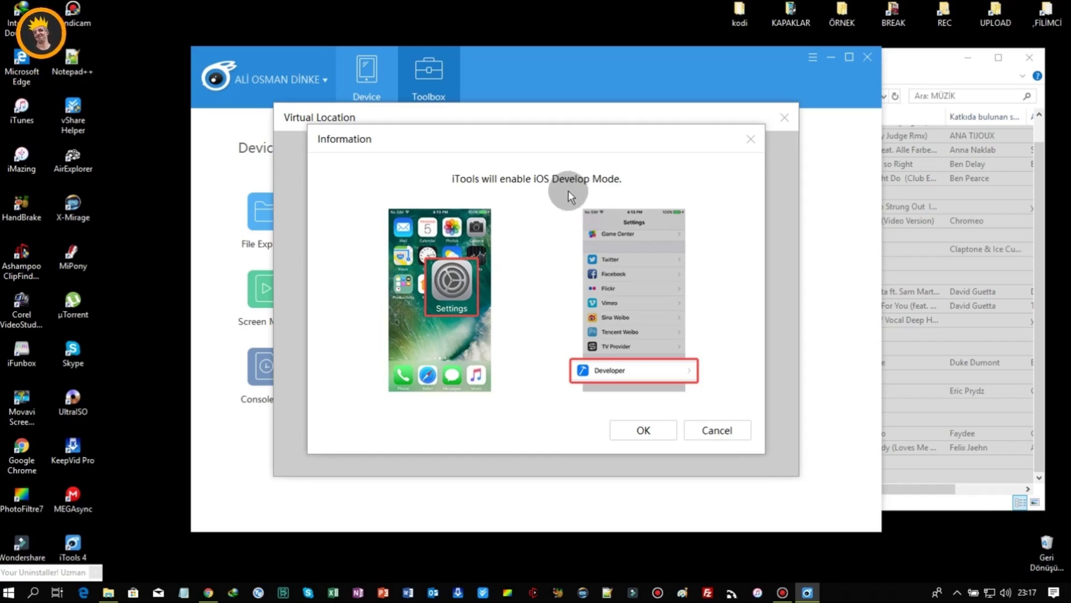
left_click(642, 430)
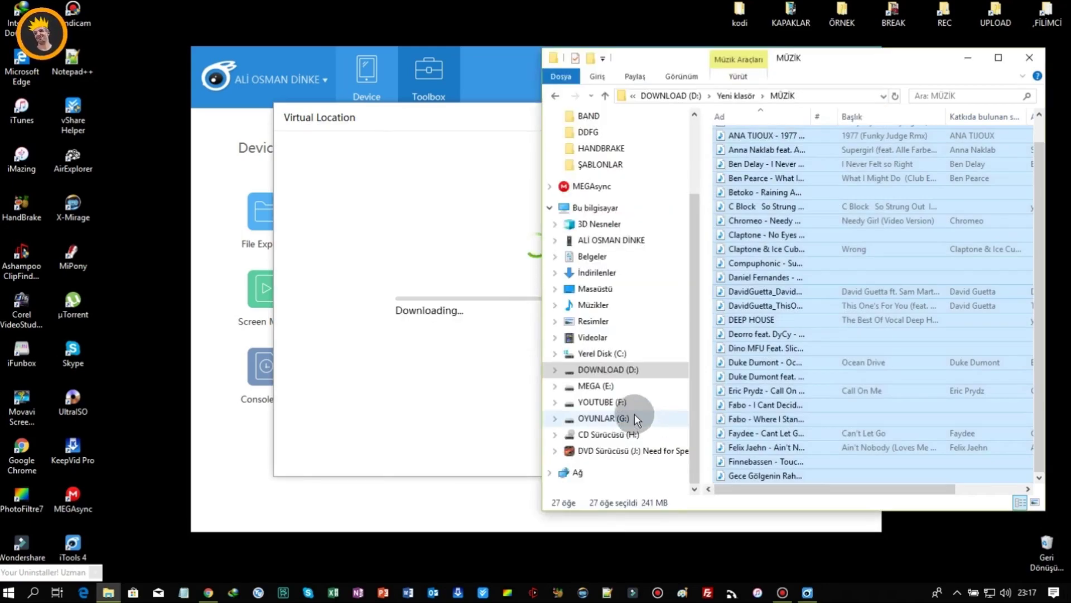
left_click(499, 112)
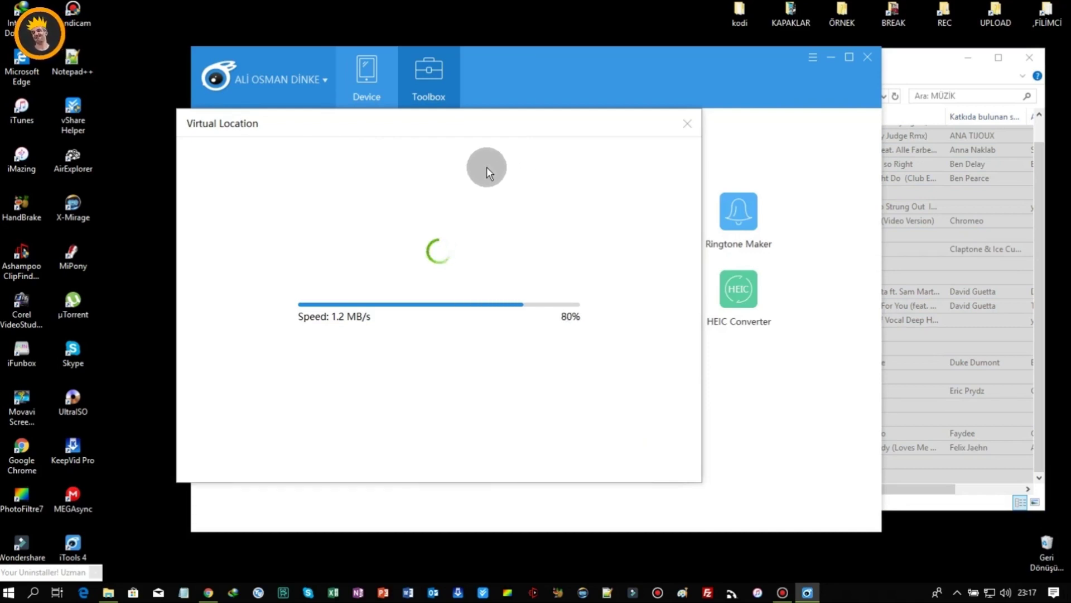
left_click(1029, 57)
left_click_drag(565, 136, 664, 128)
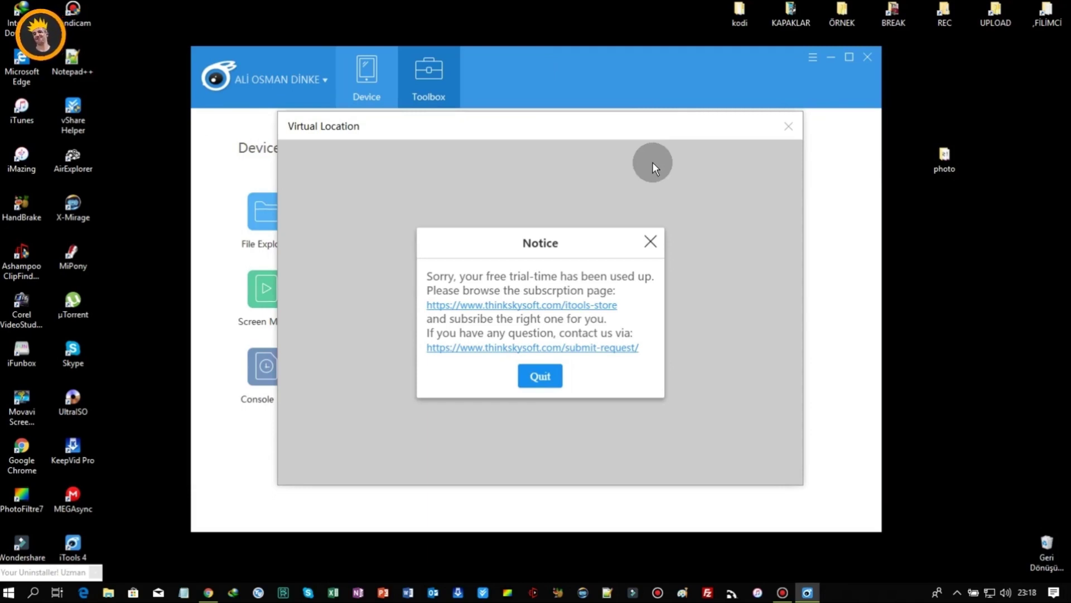
left_click(540, 379)
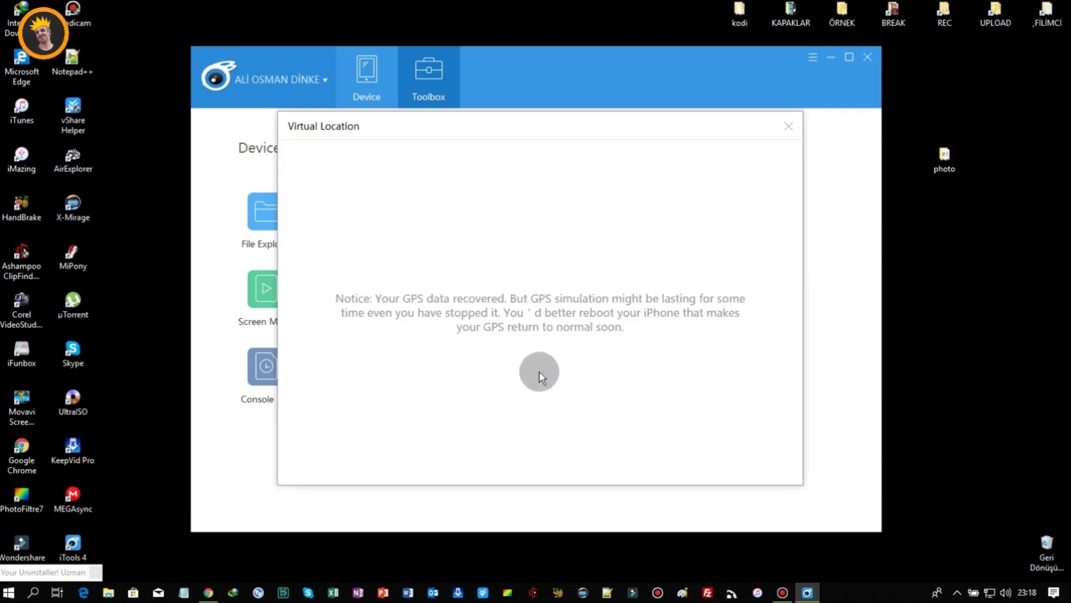
left_click(790, 125)
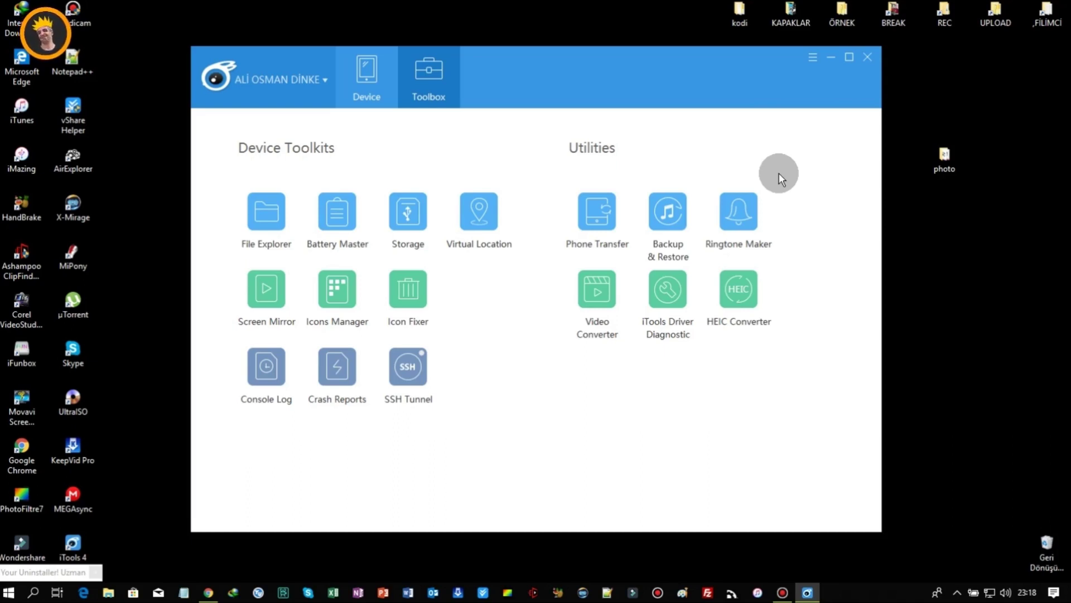
Step: Mirror the iPad with Screen Mirror, maximize the window, and view it in full screen before returning to the window
left_click(263, 287)
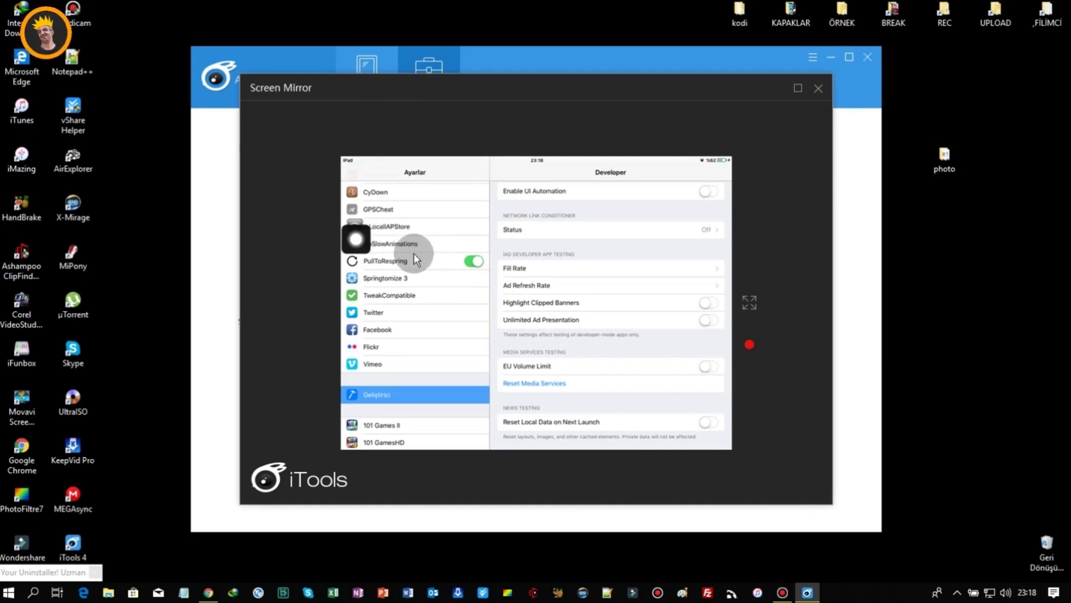
left_click(798, 89)
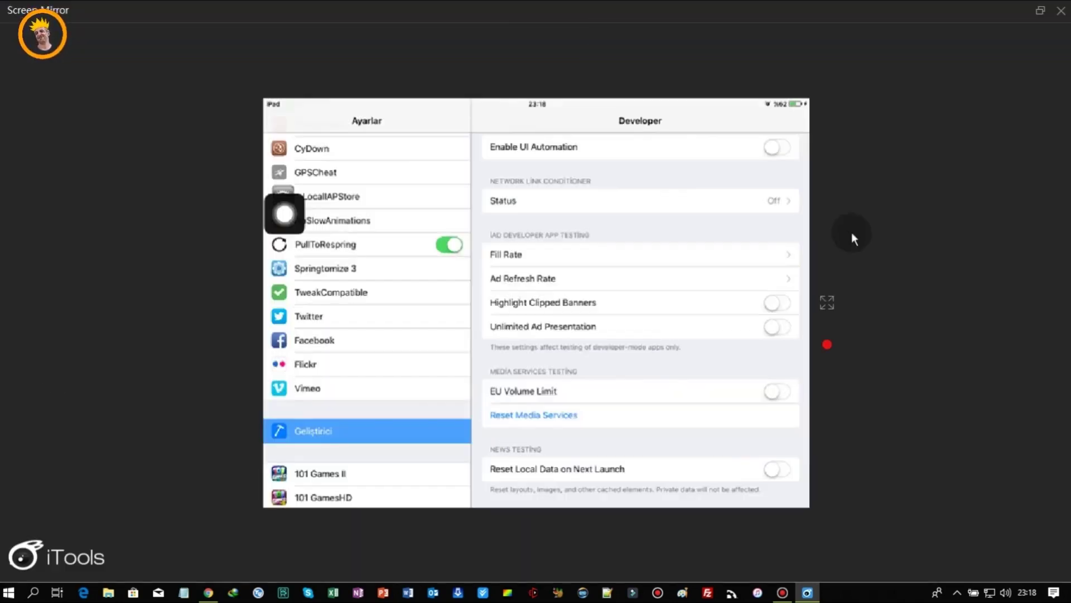
left_click(830, 303)
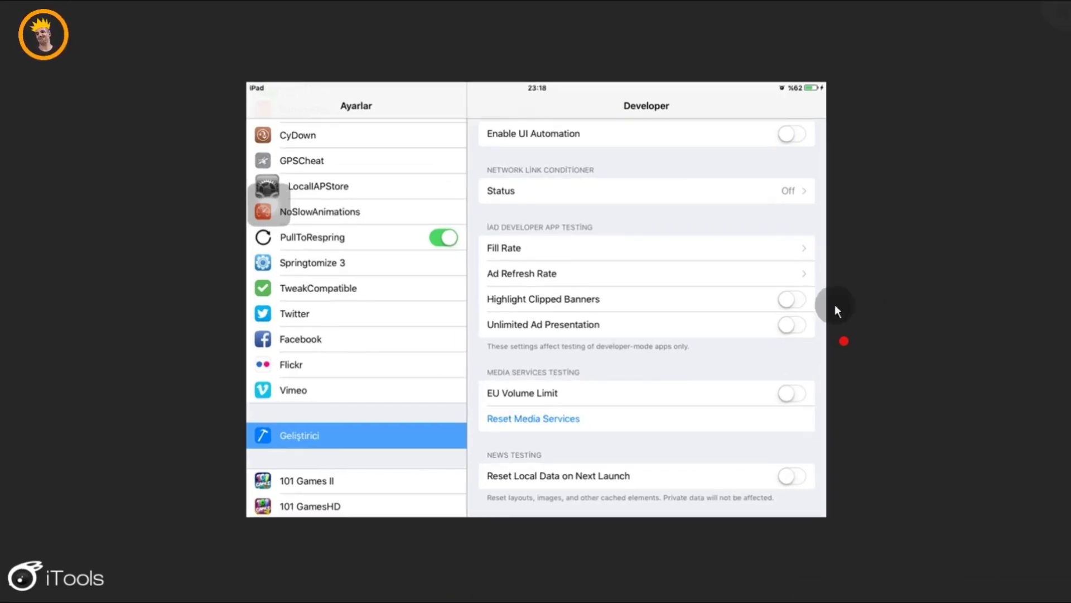
left_click(1052, 14)
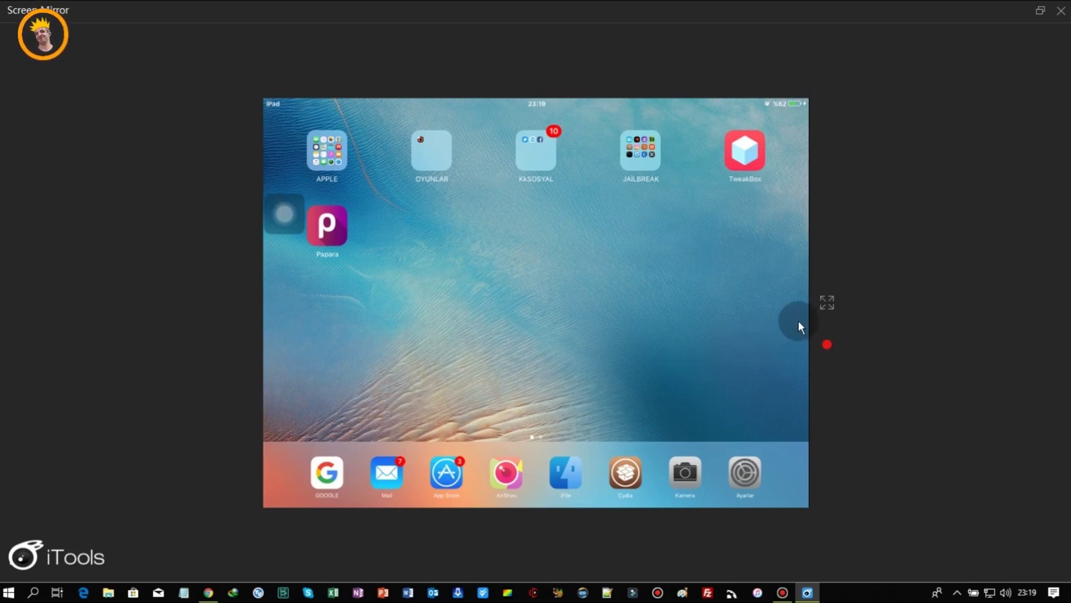
Step: Check the recording settings in Screen Mirror without starting a recording, and close the mirror
left_click(826, 344)
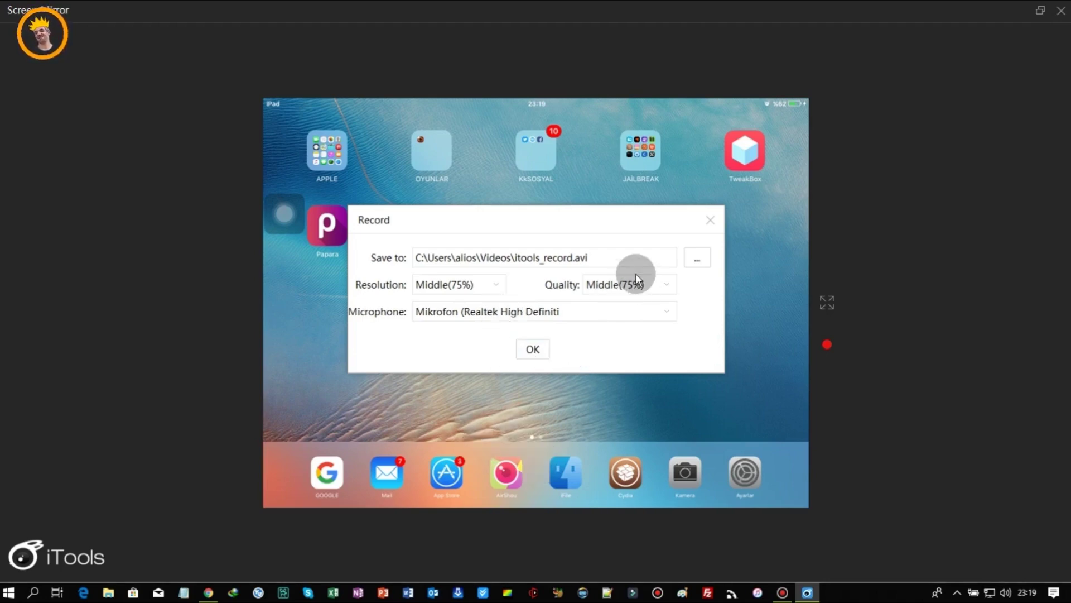
left_click(708, 223)
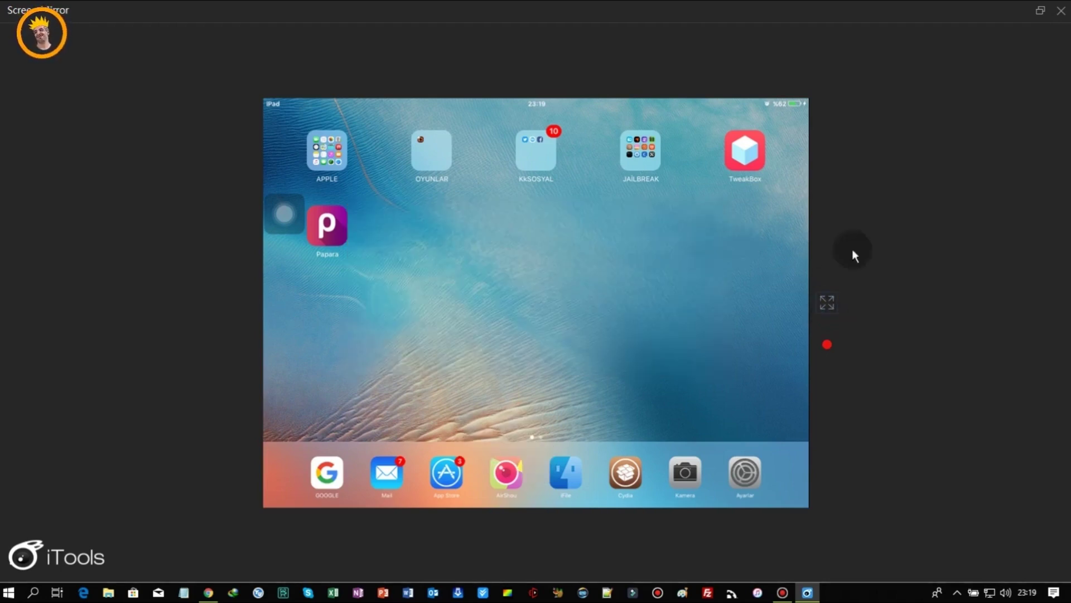
left_click(942, 152)
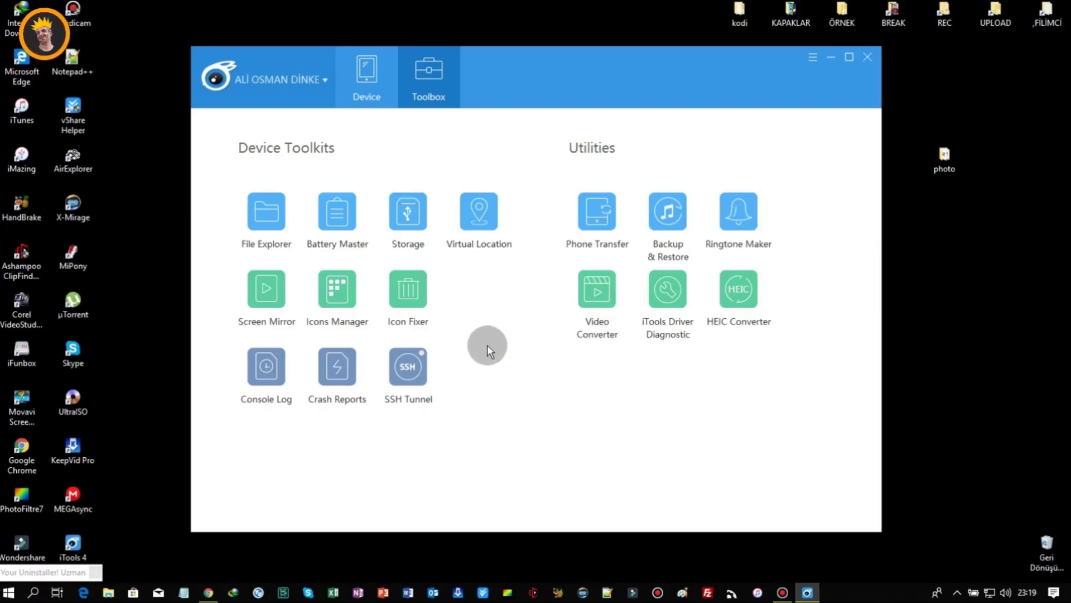
Step: View Icons Manager and close it, and open Icon Fixer for removing gray icons
left_click(338, 288)
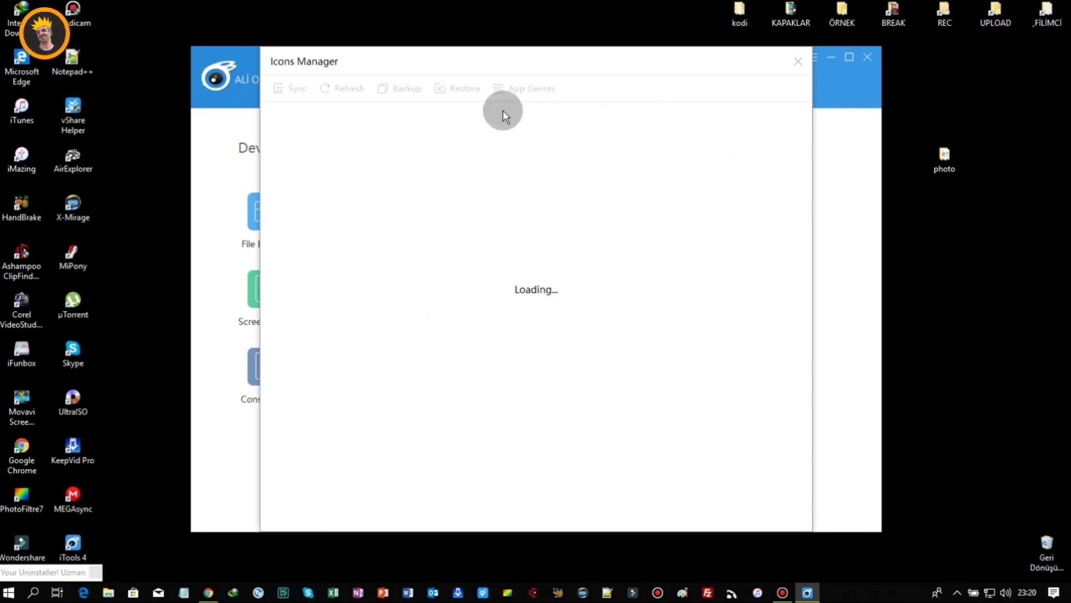
left_click(798, 62)
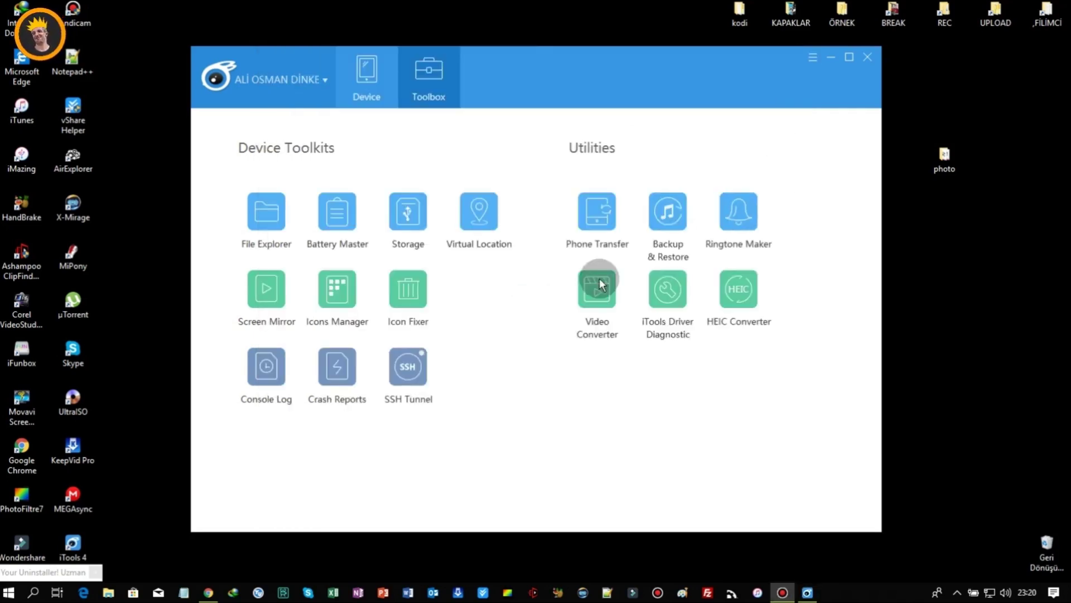
left_click(415, 290)
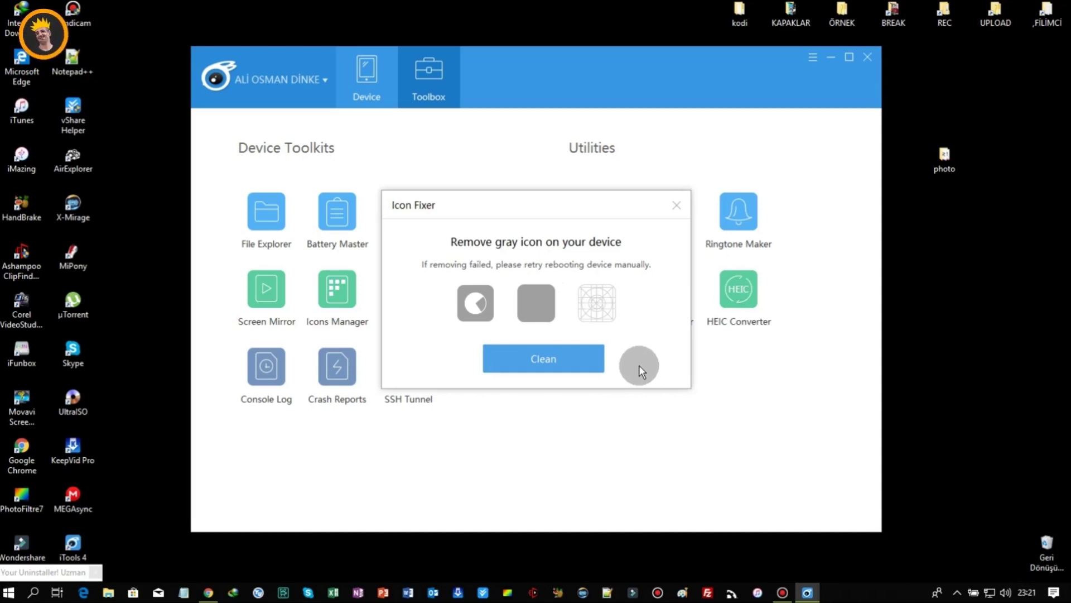
Step: Close Icon Fixer without cleaning, and view the iPad's real-time system log in Console Log before closing it
left_click(677, 205)
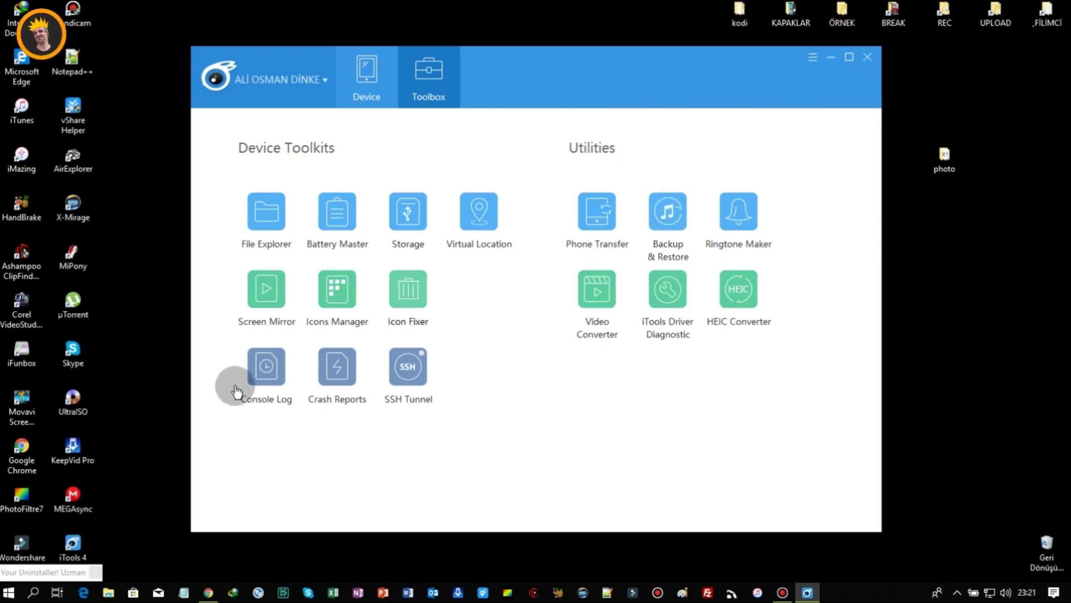
left_click(258, 366)
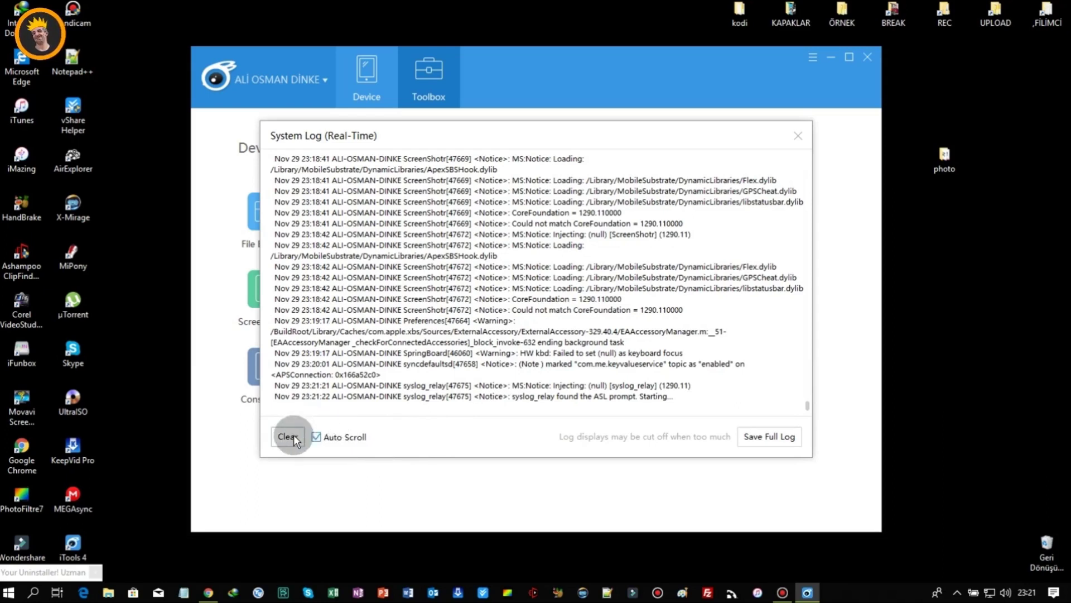
left_click(798, 136)
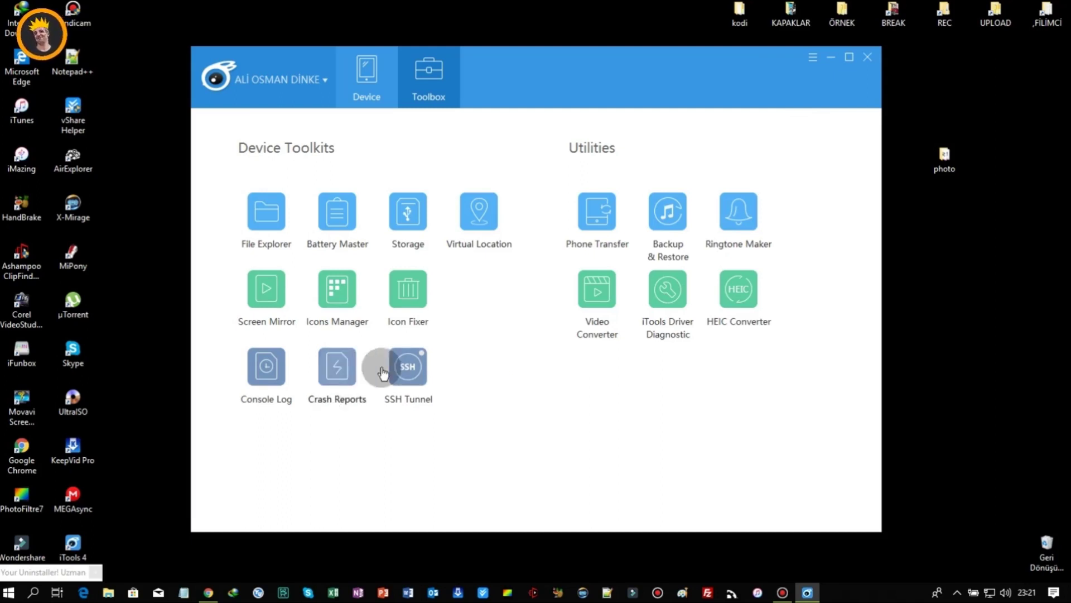
Step: Try to open an SSH Tunnel to the iPad, retry once, and close the tool
left_click(408, 366)
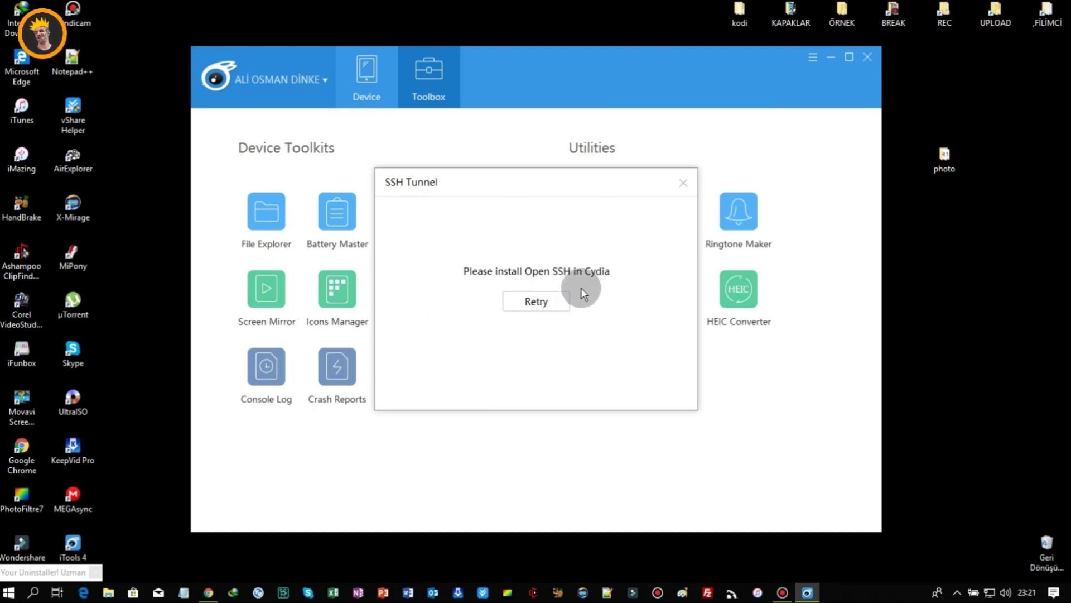
left_click(562, 306)
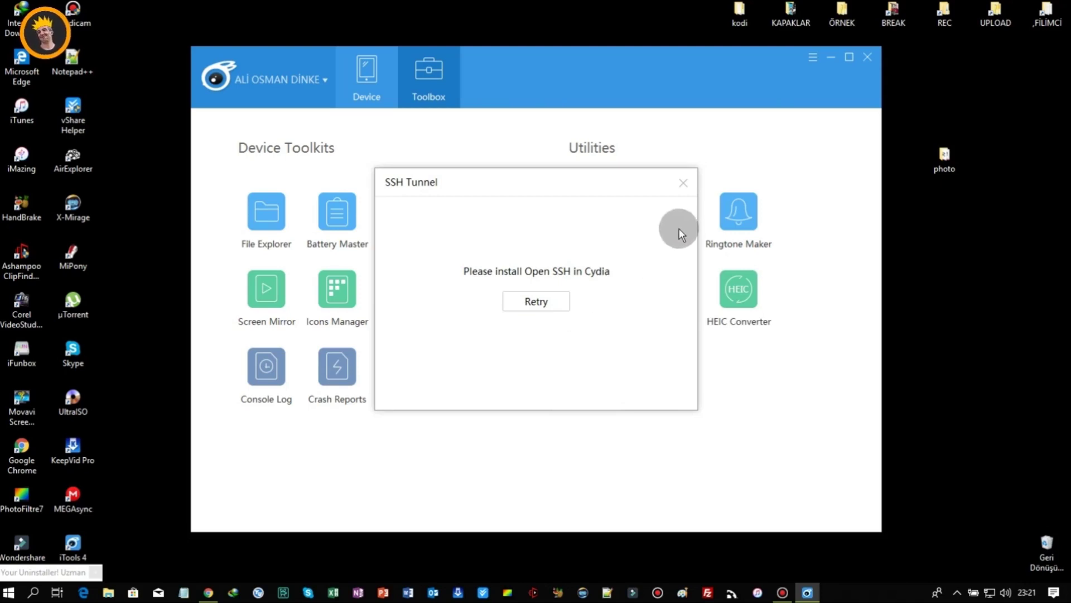
left_click(682, 184)
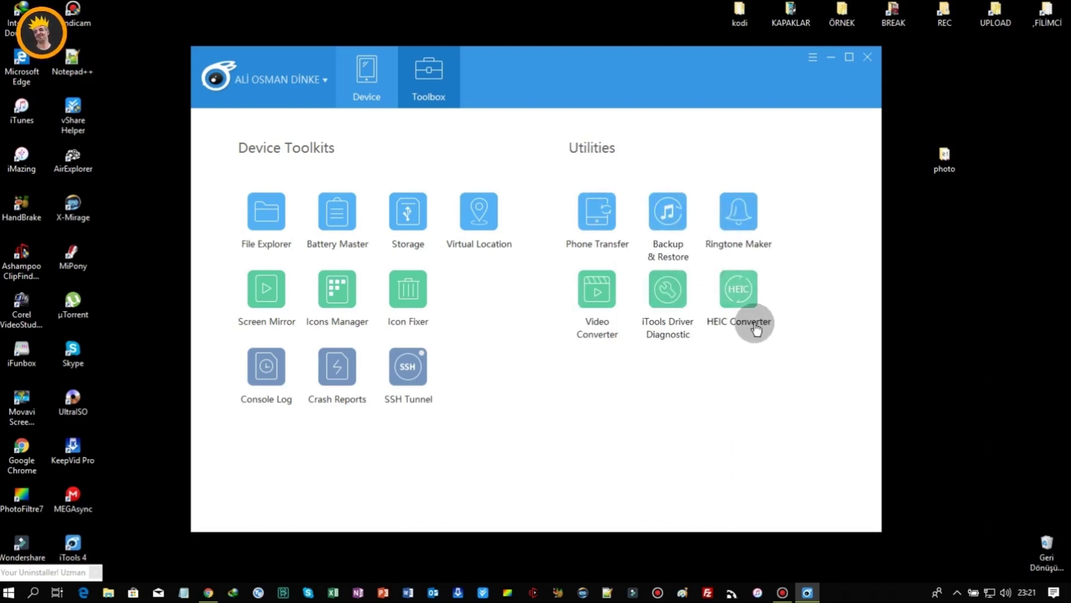
Step: View the HEIC Converter options and the PC environment check in iTools Driver Diagnostic, closing each tool
left_click(739, 287)
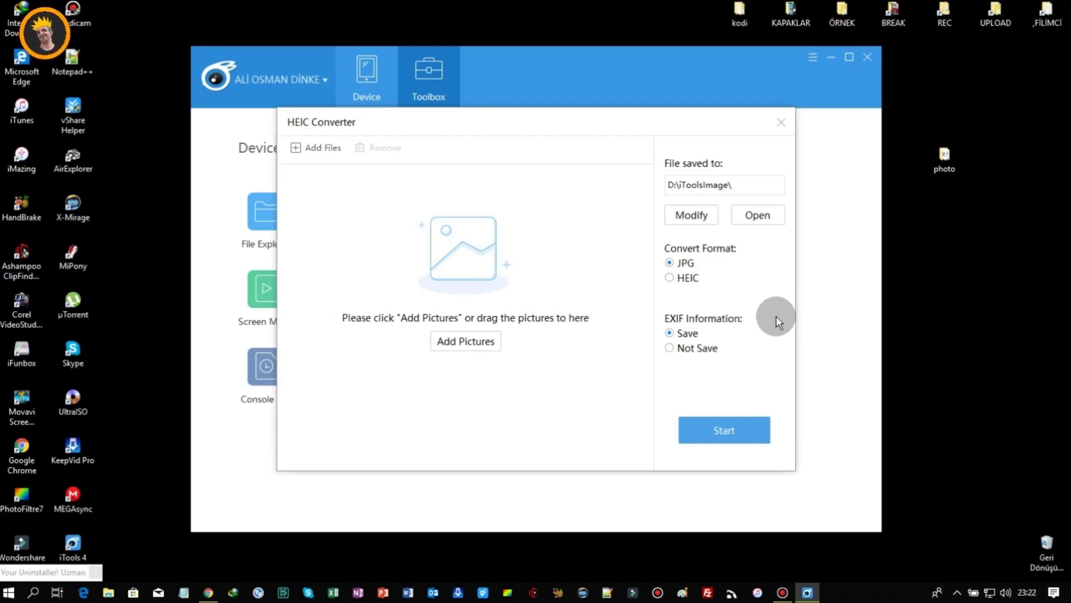
left_click(782, 123)
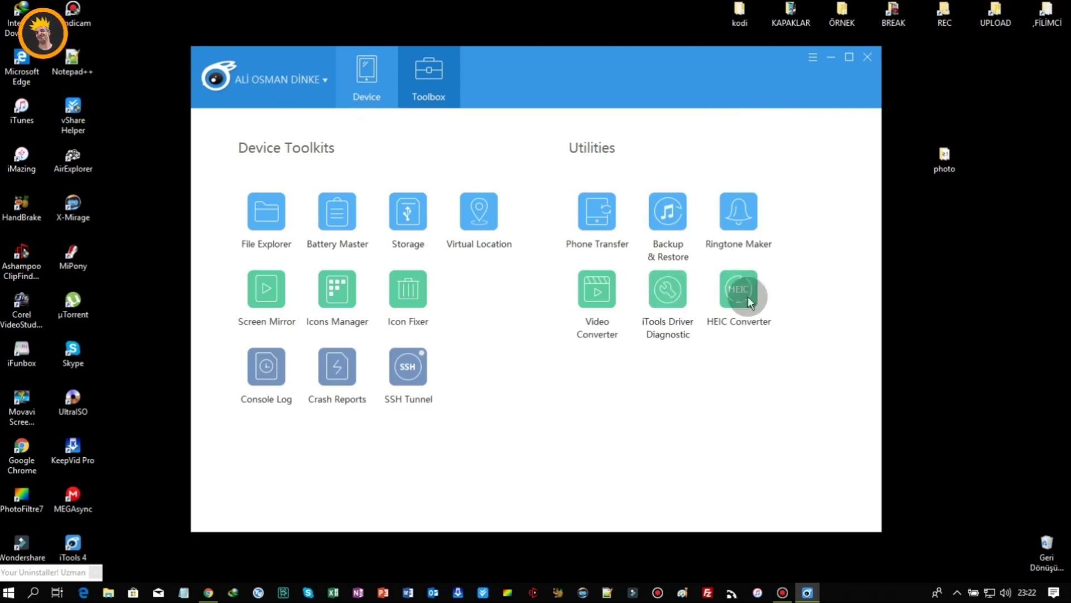
left_click(668, 291)
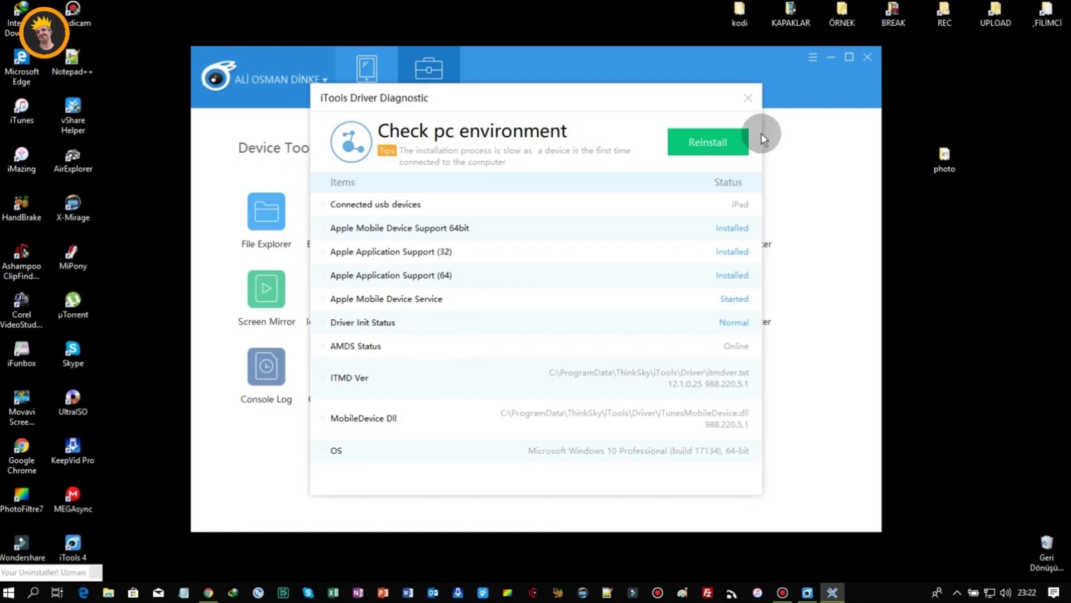
left_click(748, 99)
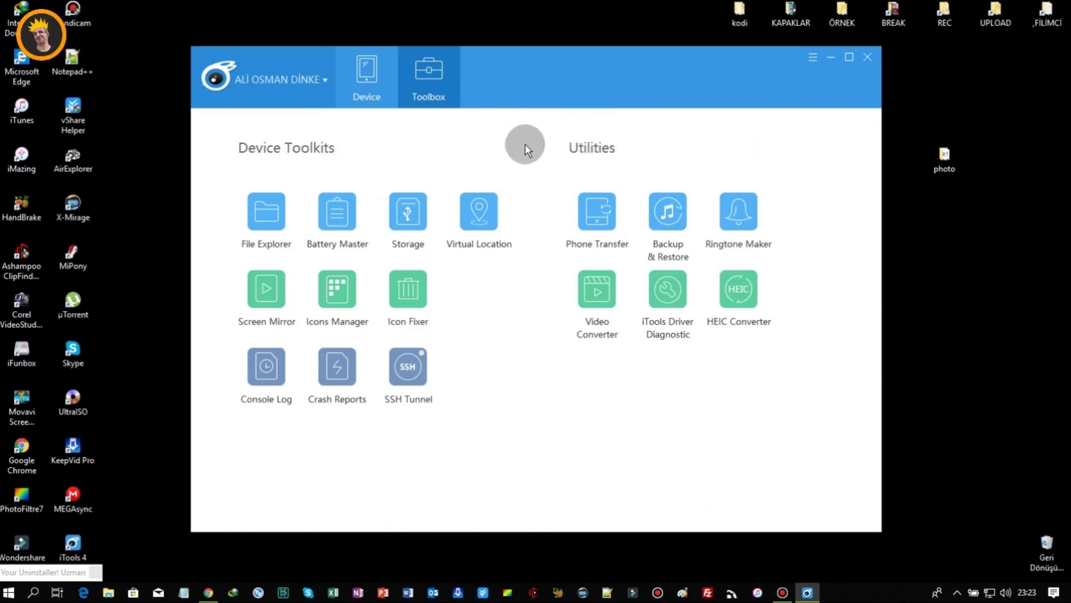
Step: Return to the Device overview and capture an iPad screenshot, cancelling before it is saved
left_click(374, 72)
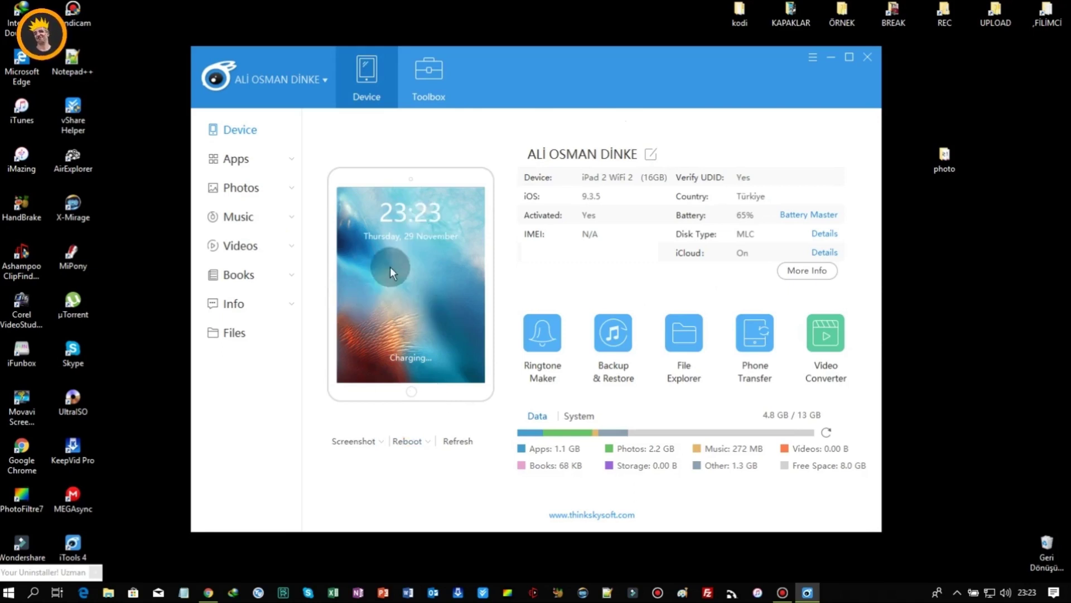
left_click(352, 440)
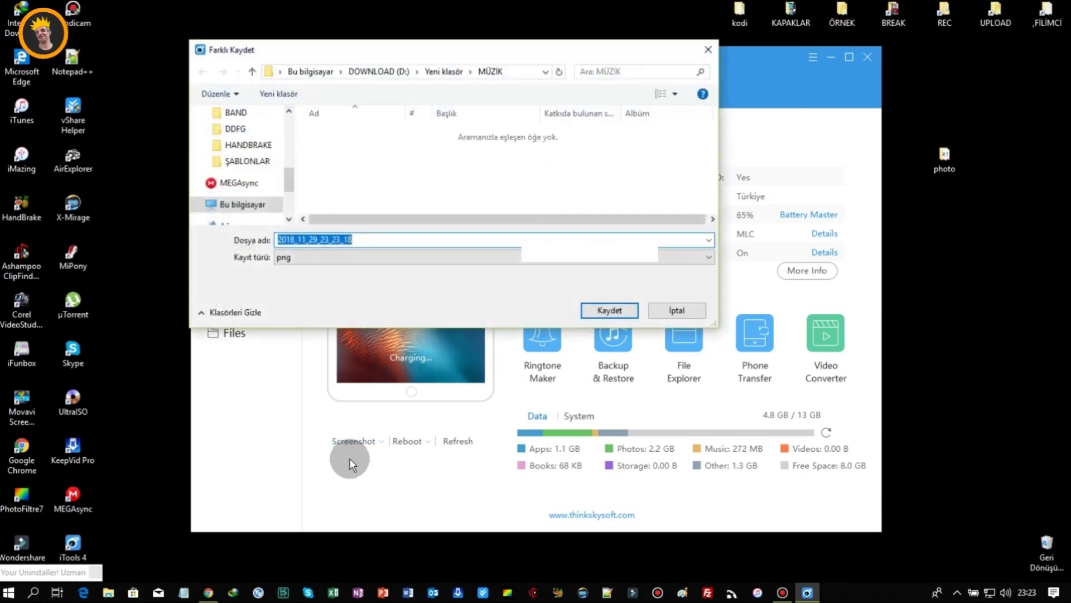
left_click(674, 310)
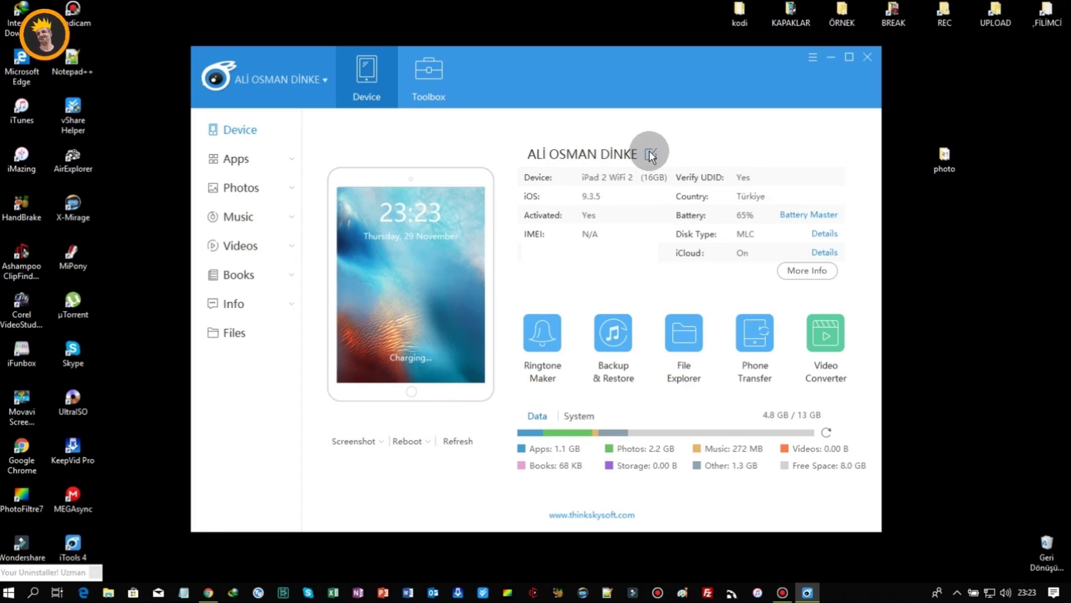
Step: Check the available interface languages, view the program's About information, and close it
left_click(812, 57)
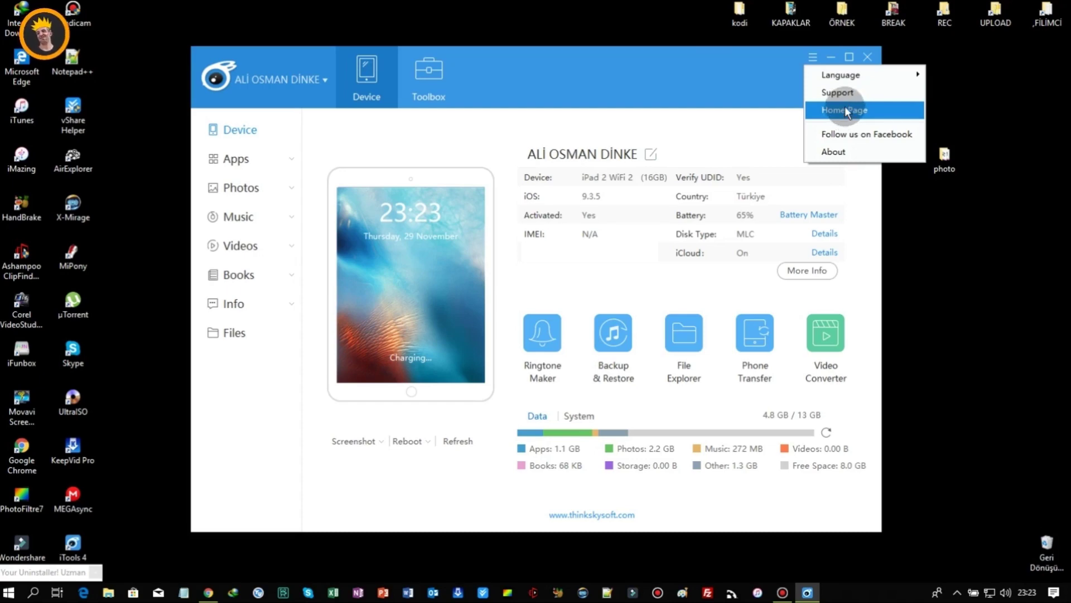
mouse_move(859, 78)
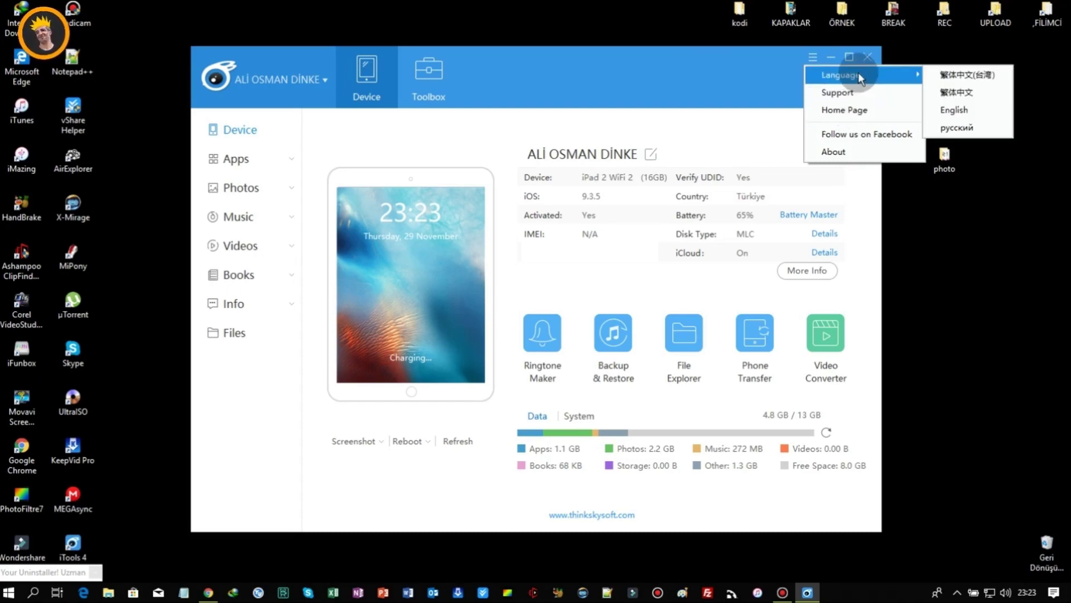
left_click(828, 152)
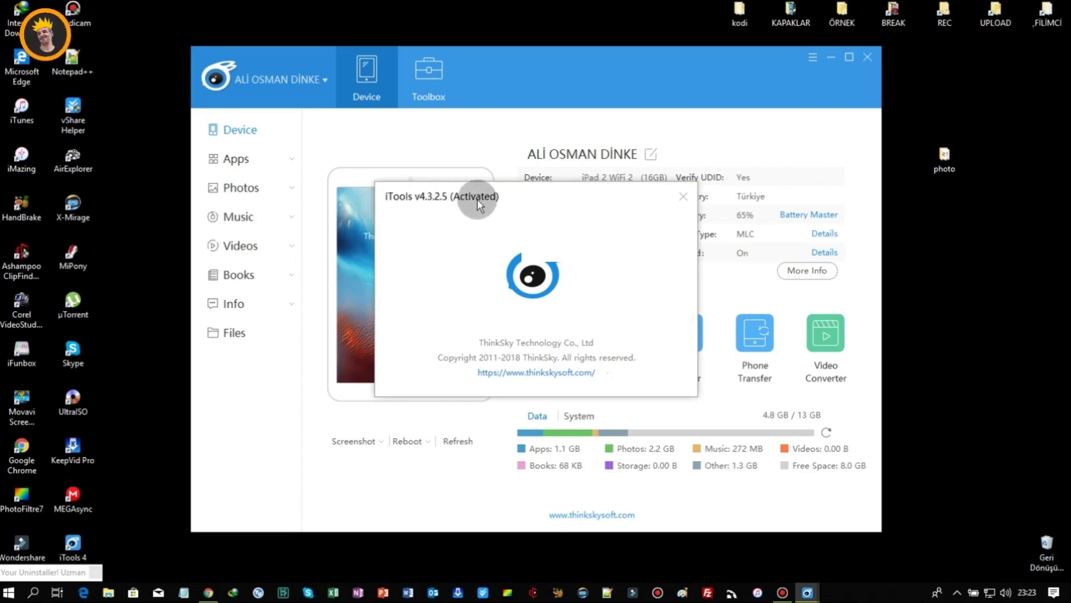
left_click(683, 196)
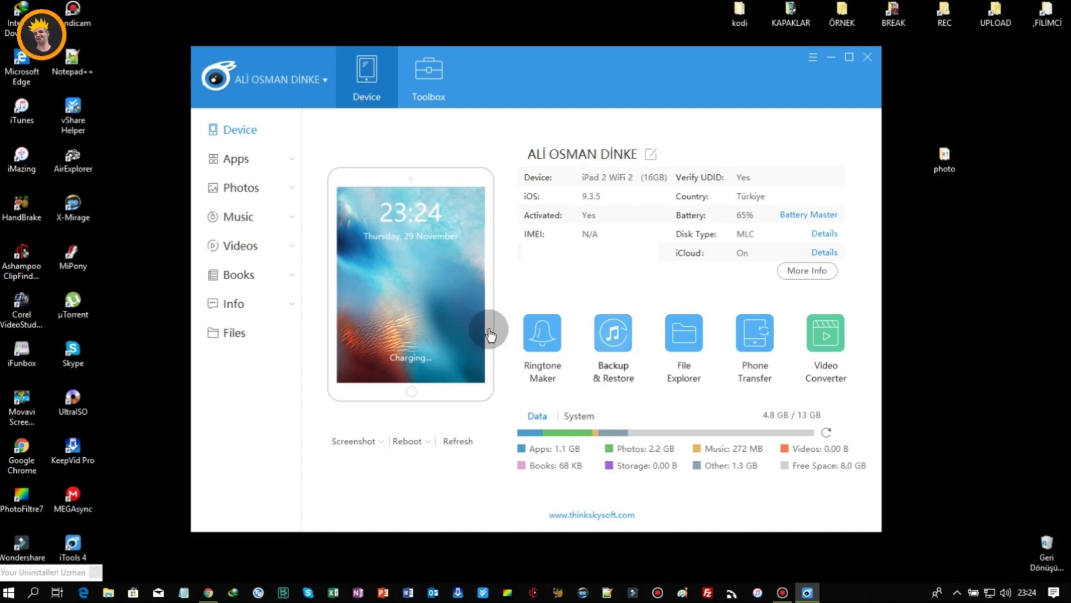
Step: Show the iOS Apps list and select all apps for export, clearing the selection without exporting
left_click(238, 163)
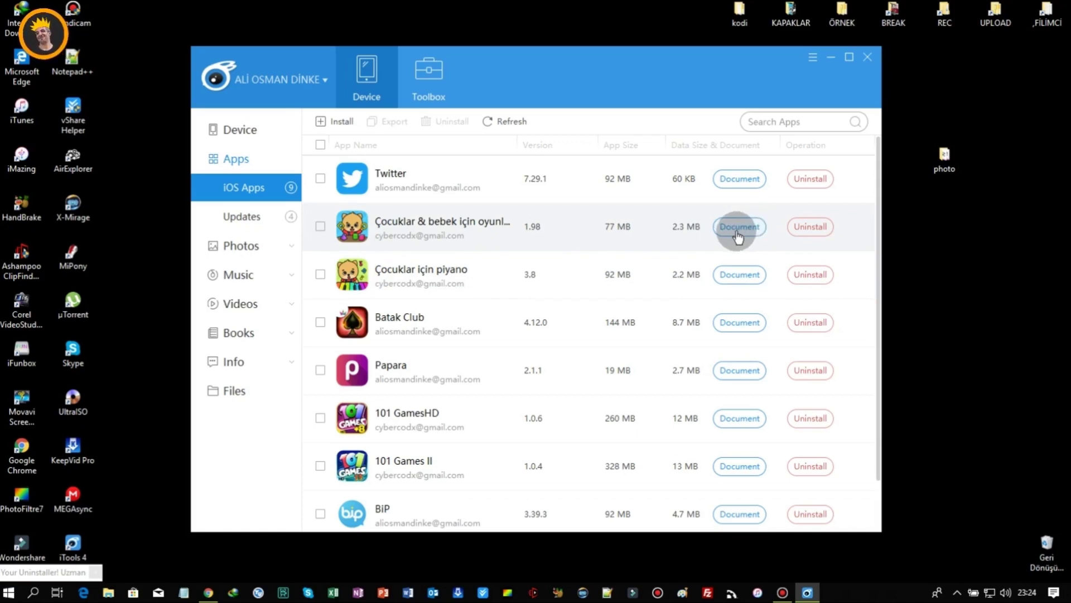
left_click(321, 145)
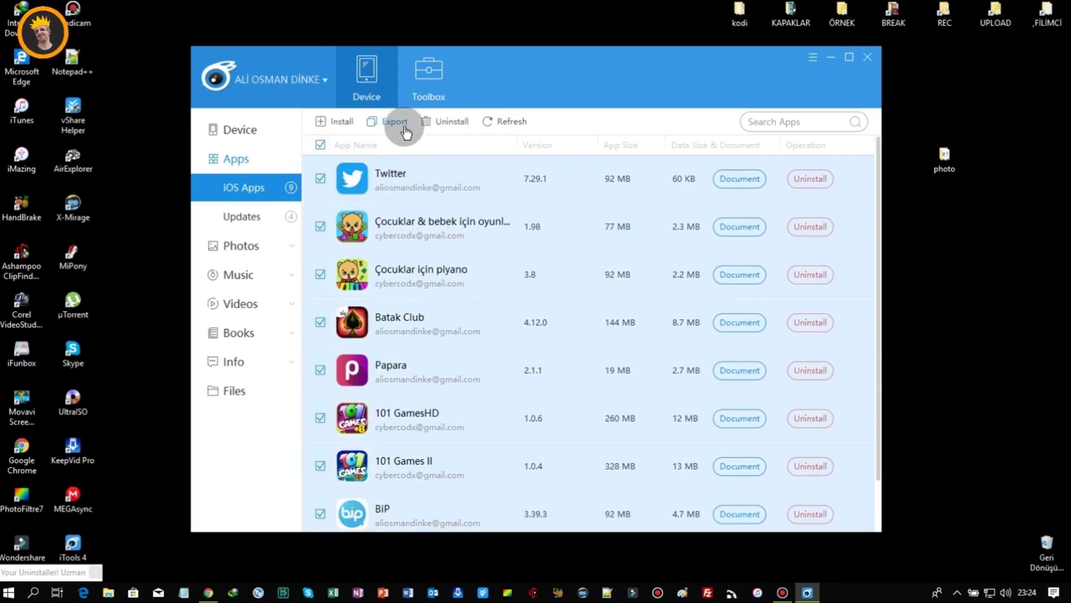
left_click(322, 147)
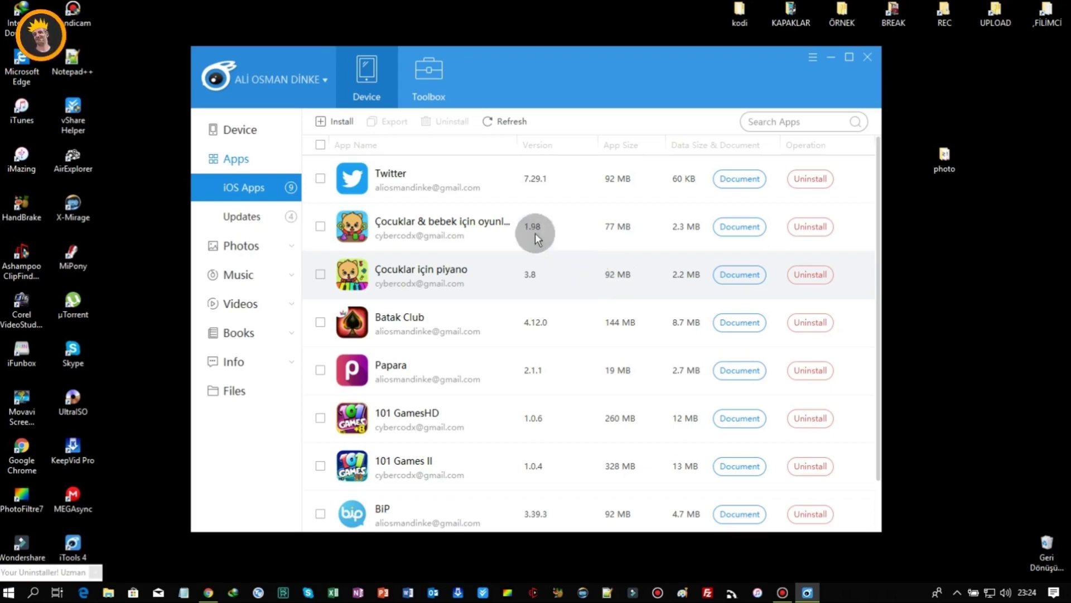
Step: Open the documents of the Çocuklar & bebek için oyunlar app, select all items to check the available file actions, and close the window
left_click(642, 226)
left_click(731, 226)
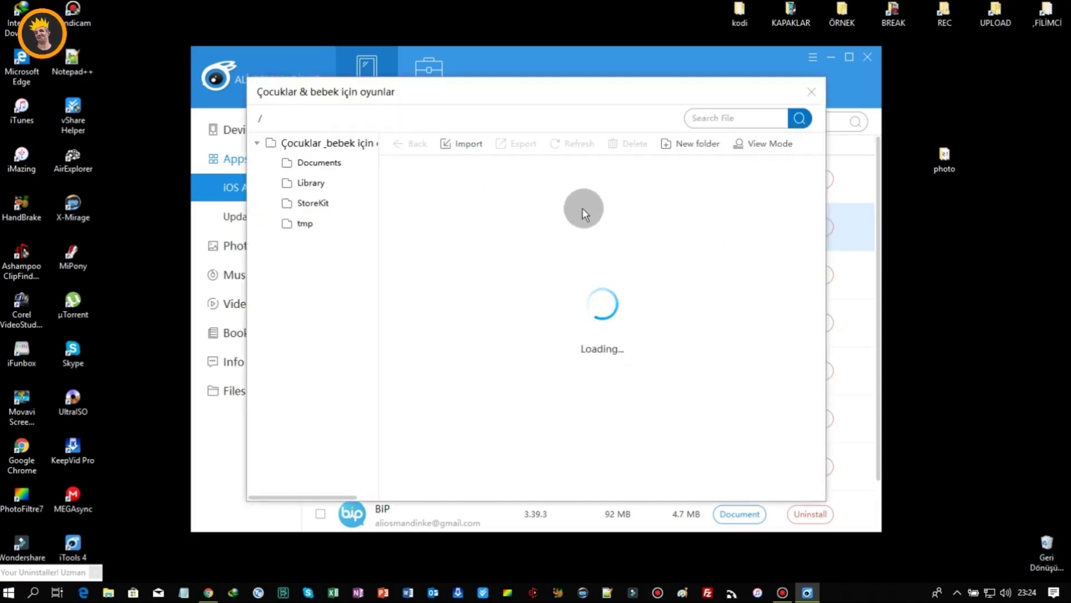
left_click_drag(510, 314, 448, 189)
right_click(441, 198)
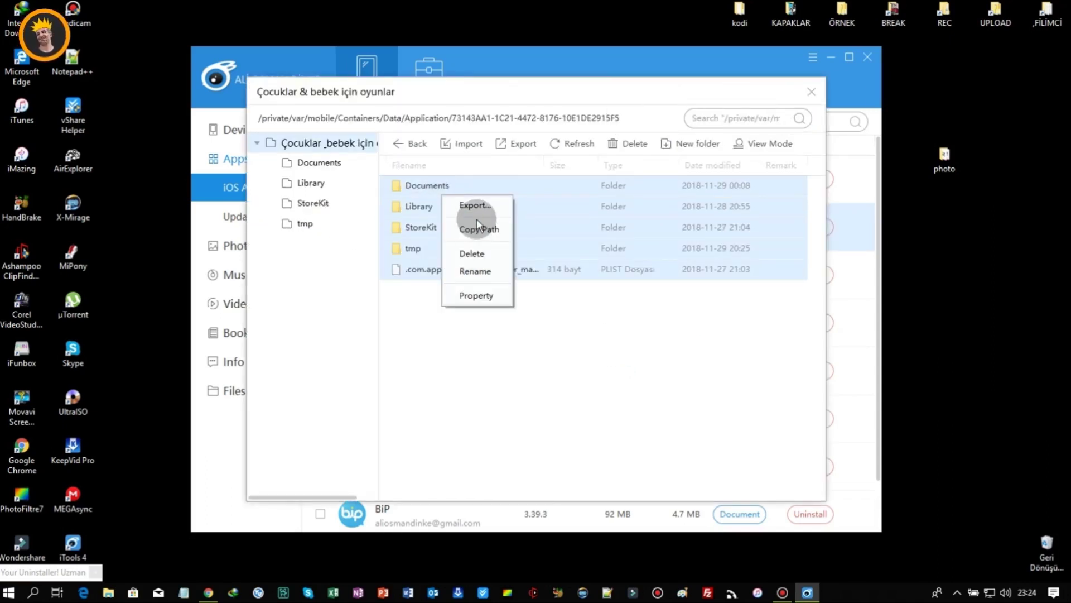
left_click_drag(437, 334, 621, 245)
left_click_drag(992, 283, 969, 275)
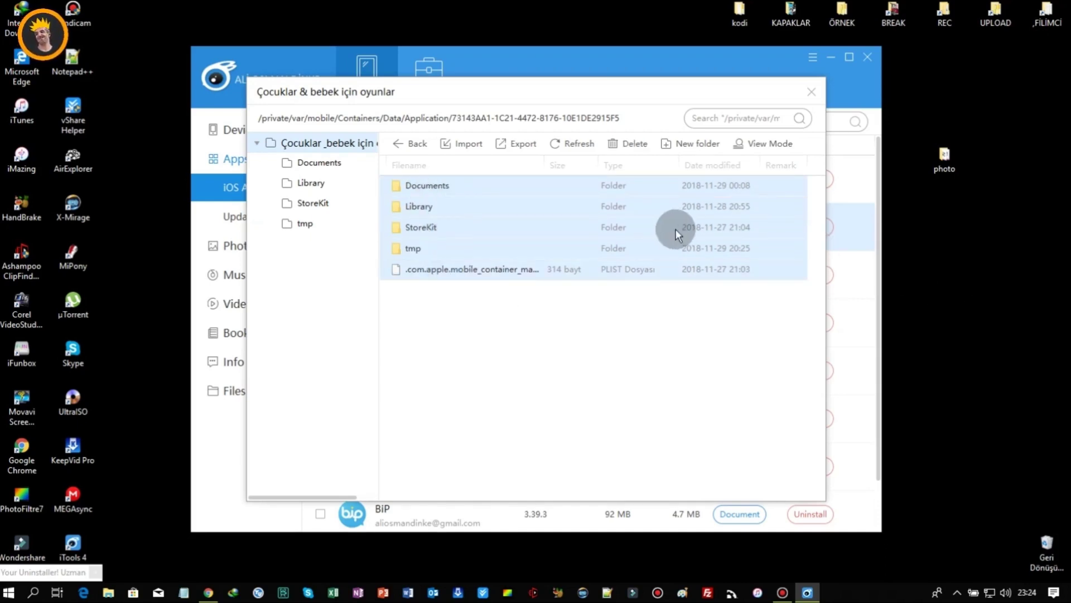
left_click(811, 93)
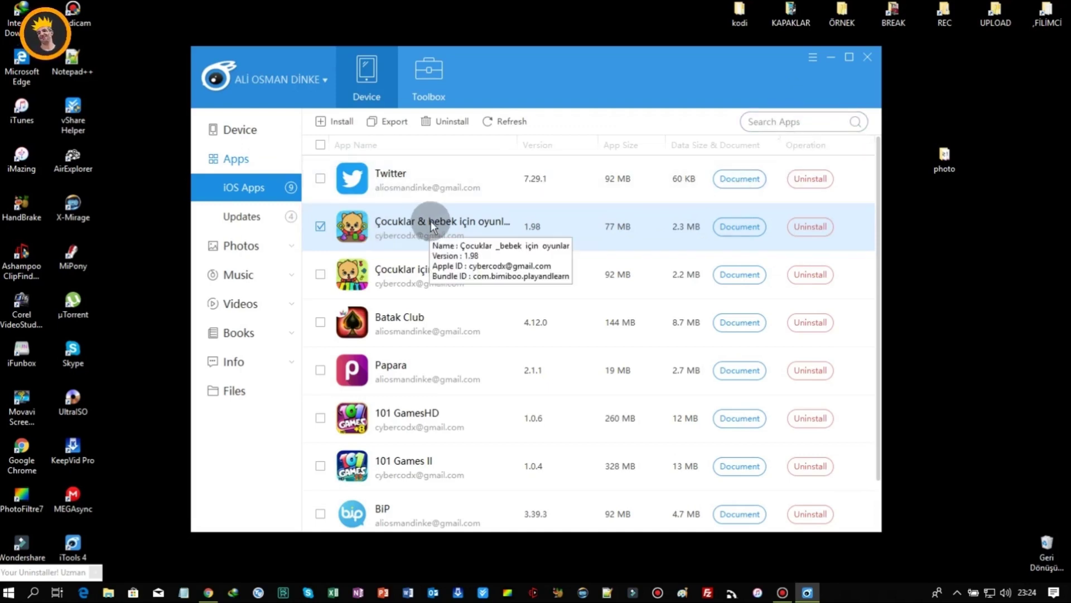
mouse_move(477, 233)
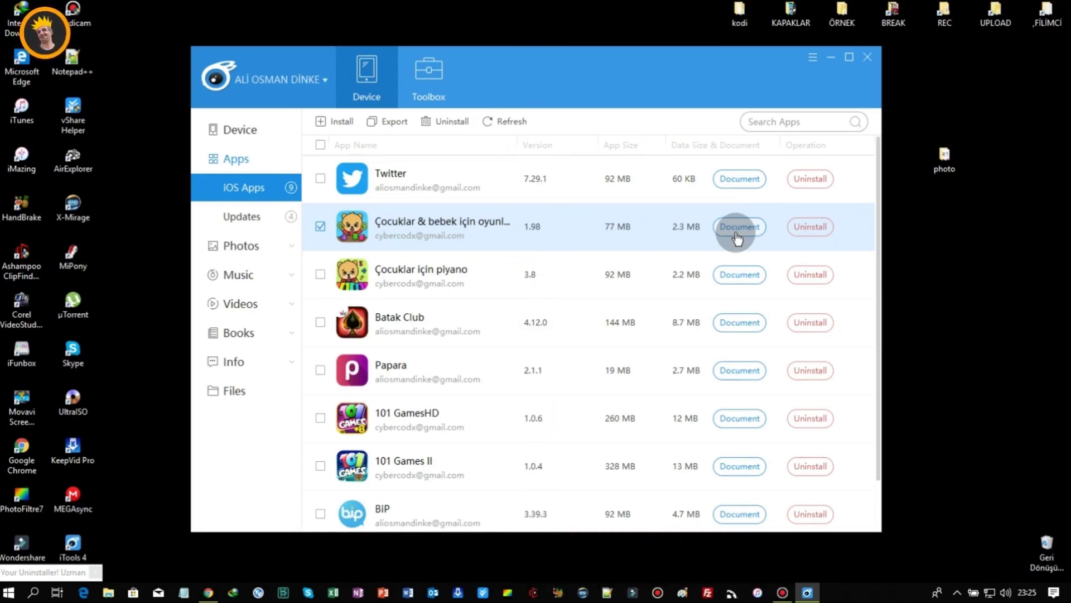
scroll(725, 241, "down", 1)
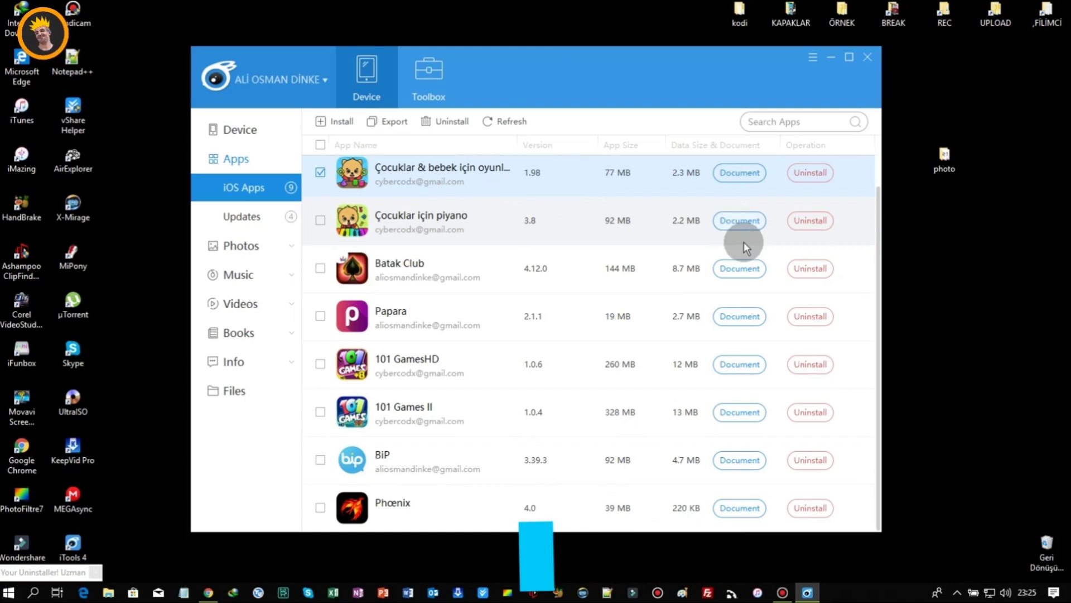
scroll(738, 230, "up", 1)
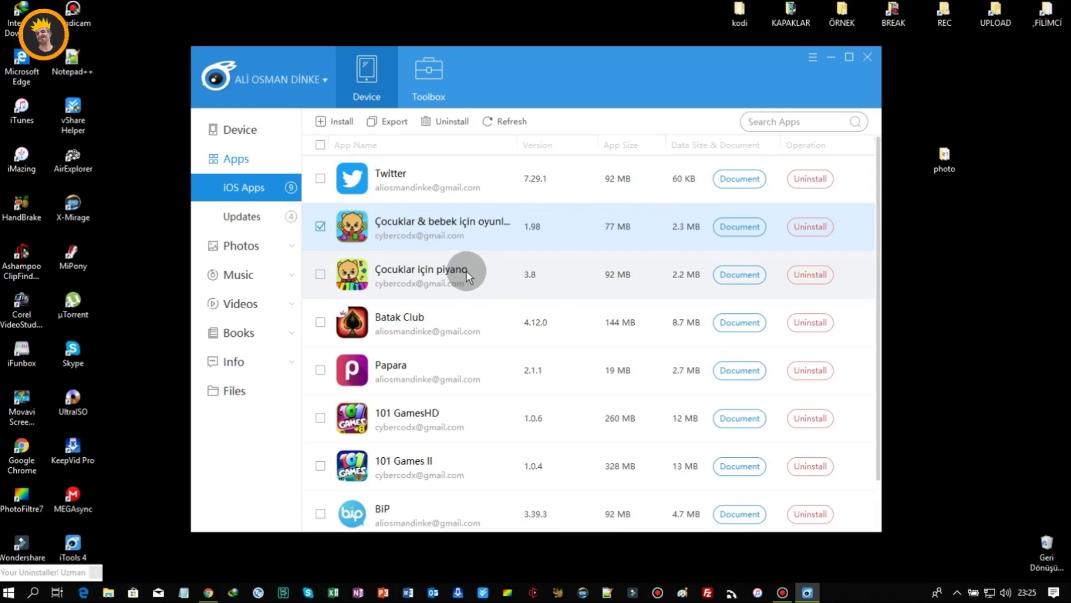
mouse_move(466, 270)
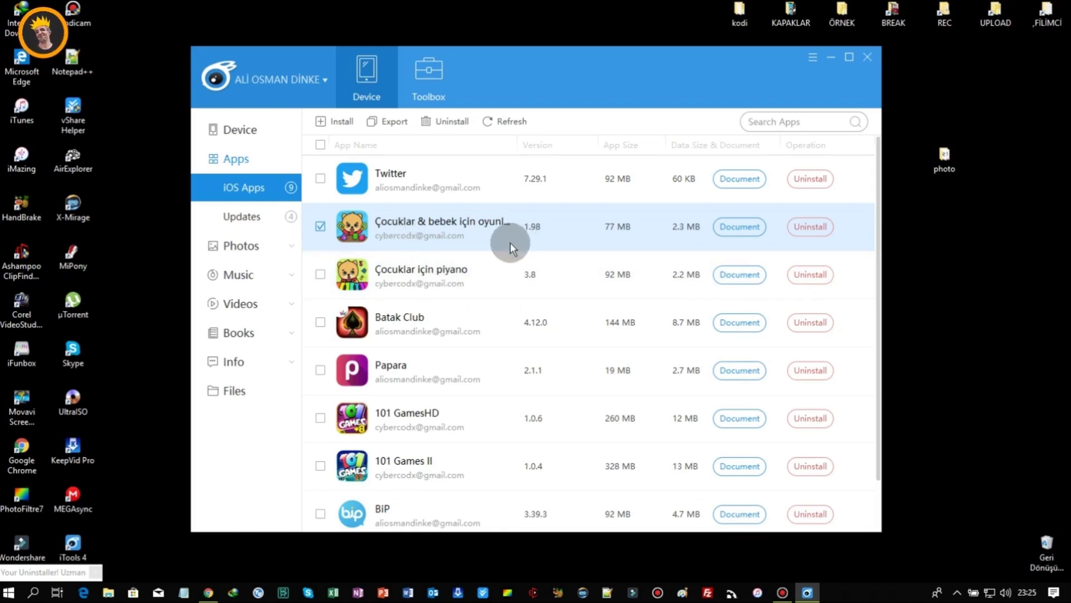
mouse_move(510, 244)
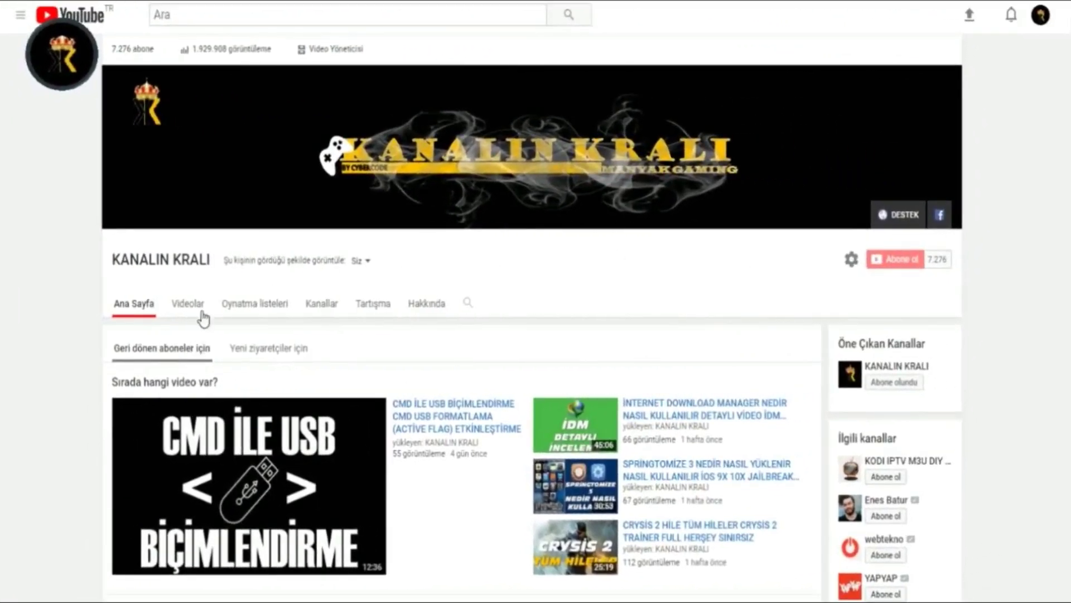
Step: In YouTube, open the video list of the KANALIN KRALI channel and browse through the uploads
left_click(188, 304)
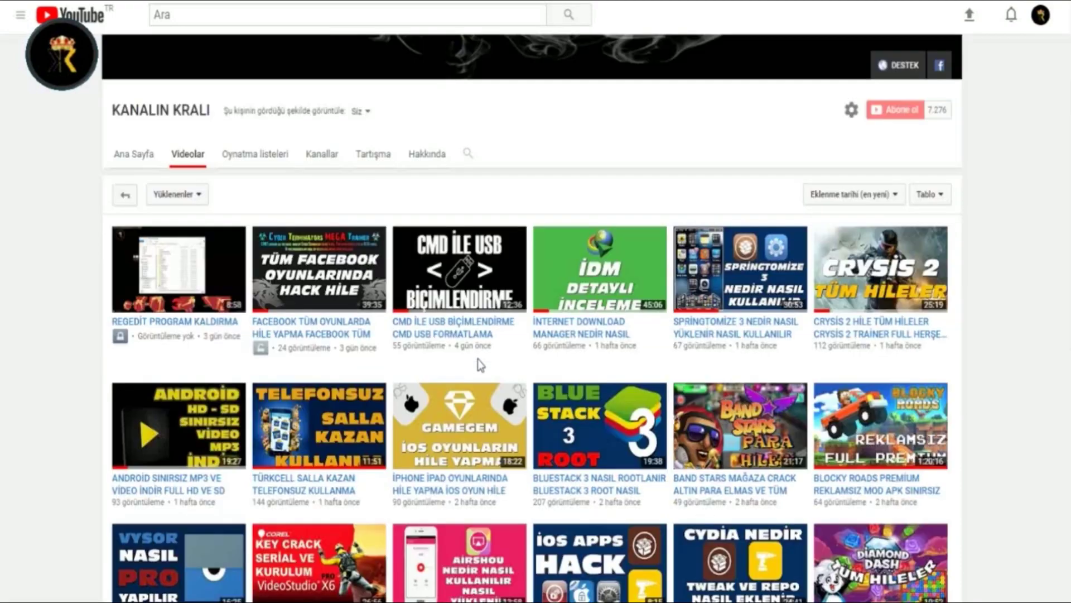
scroll(478, 359, "down", 9)
scroll(477, 360, "down", 2)
left_click(524, 428)
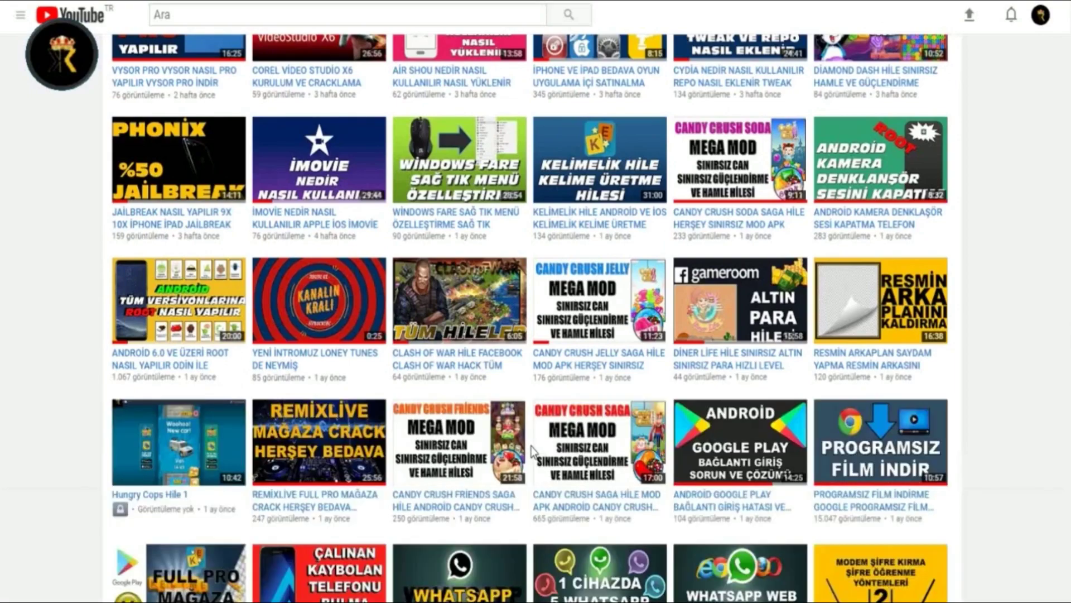
scroll(533, 446, "down", 12)
scroll(530, 443, "up", 20)
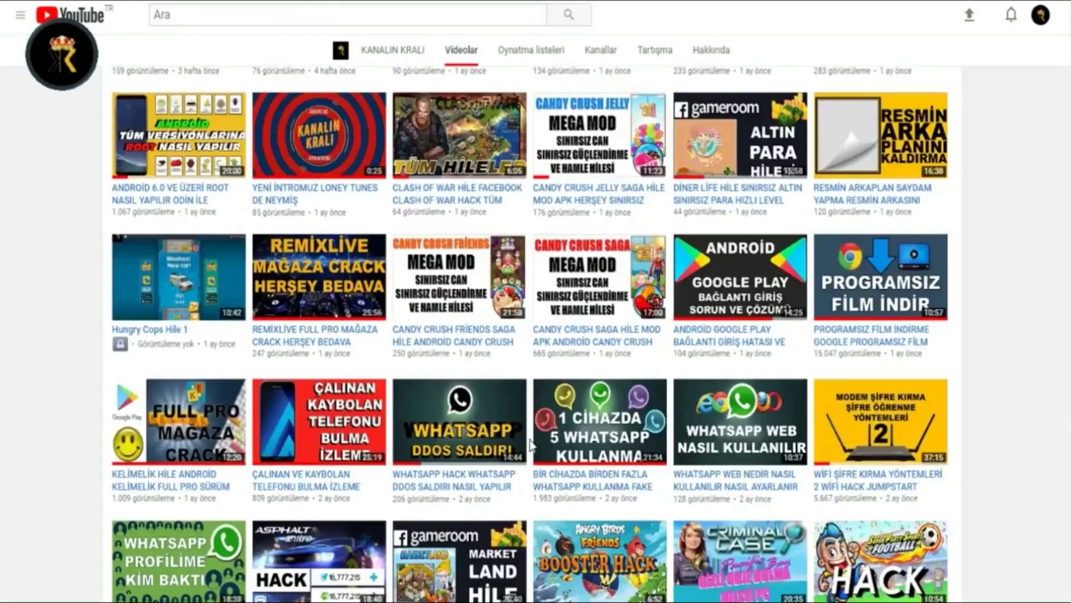